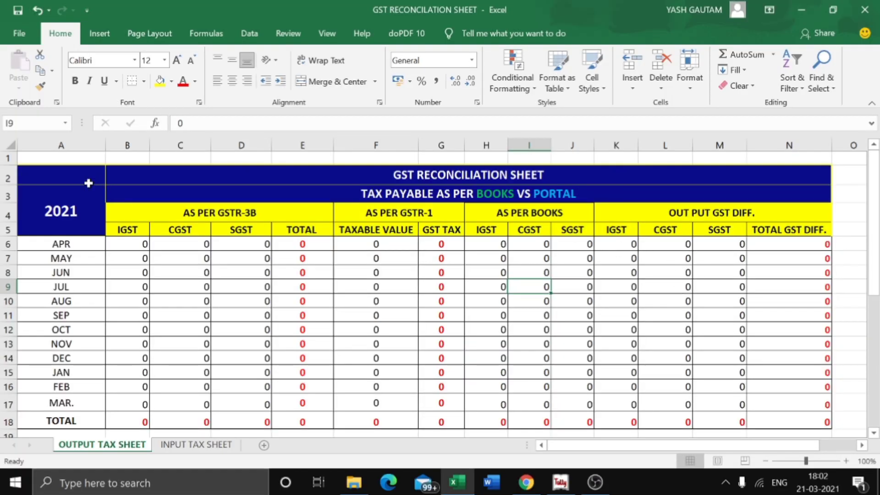
- Glance at the Input Tax Sheet, then review the Output Tax Sheet's title, 2021 year and subtitle
left_click(193, 445)
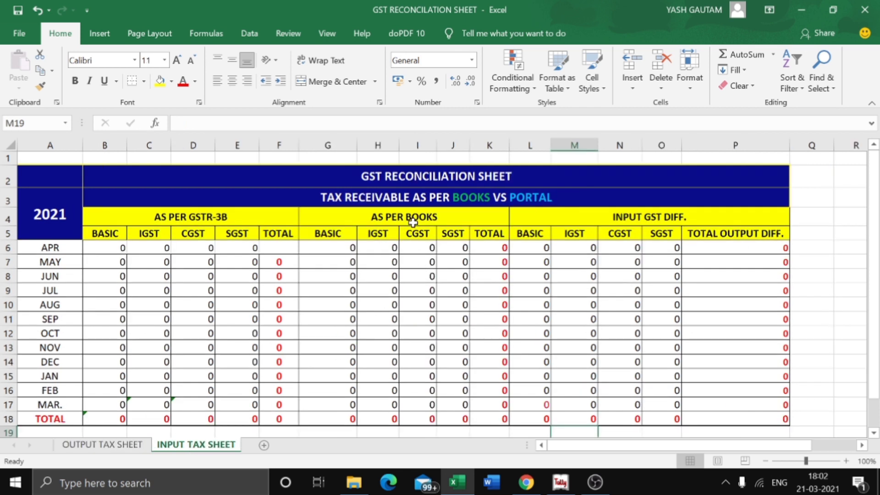
left_click(106, 443)
left_click(449, 175)
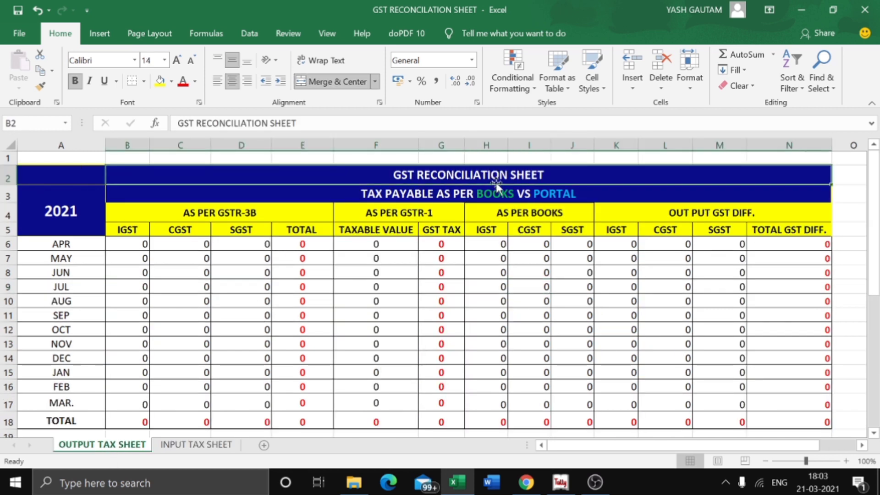
left_click(79, 214)
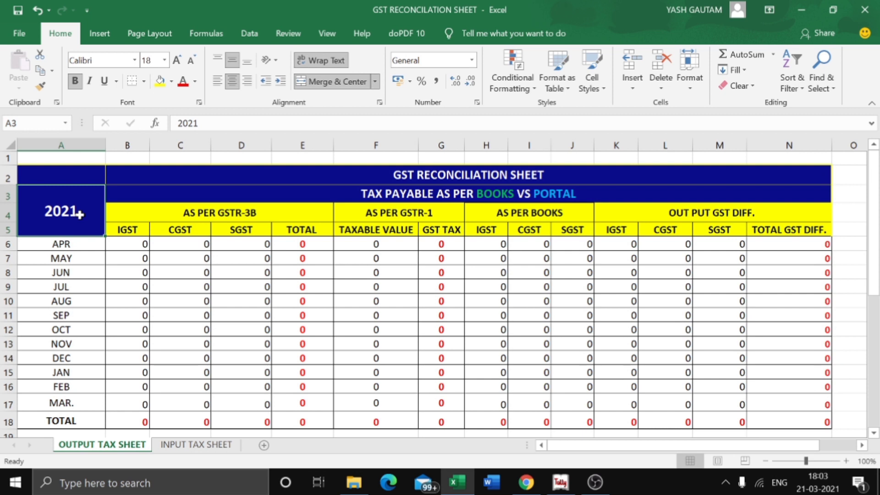
left_click(378, 194)
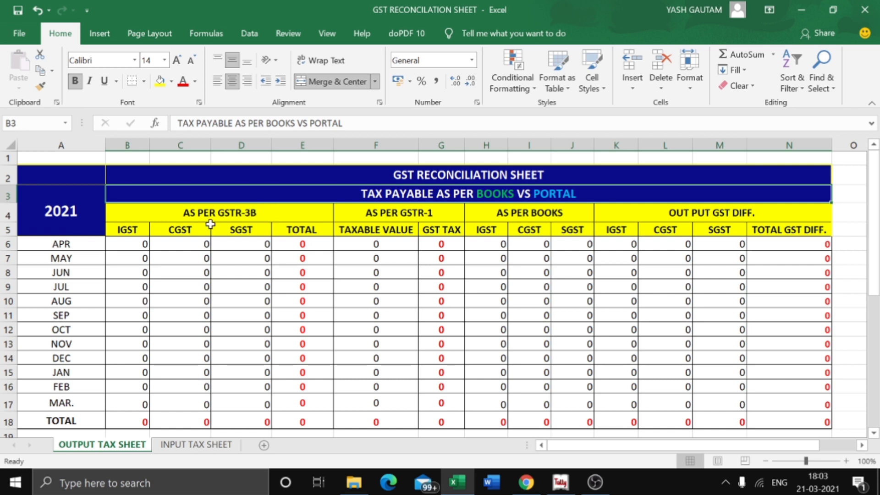
- Go over the AS PER GSTR-3B IGST, CGST, SGST and TOTAL columns
left_click(136, 230)
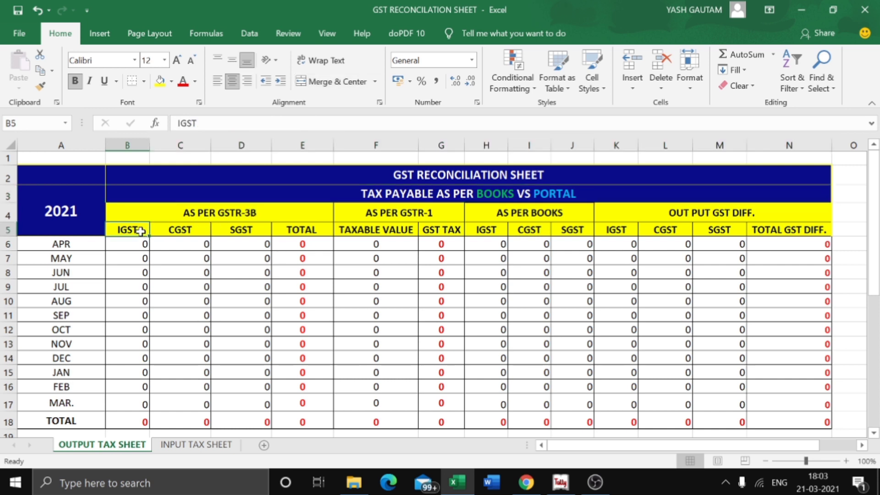
left_click(193, 231)
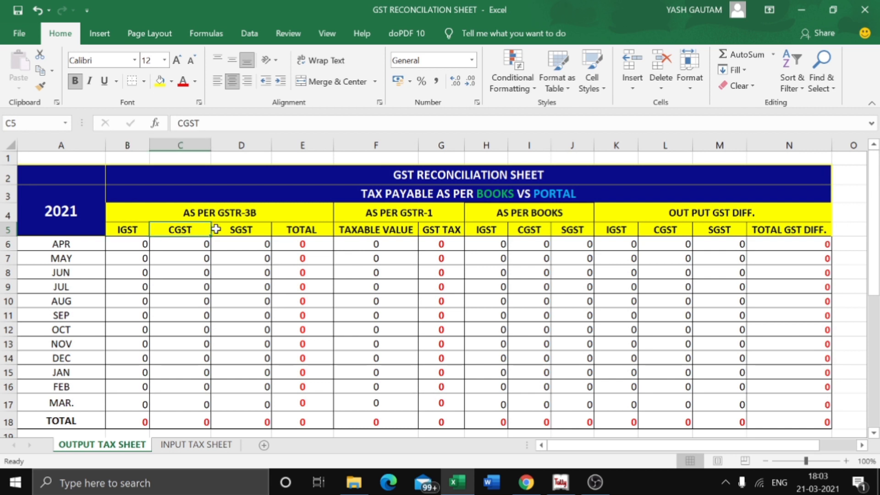
left_click(242, 230)
left_click(309, 232)
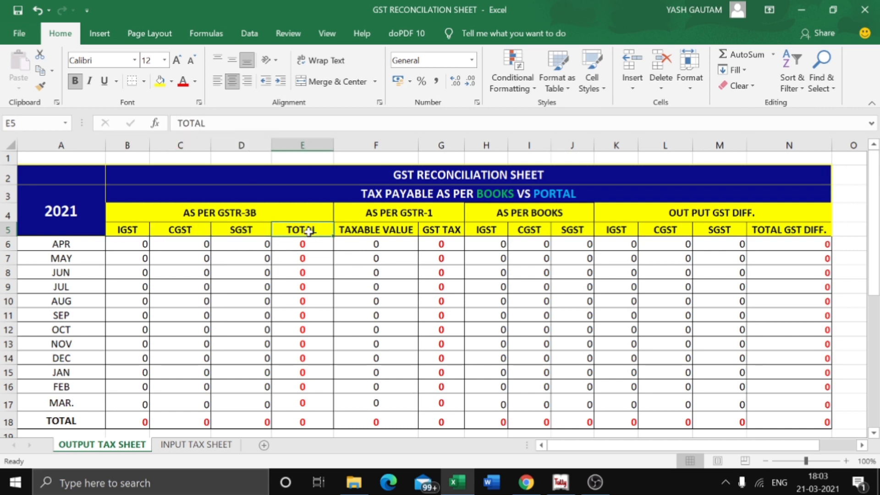
left_click(241, 213)
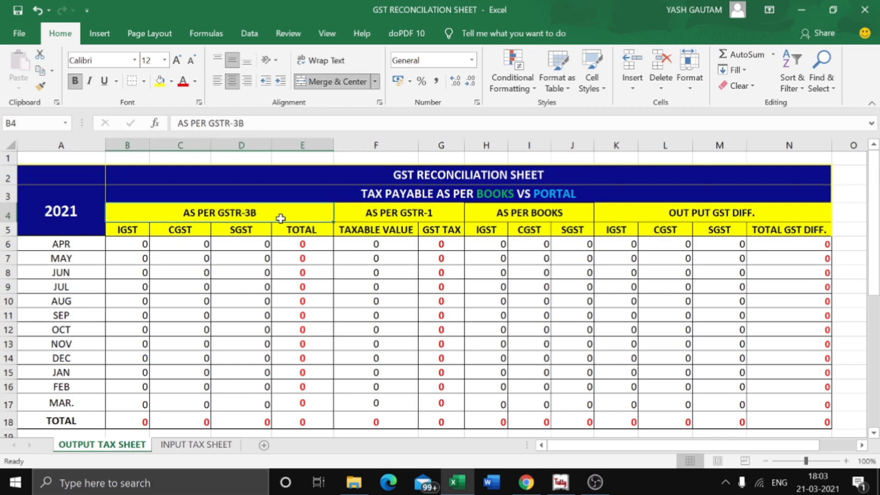
left_click(127, 231)
left_click(195, 229)
left_click(243, 232)
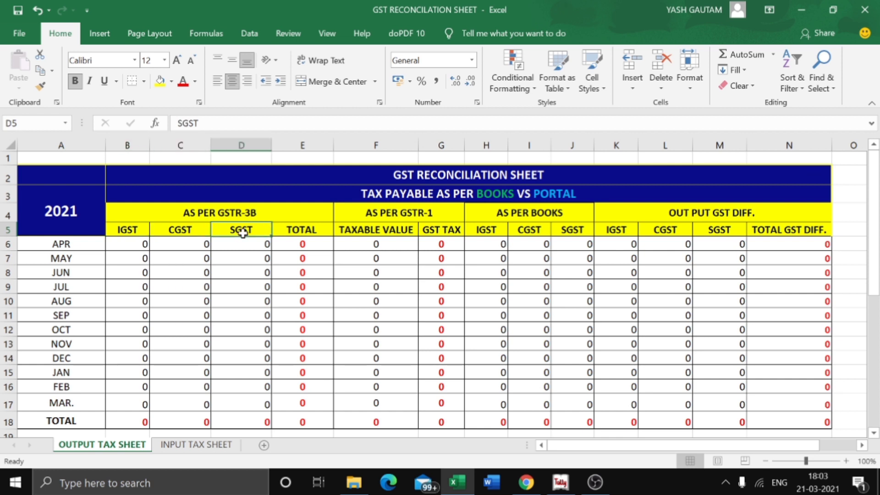
left_click(304, 233)
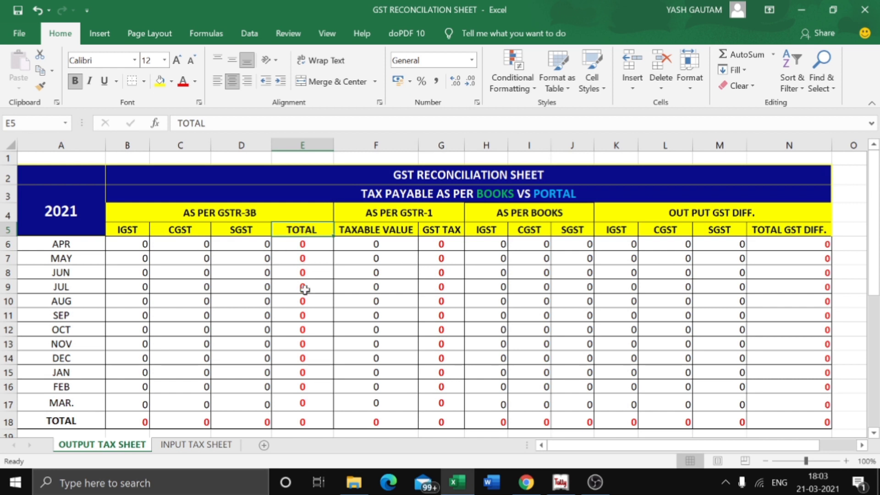
- Review the AS PER GSTR-1, AS PER BOOKS and OUT PUT GST DIFF. column headings
left_click(399, 215)
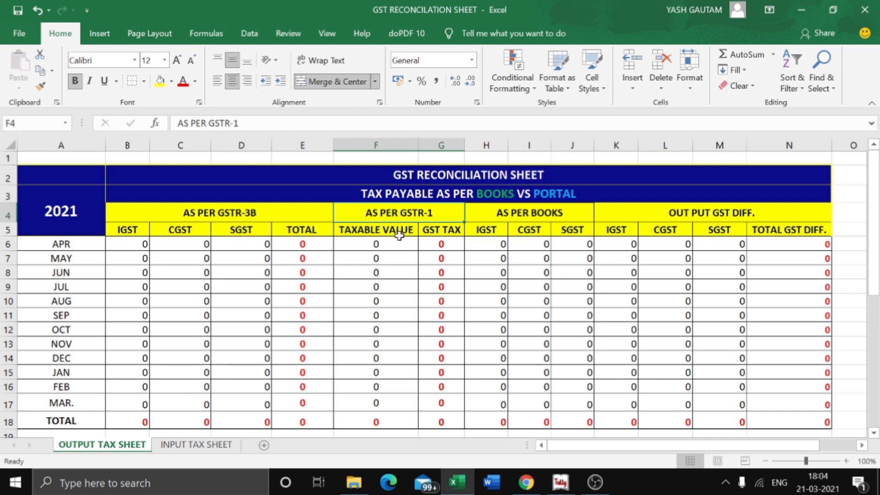
left_click(399, 234)
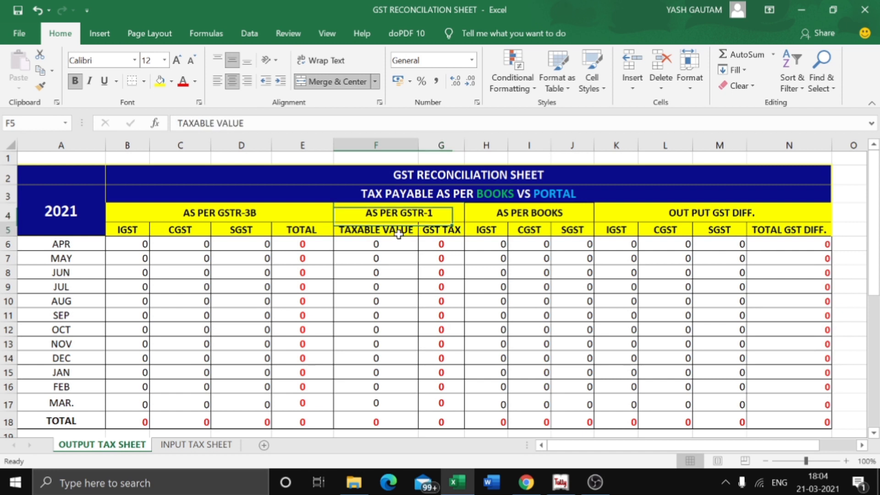
left_click(450, 234)
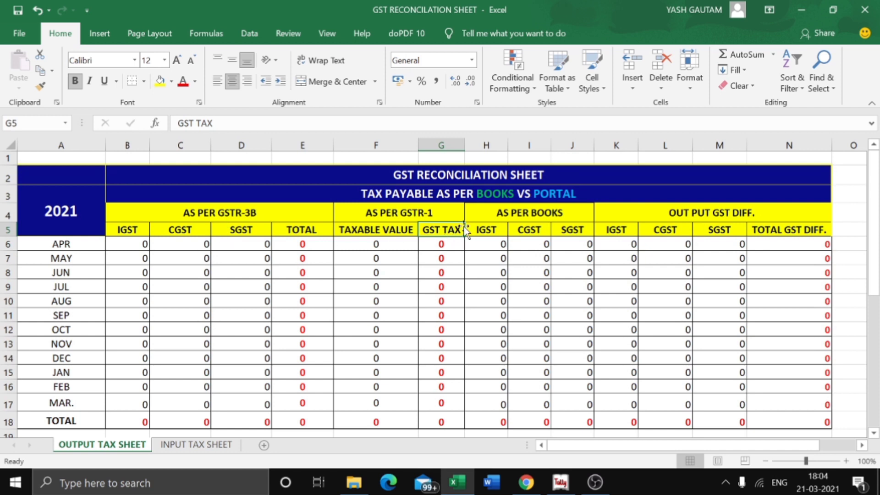
left_click(508, 217)
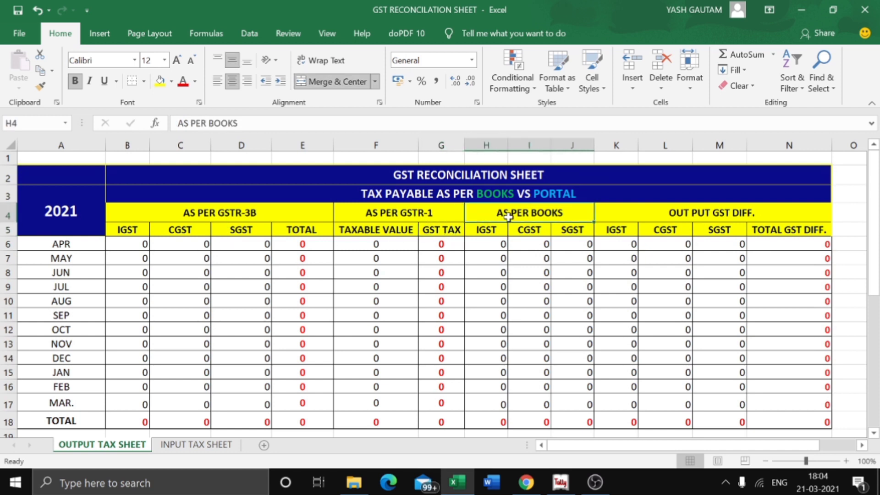
left_click(490, 232)
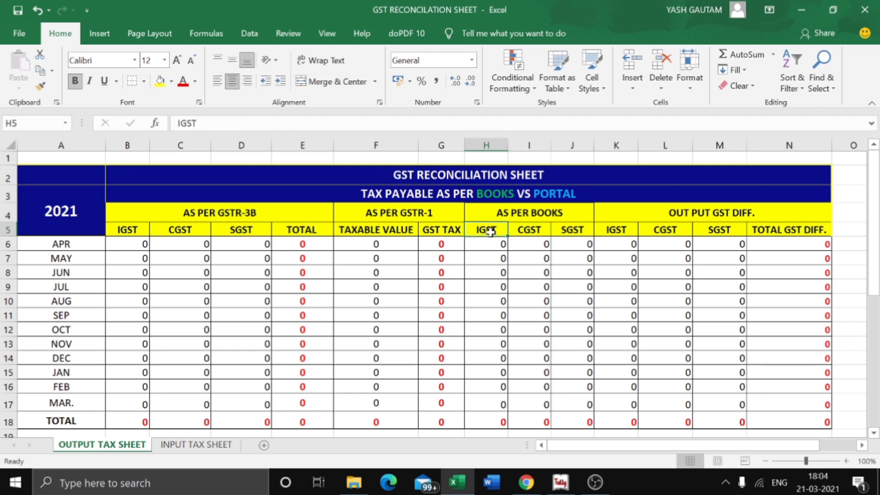
left_click(530, 233)
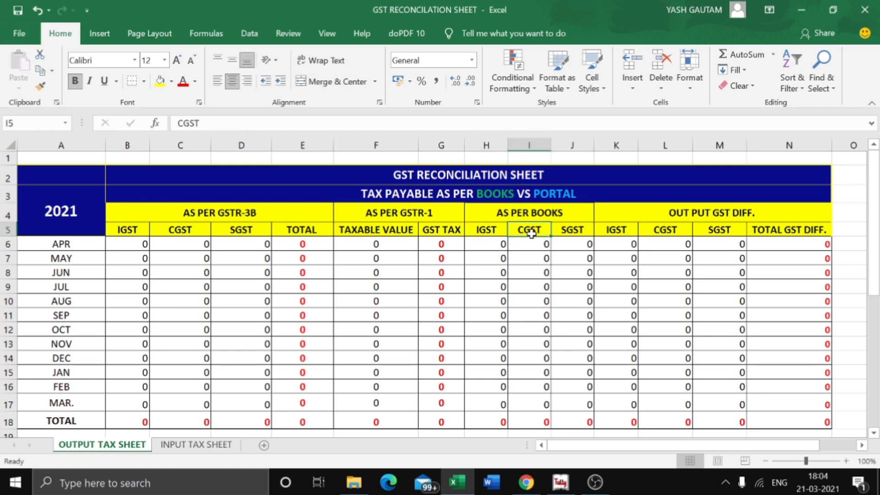
left_click(577, 232)
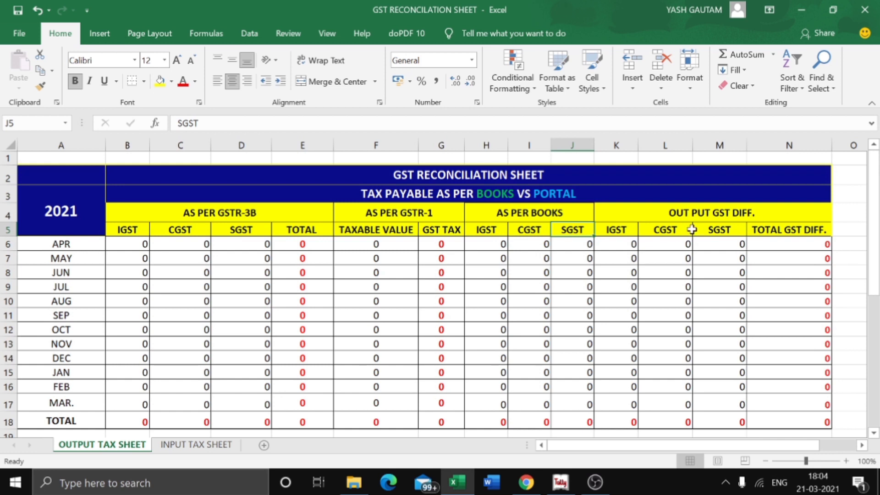
left_click(702, 216)
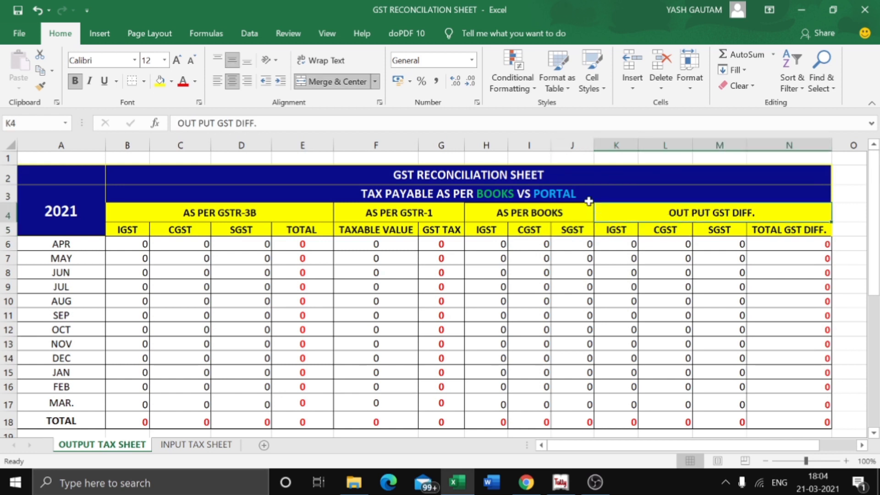
- Insert a blank column at J and move the SGST cells K5:K18 into J5
left_click(574, 147)
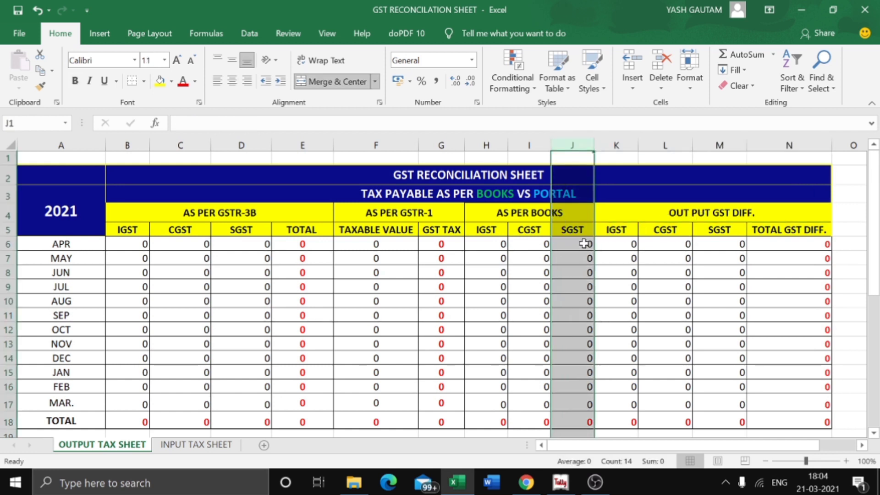
key("ctrl+shift+plus")
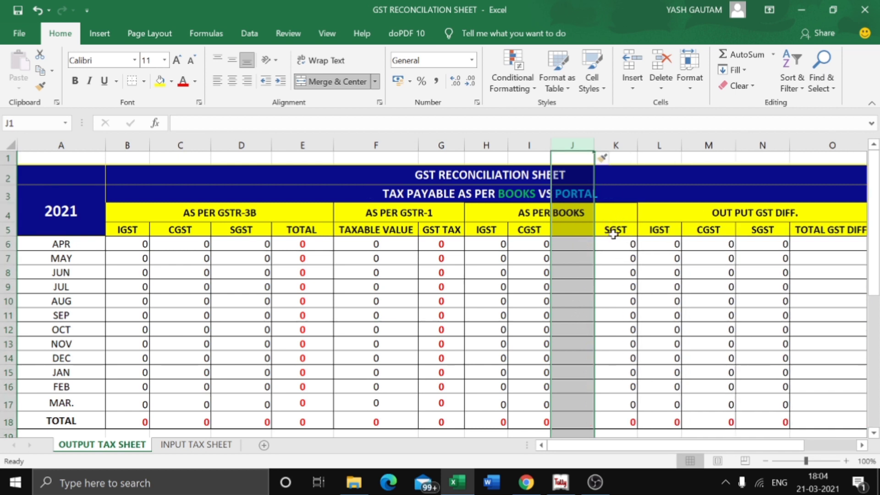
left_click_drag(613, 234, 625, 422)
key("ctrl+c")
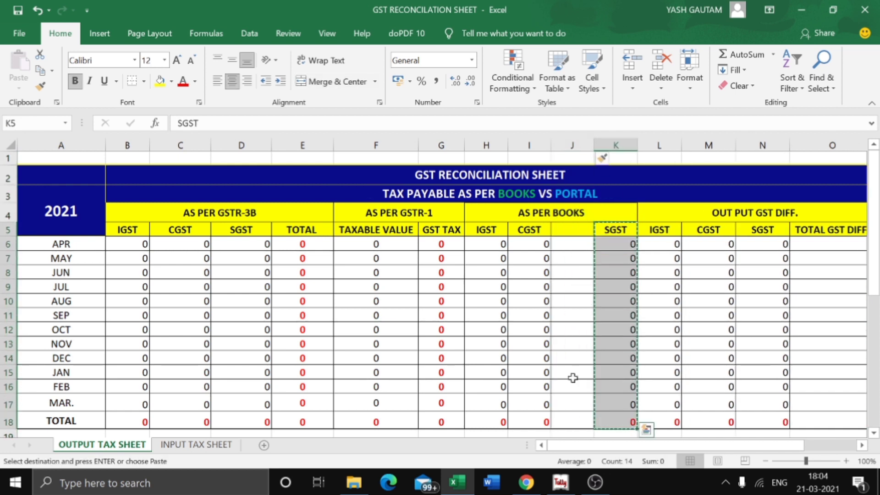
left_click(567, 229)
key("ctrl+v")
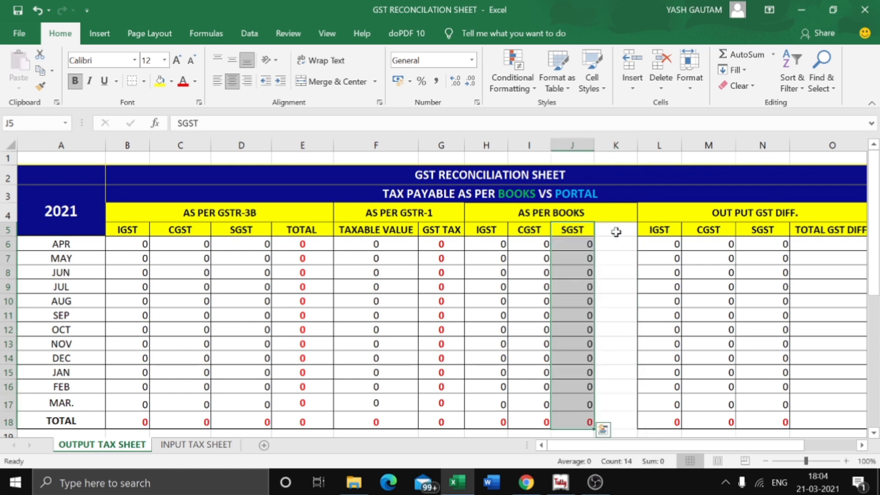
- Enter the heading TOTAL in K5, matching the GSTR-3B TOTAL heading
left_click(616, 232)
type("T")
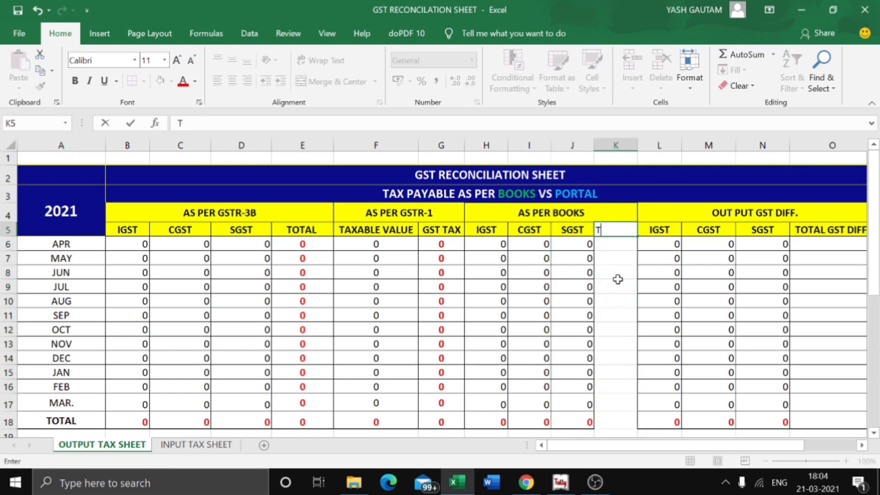
type("OTAL")
key("Return")
key("Up")
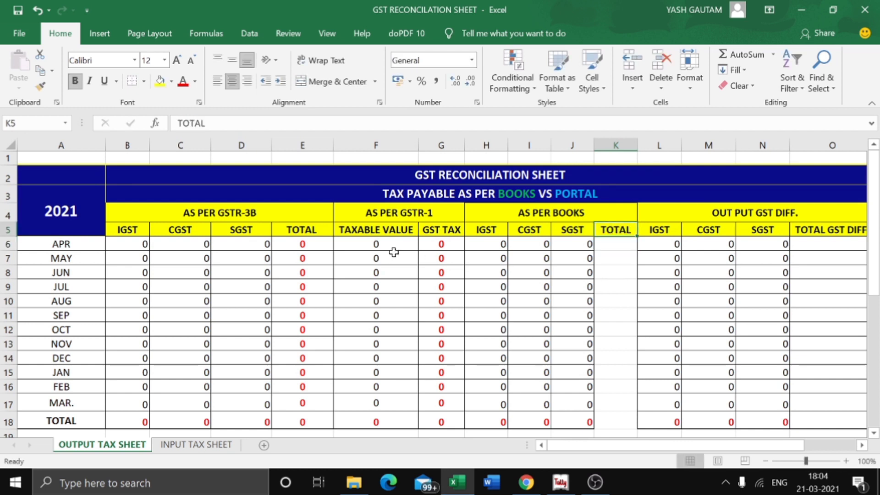
left_click(300, 233)
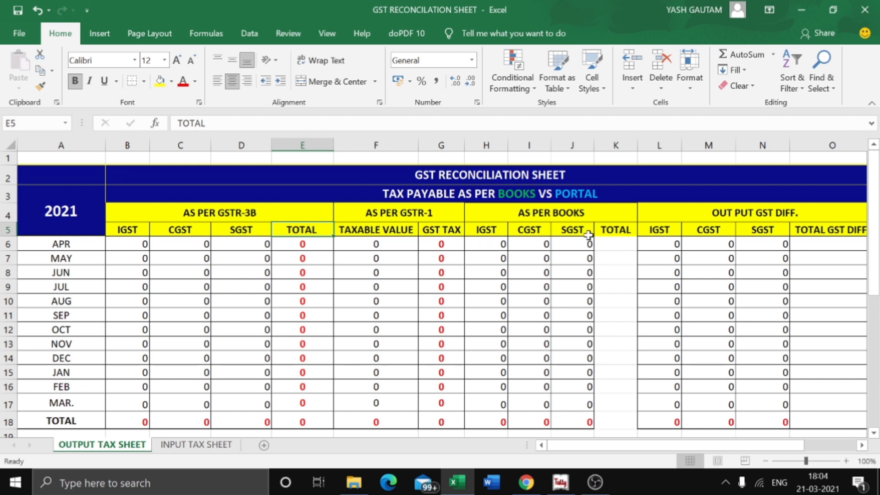
left_click(621, 231)
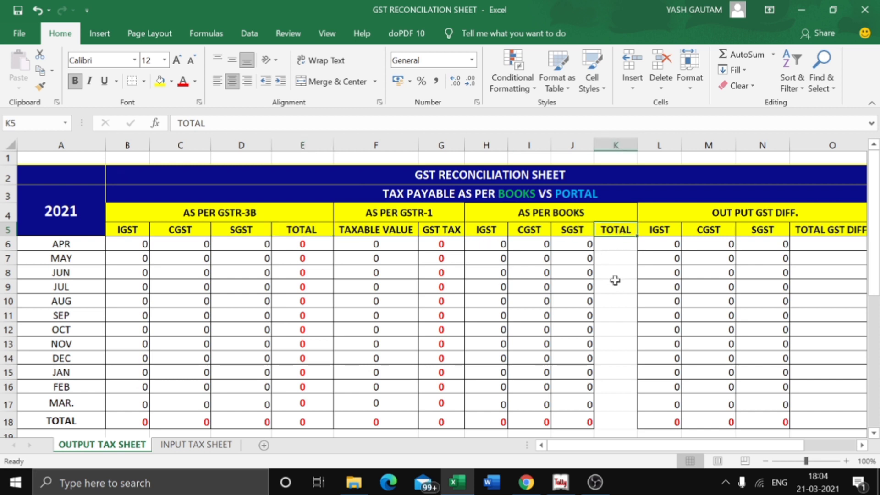
- Apply Outside Borders to the TOTAL cells K6:K18
mouse_move(616, 244)
left_mouse_down()
mouse_move(619, 431)
mouse_move(620, 422)
left_mouse_up()
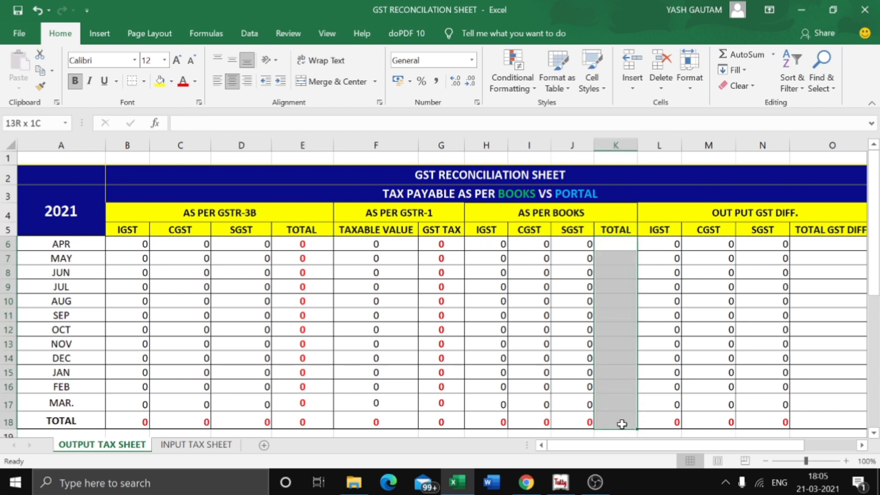
left_click(145, 82)
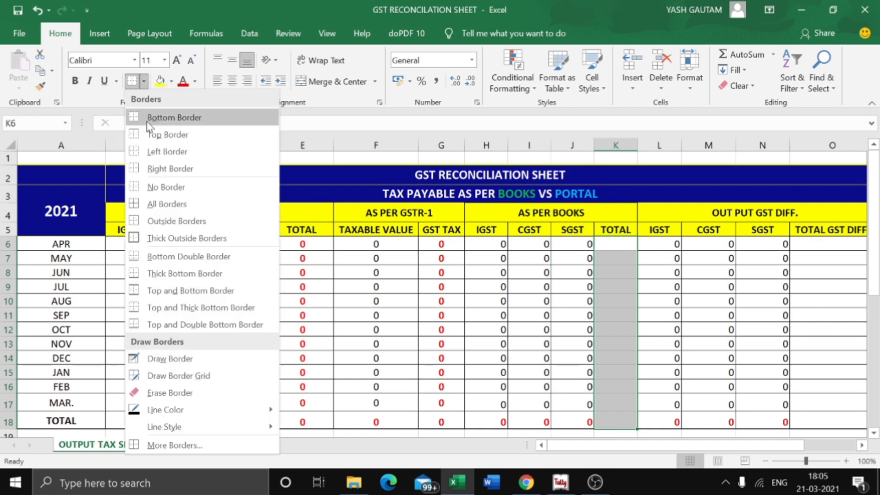
left_click(178, 221)
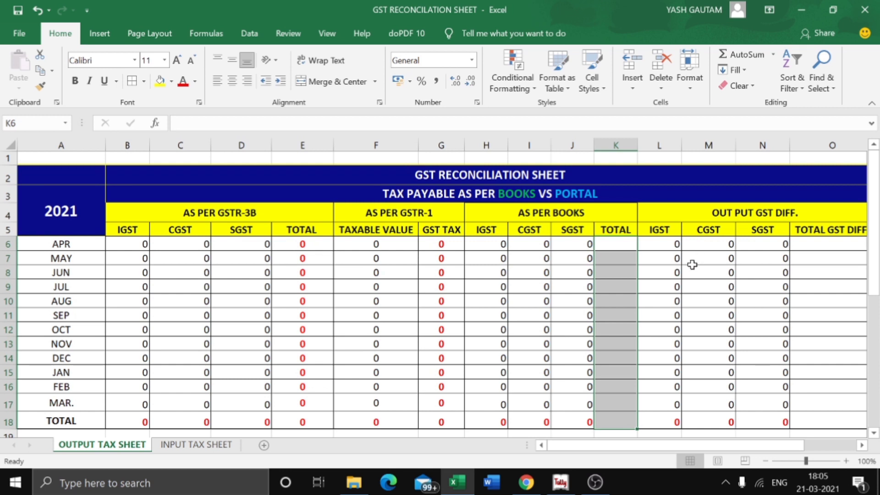
left_click(727, 211)
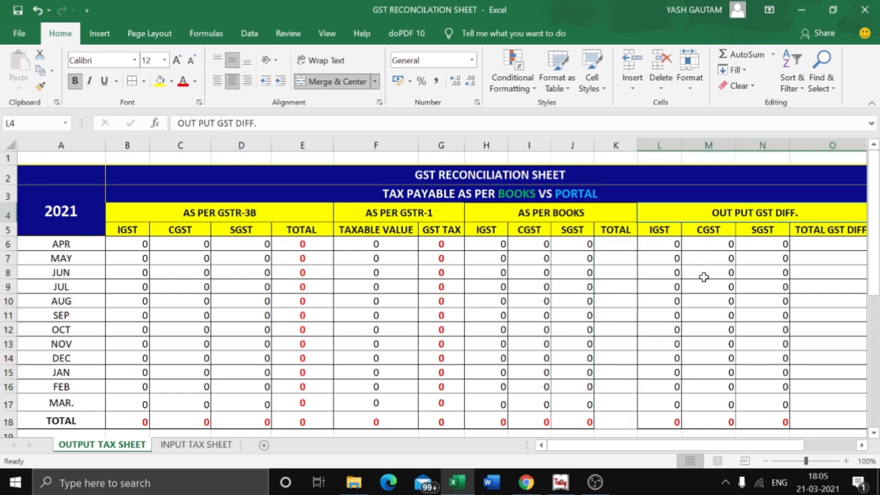
- Review the OUT PUT GST DIFF. and GSTR-3B IGST/CGST/SGST headings, then switch to the INPUT TAX SHEET
left_click(669, 236)
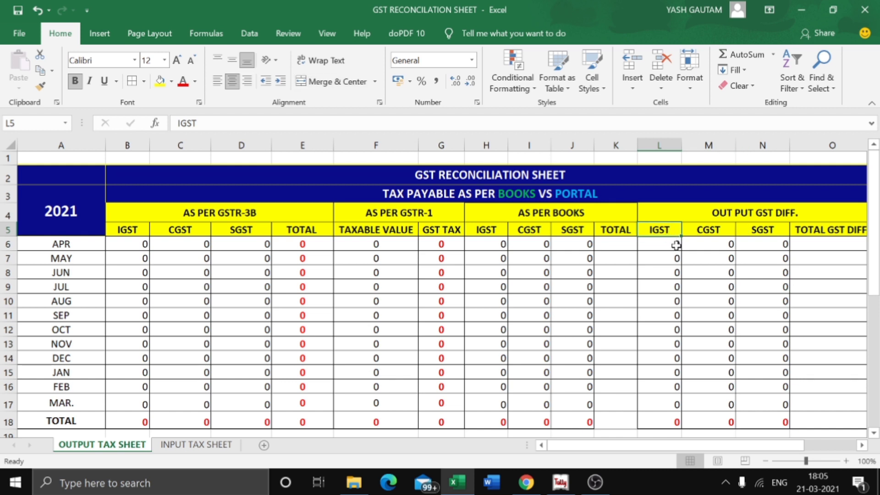
left_click(710, 235)
left_click(757, 227)
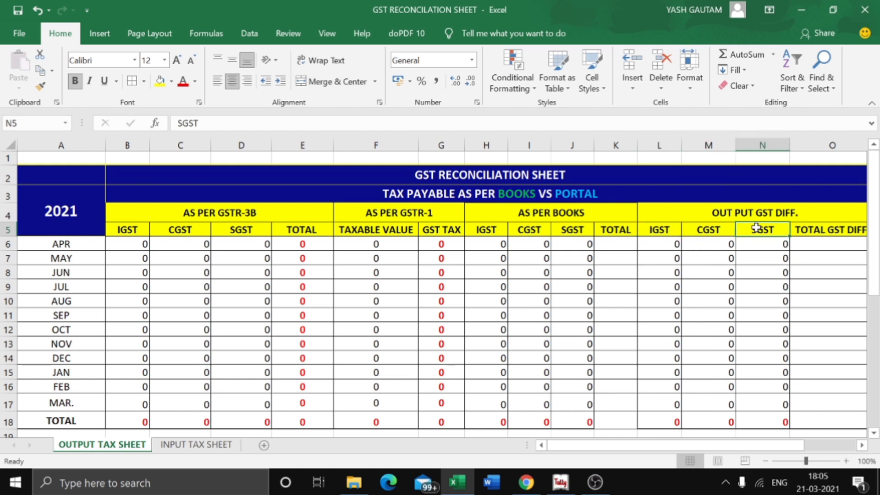
left_click(836, 229)
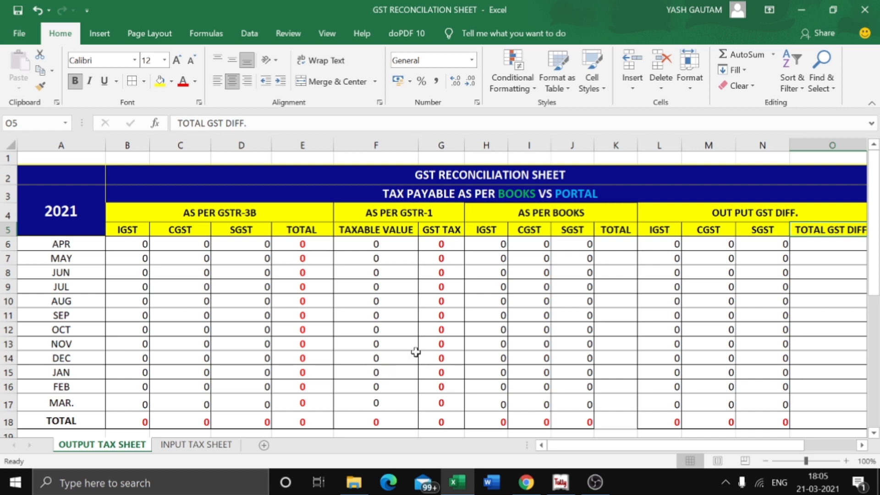
left_click(129, 230)
left_click(185, 234)
left_click(239, 229)
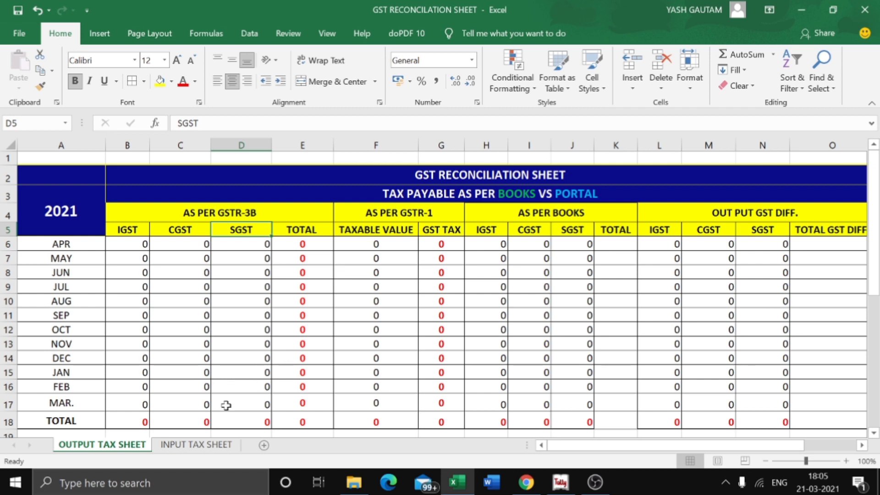
left_click(209, 446)
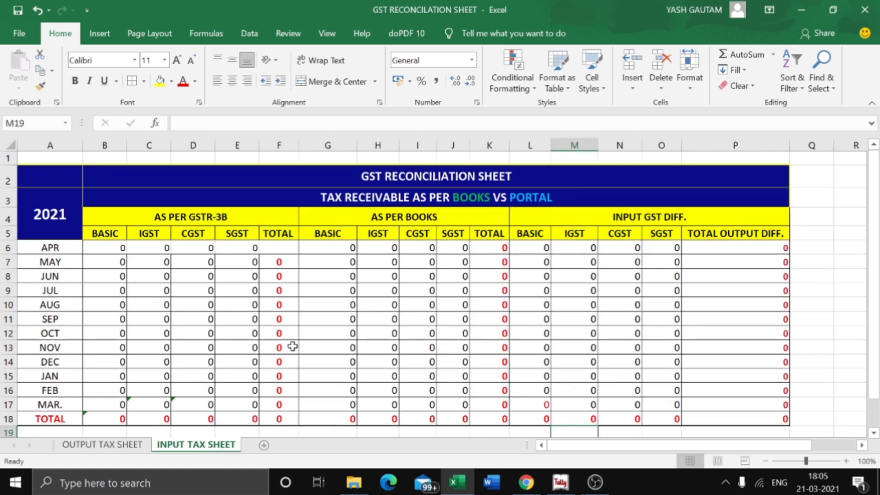
- Review the Input Tax Sheet title and the AS PER GSTR-3B BASIC, IGST, CGST, SGST, TOTAL headings
left_click(399, 180)
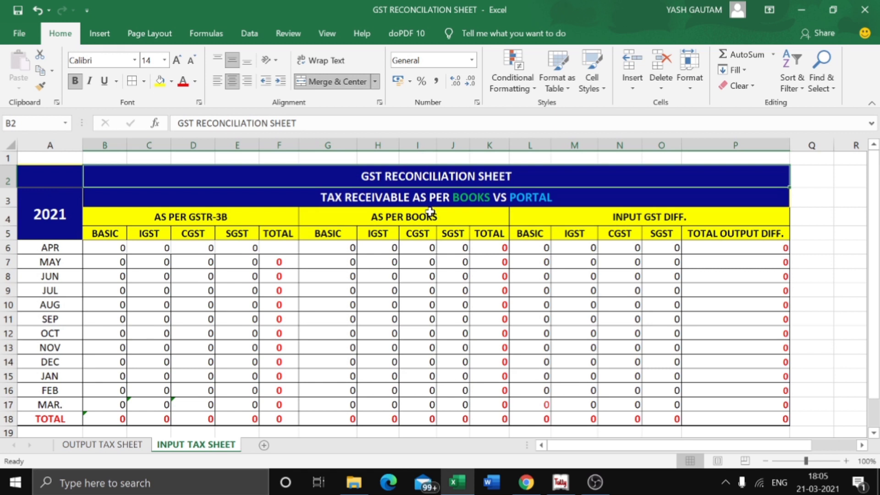
left_click(210, 218)
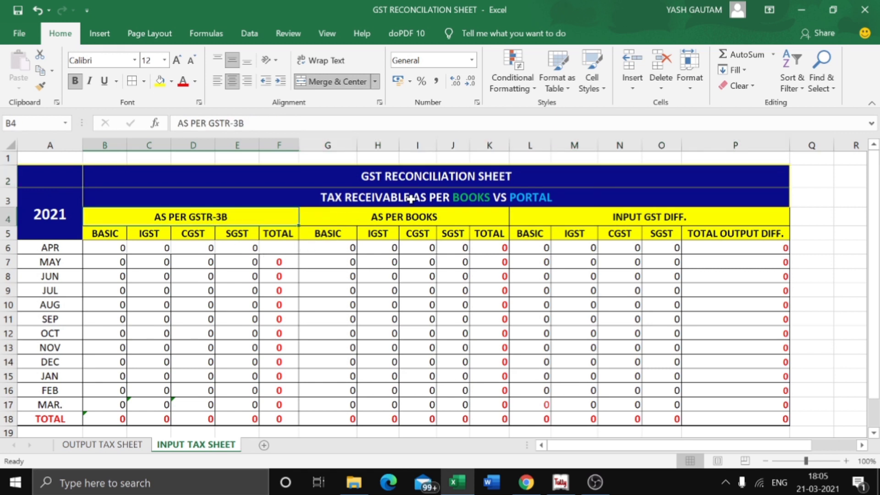
left_click(94, 234)
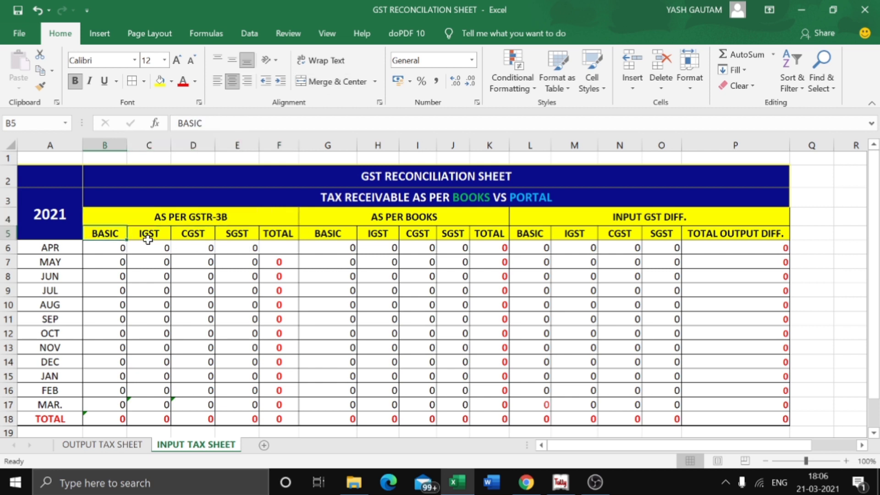
left_click(149, 235)
left_click(204, 236)
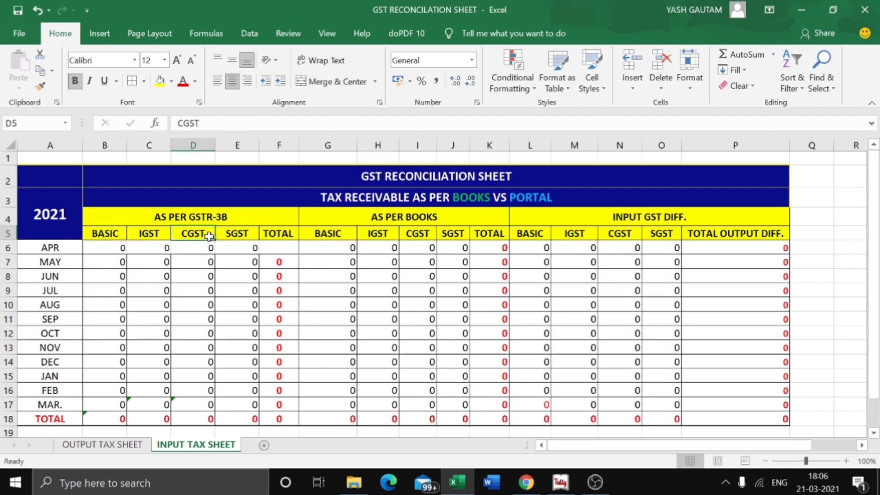
left_click(236, 233)
left_click(285, 235)
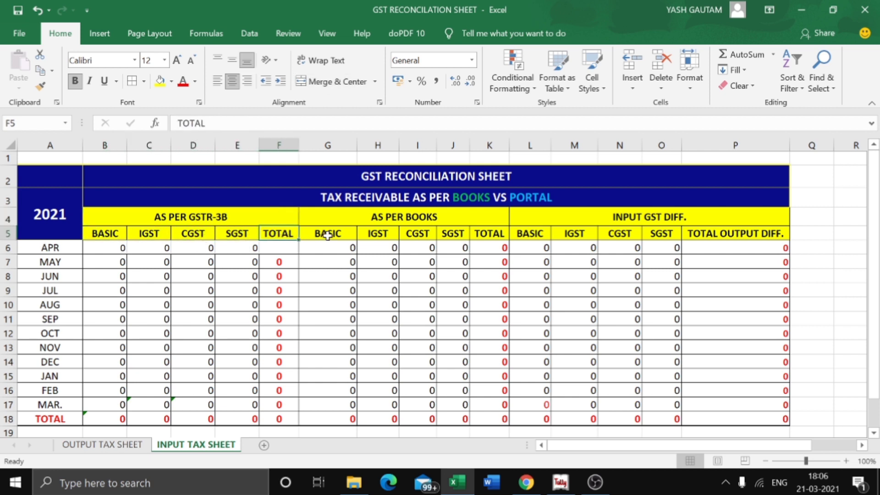
- Go over the AS PER BOOKS and INPUT GST DIFF. column headings
left_click(350, 235)
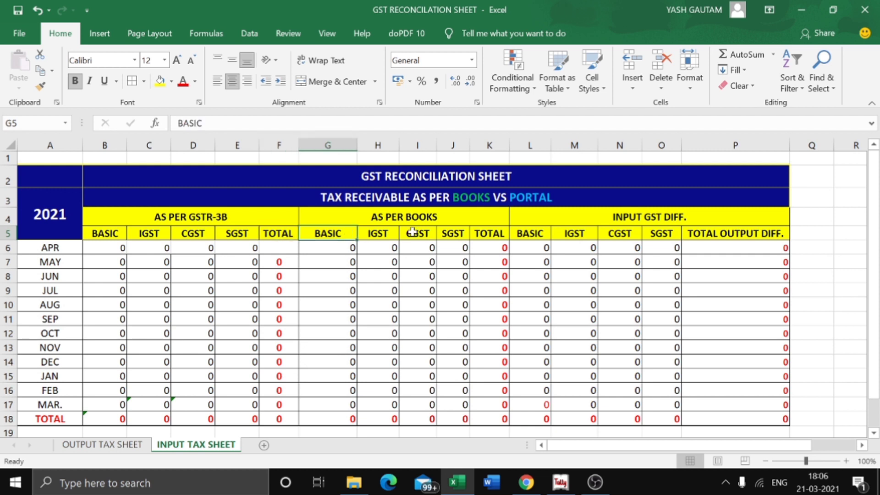
left_click(388, 234)
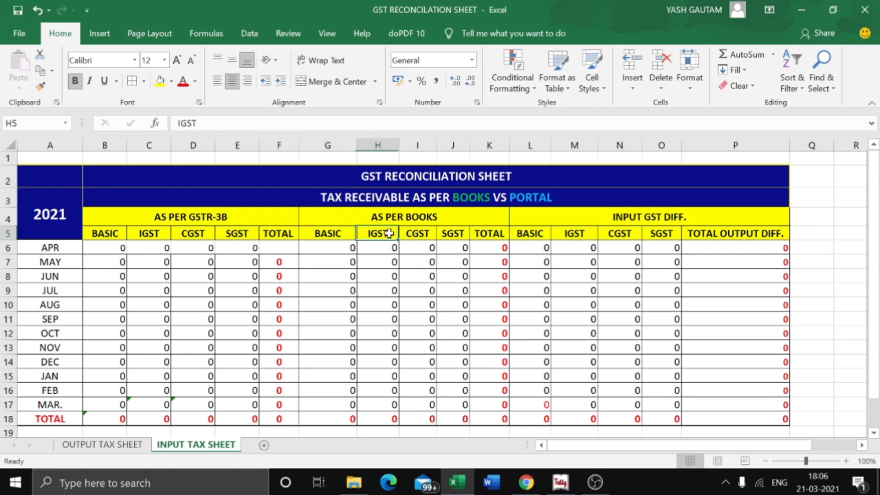
left_click(418, 233)
left_click(449, 234)
left_click(489, 234)
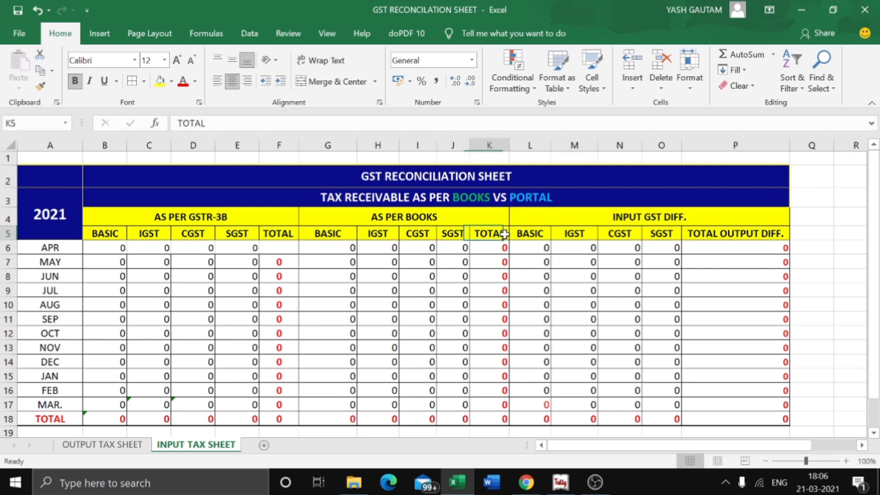
left_click(632, 215)
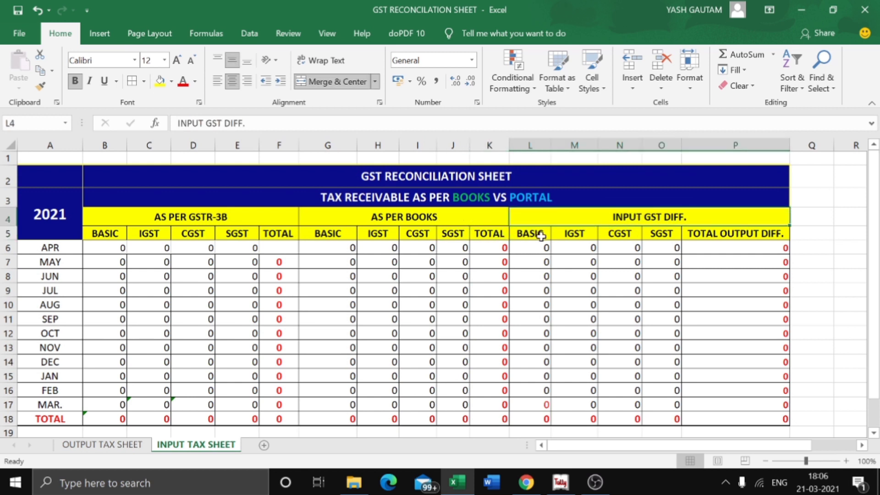
left_click(540, 235)
left_click(578, 234)
left_click(627, 235)
left_click(656, 236)
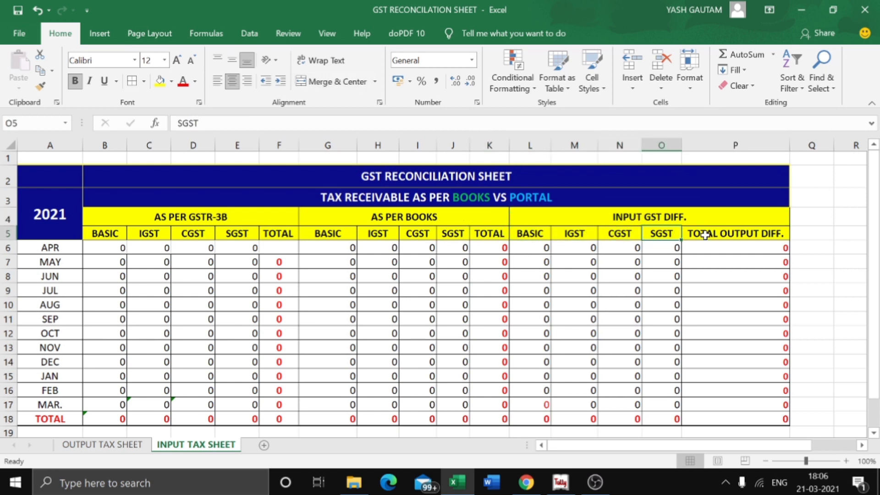
left_click(705, 235)
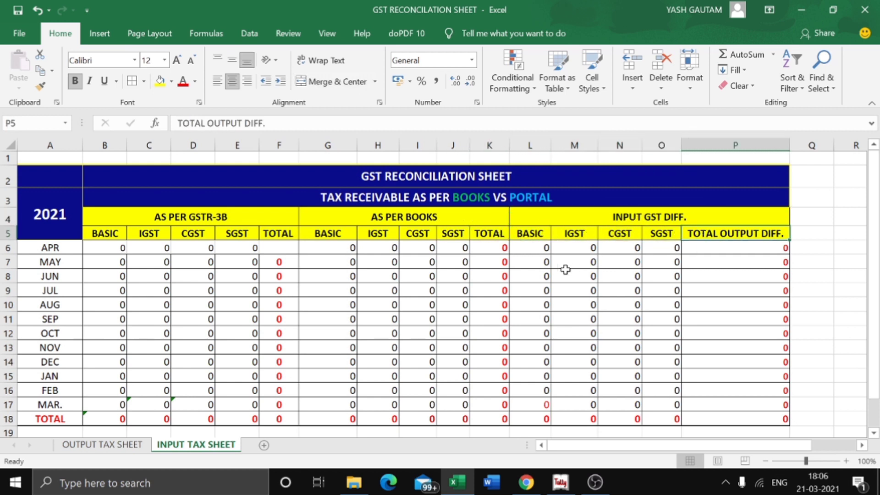
- Return to the Output Tax Sheet, select the APR row label, and bring up the GST portal
left_click(107, 447)
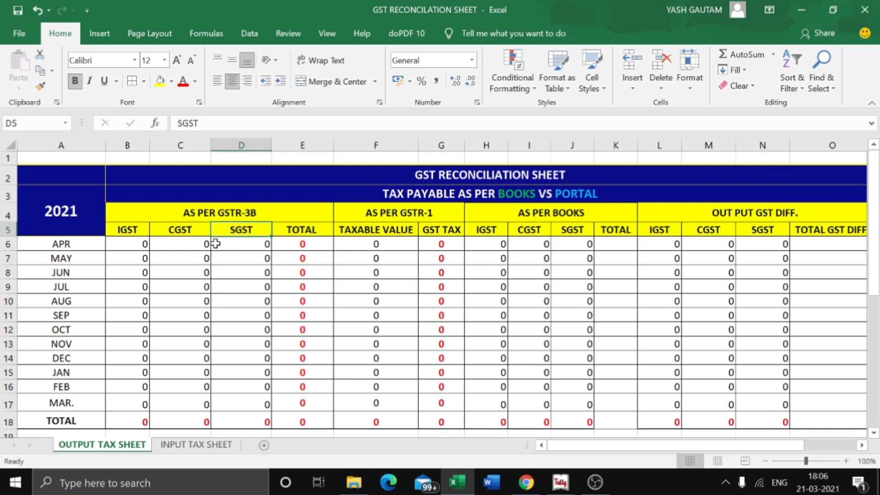
left_click(81, 246)
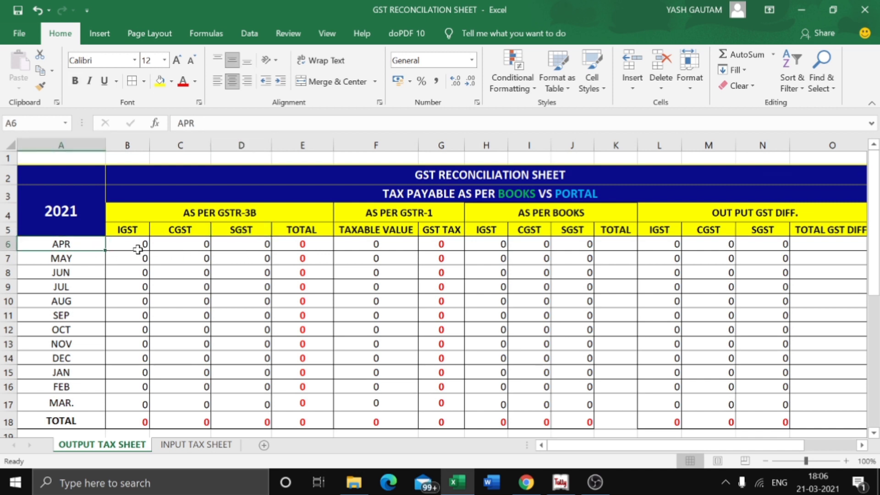
left_click(526, 482)
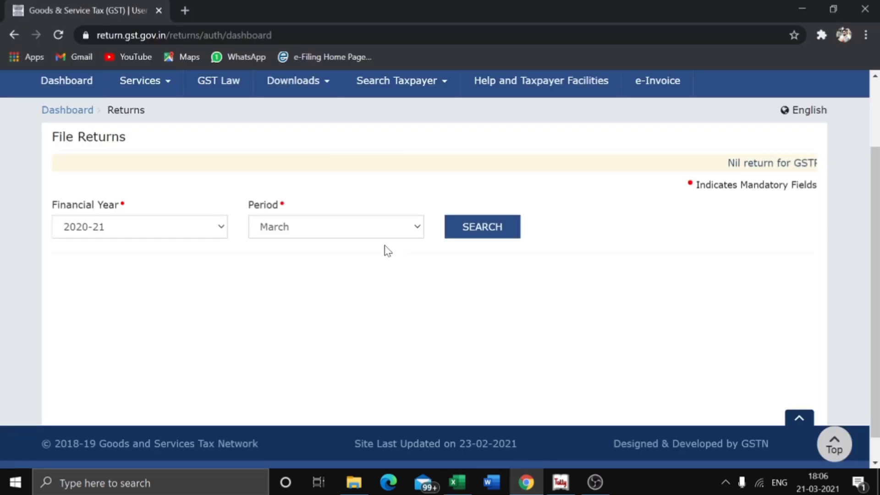
- Search the 2020-21 returns for period April and scroll down to the return tiles
left_click(369, 232)
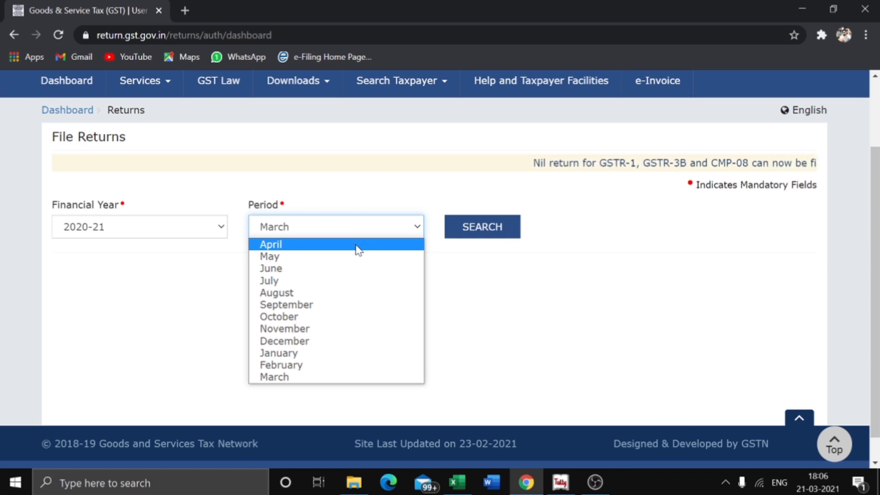
left_click(358, 249)
left_click(484, 235)
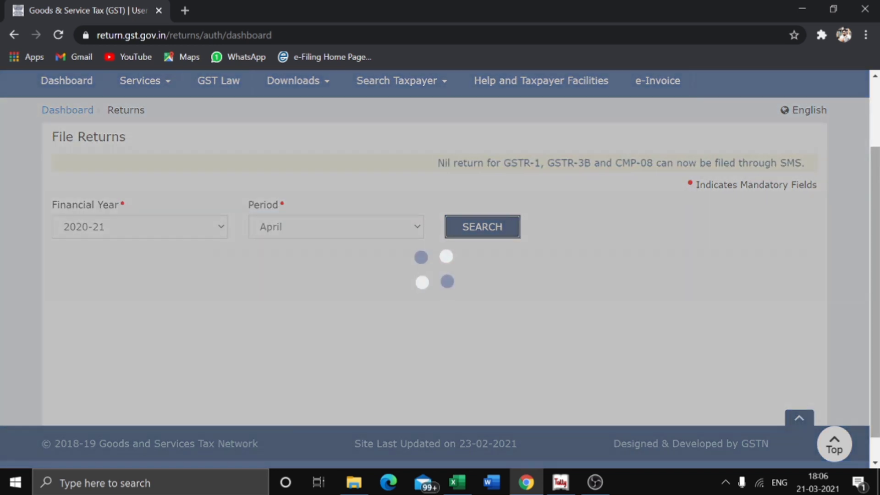
scroll(440, 268, "down", 1)
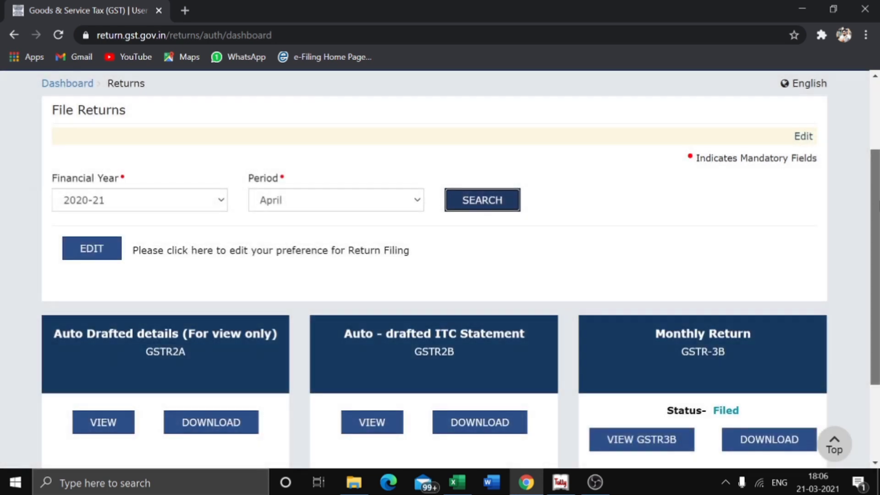
scroll(847, 295, "down", 3)
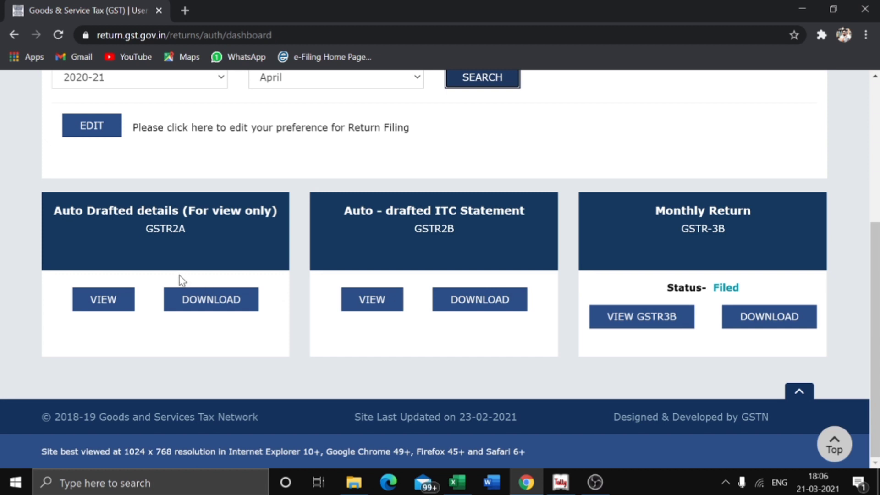
- View the April GSTR-3B return, dismiss its information notice, and scroll down
left_click(712, 229)
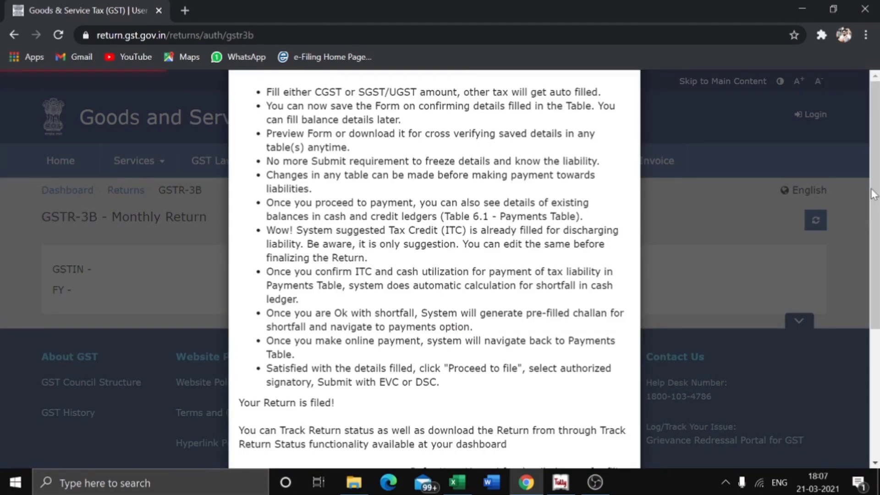
key("Escape")
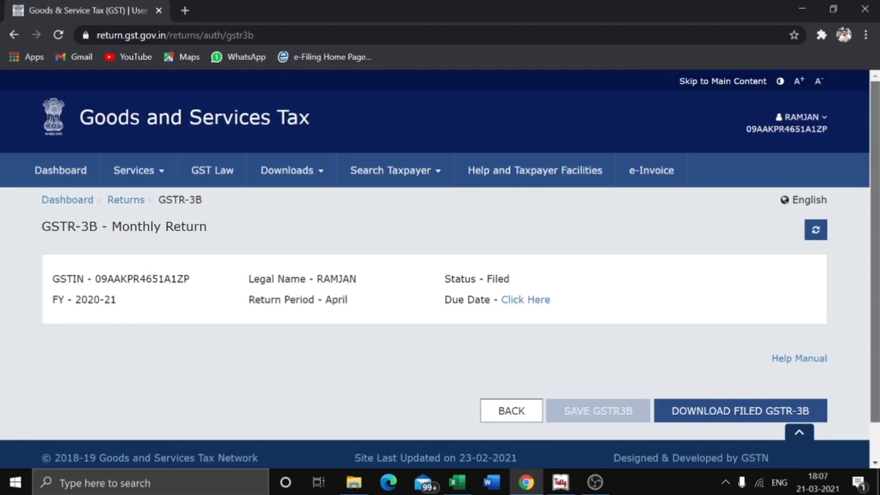
scroll(373, 289, "down", 1)
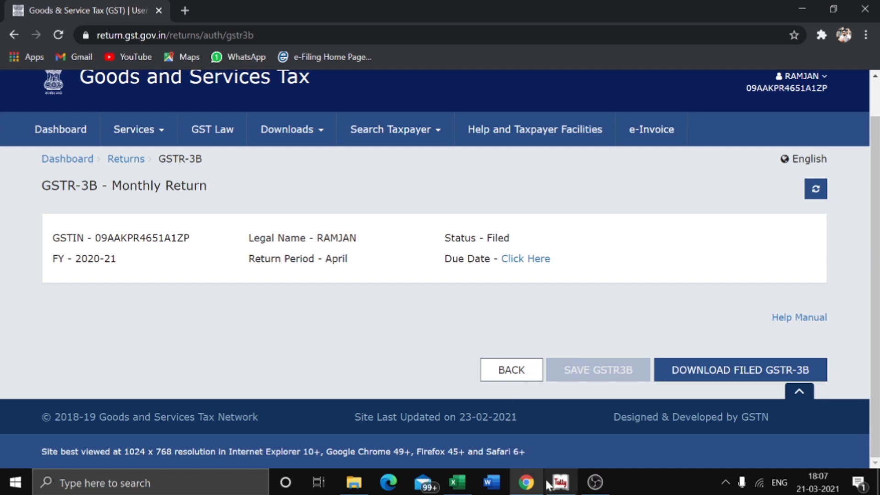
- Back in Excel, check April's GSTR-3B IGST, CGST, SGST and total formula cells
left_click(455, 484)
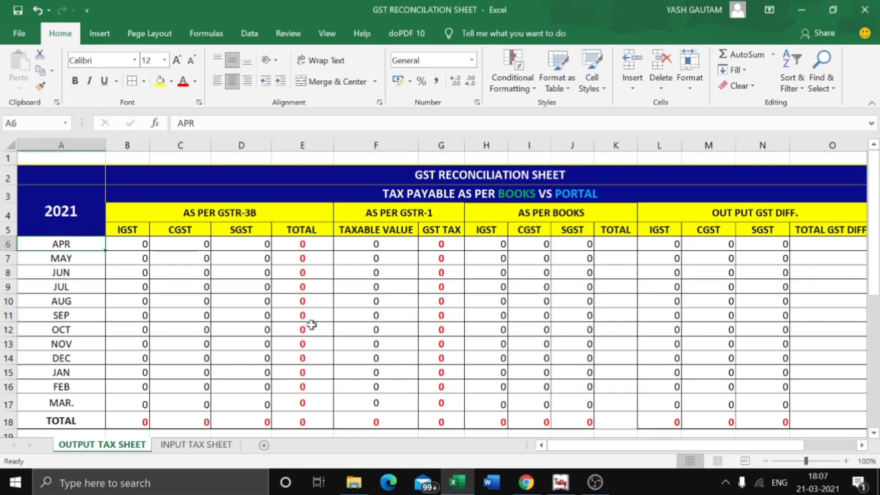
left_click(135, 244)
left_click(192, 248)
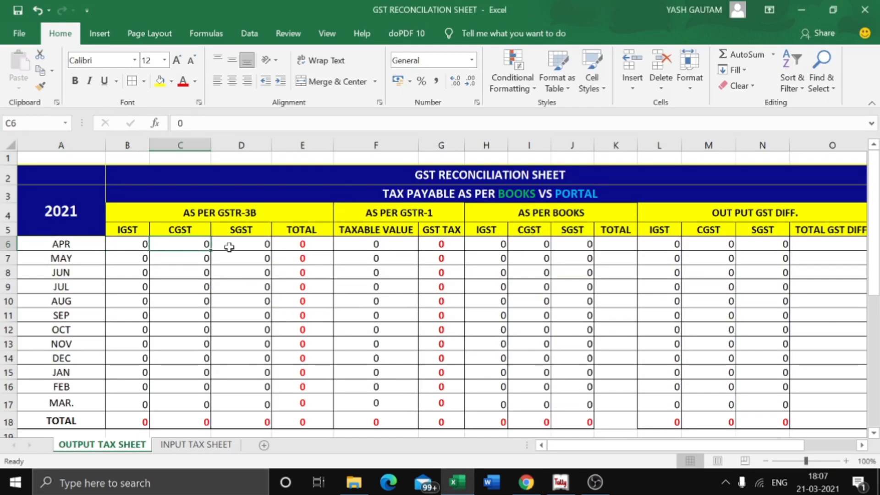
left_click(231, 248)
left_click(301, 245)
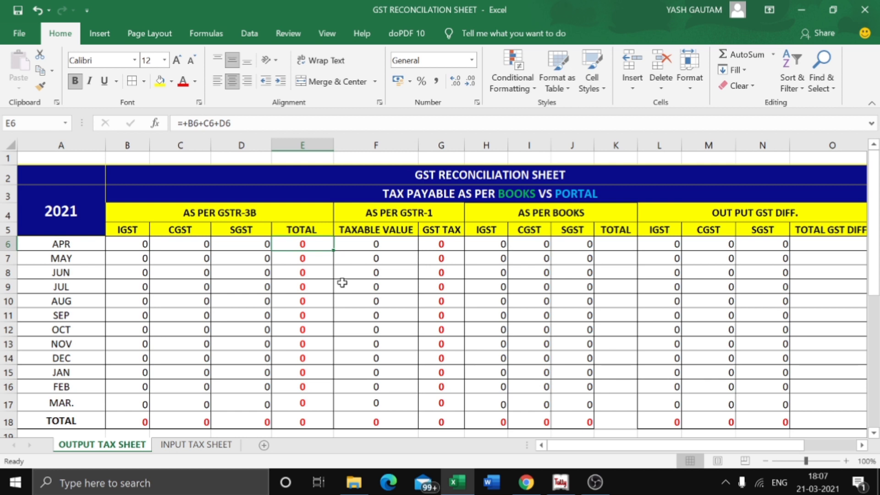
- Check April's GSTR-1 taxable value and GST TAX cells, then switch to Tally 9
left_click(403, 247)
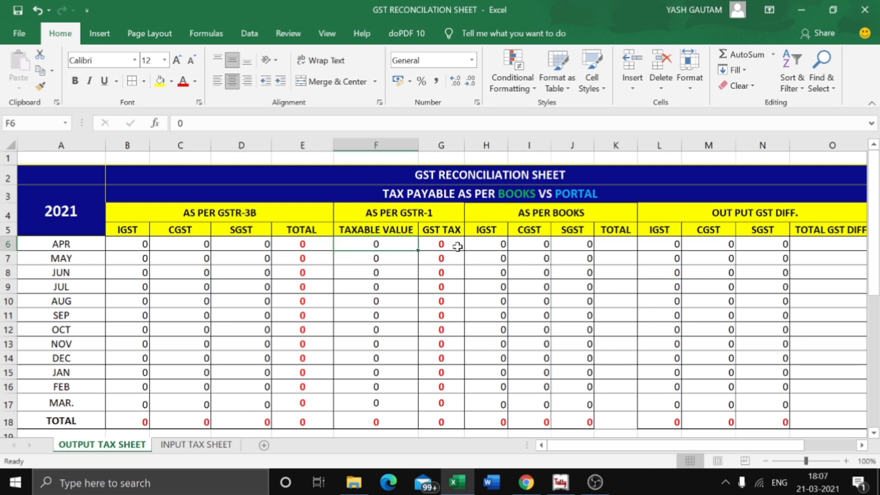
left_click(457, 246)
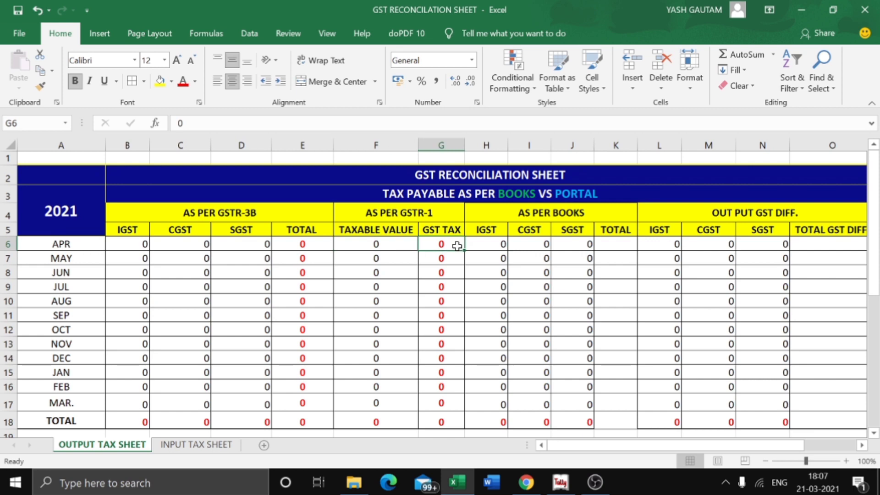
left_click(544, 218)
key("alt+Tab")
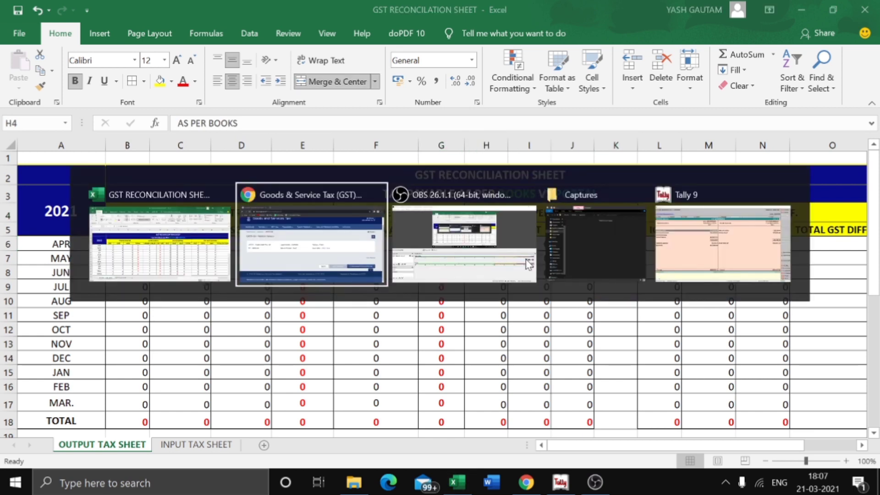
key("alt+Tab")
key("alt+Tab")
key("alt+Tab")
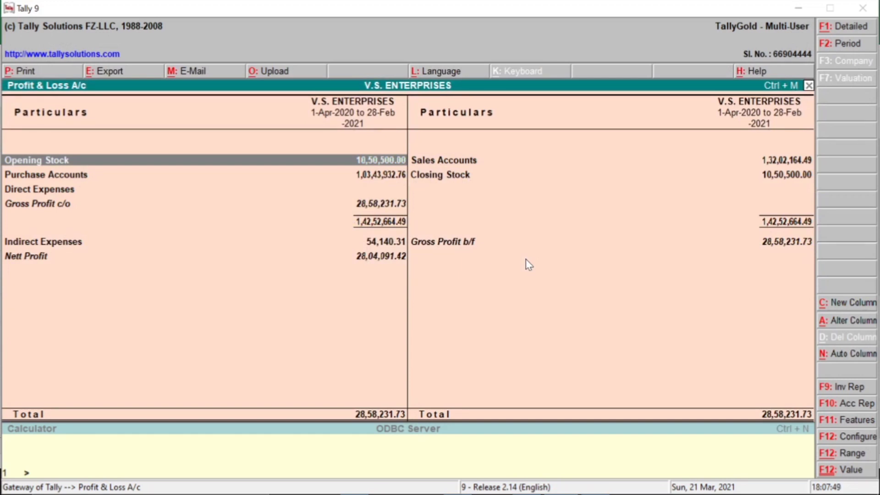
- Open the detailed Balance Sheet and drill into Duties & Taxes under Current Liabilities
key("Escape")
key("b")
key("alt+F1")
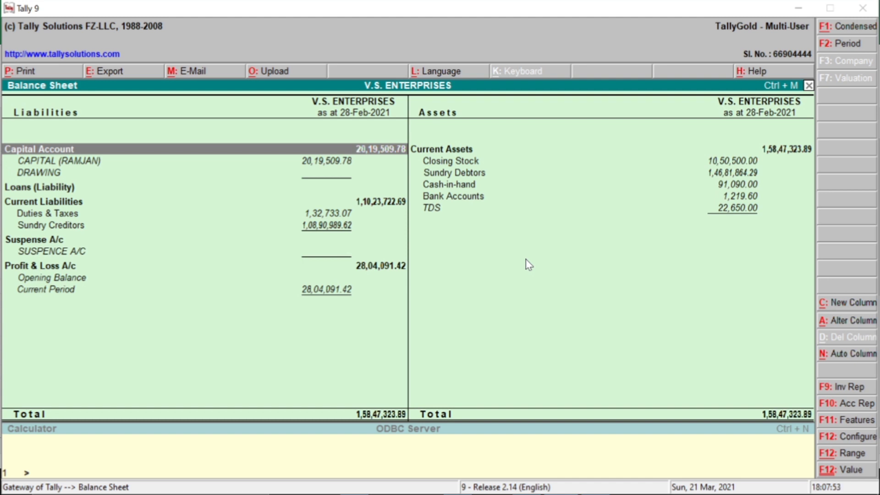
key("Down")
key("Down")
key("Down")
key("Down")
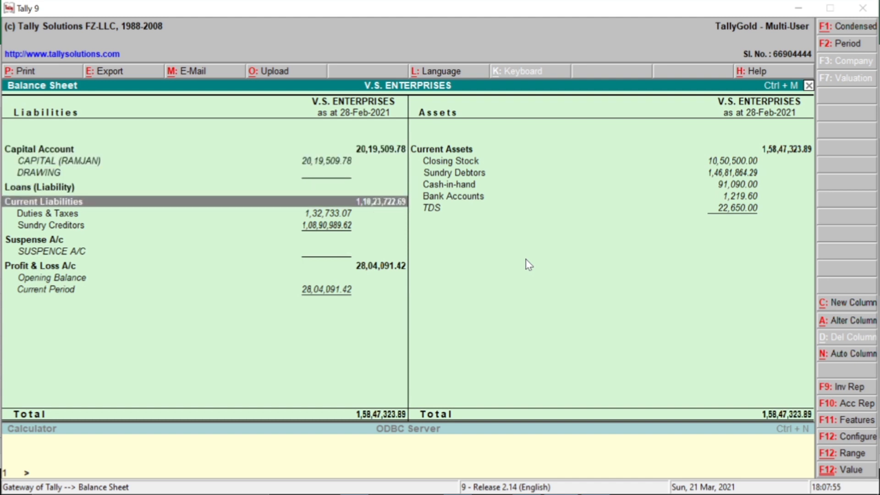
left_click(163, 225)
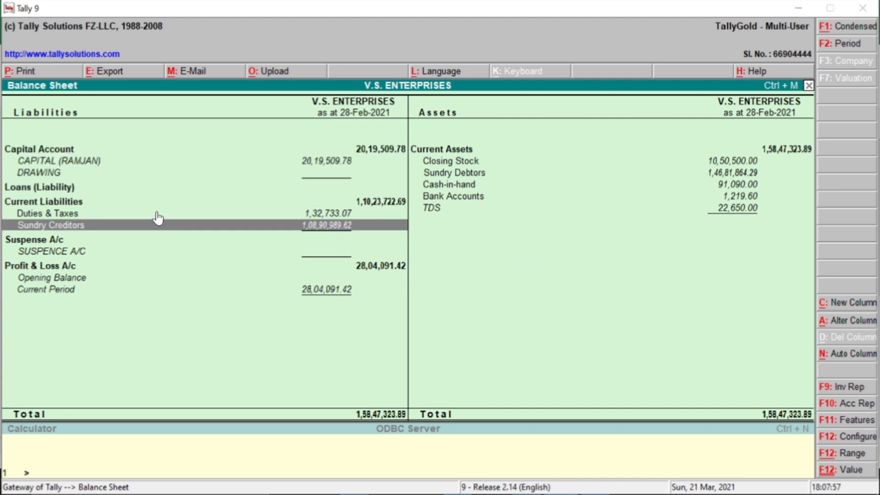
left_click(158, 217)
double_click(157, 218)
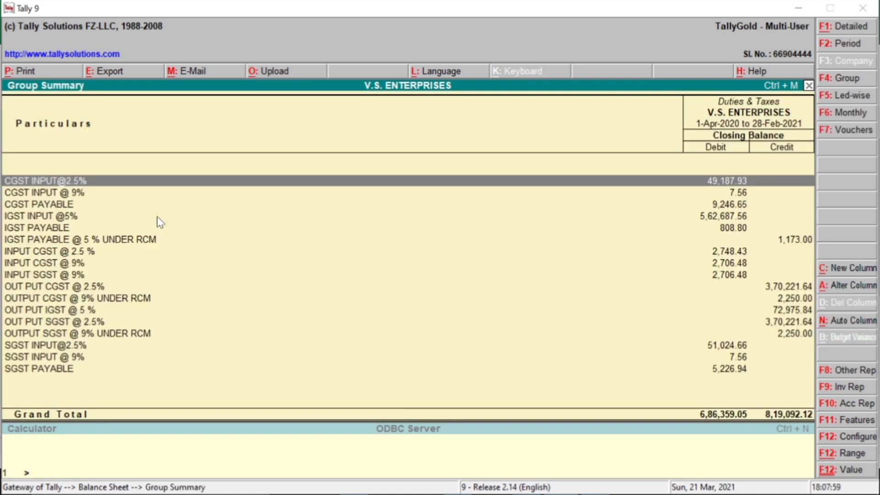
- Set Show Opening Balances and Show transactions to Yes in the F12 settings
key("F12")
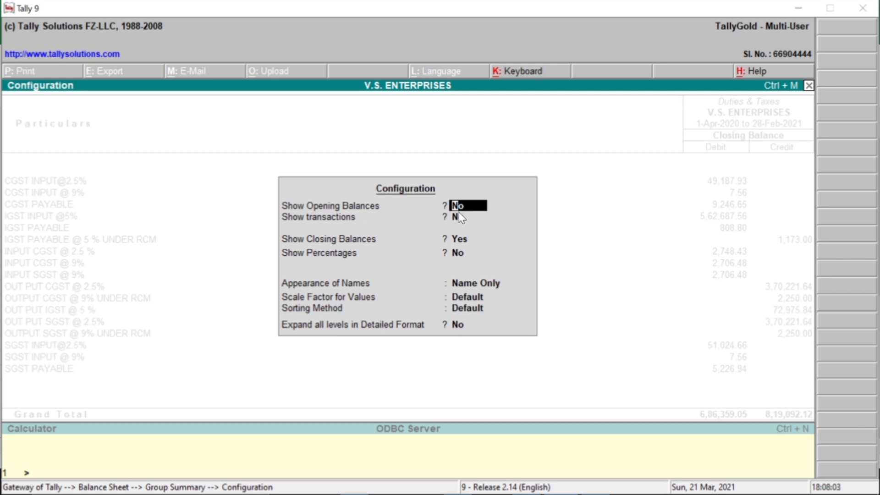
type("y")
key("Return")
type("y")
key("Return")
key("Return")
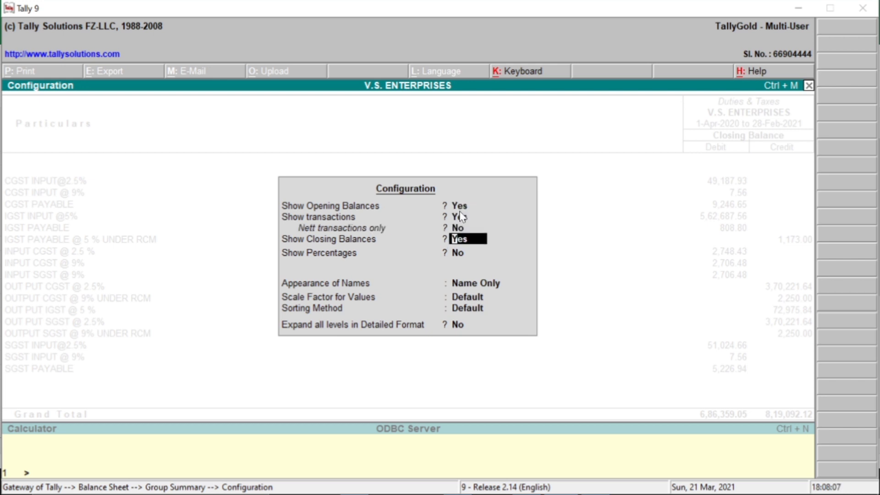
key("ctrl+a")
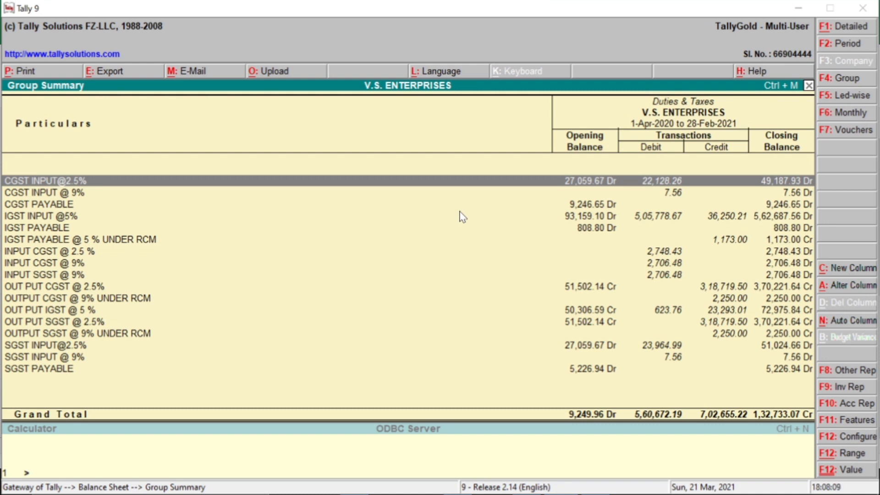
- Set the report period to 1-4-2020 through 30.4.2020
key("F2")
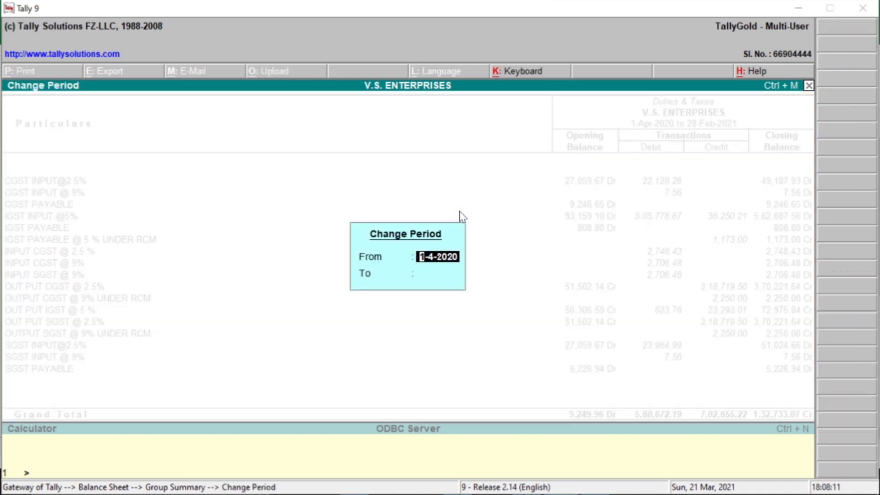
key("Return")
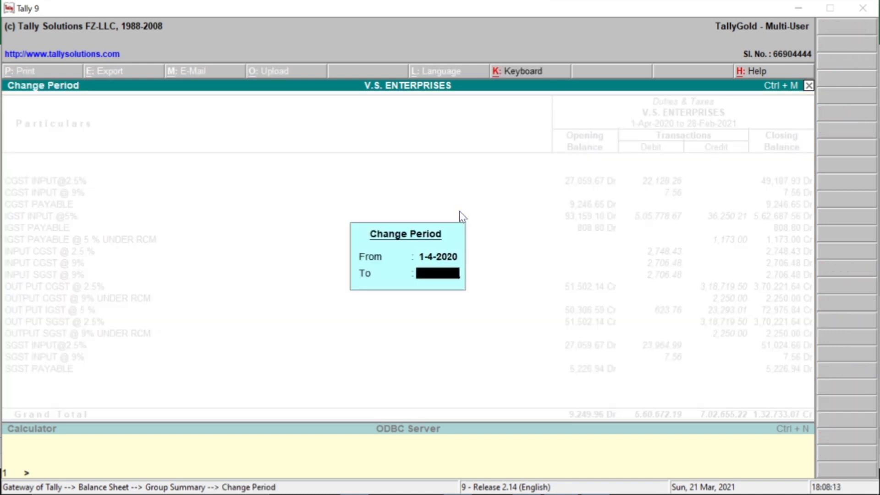
type("3")
type("0.4")
type(".2020")
key("Return")
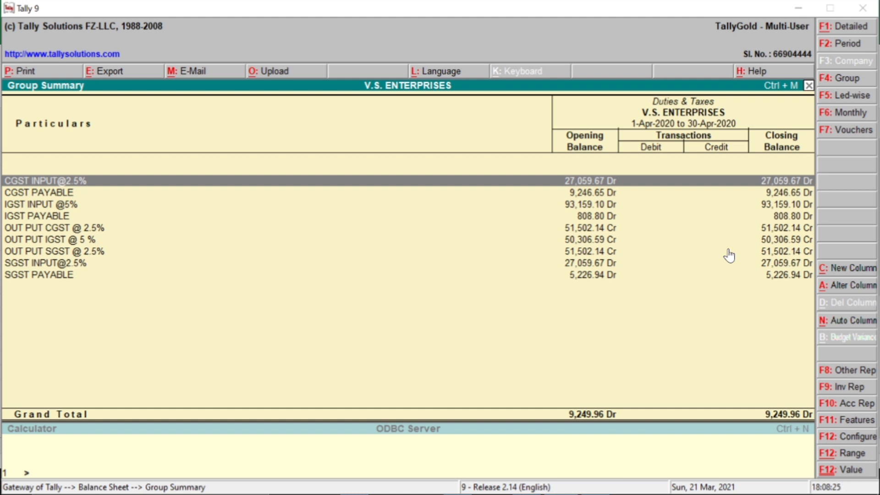
- In Excel, review the AS PER GSTR-3B and GSTR-1 groups and May row B7, then switch to the portal
key("alt+Tab")
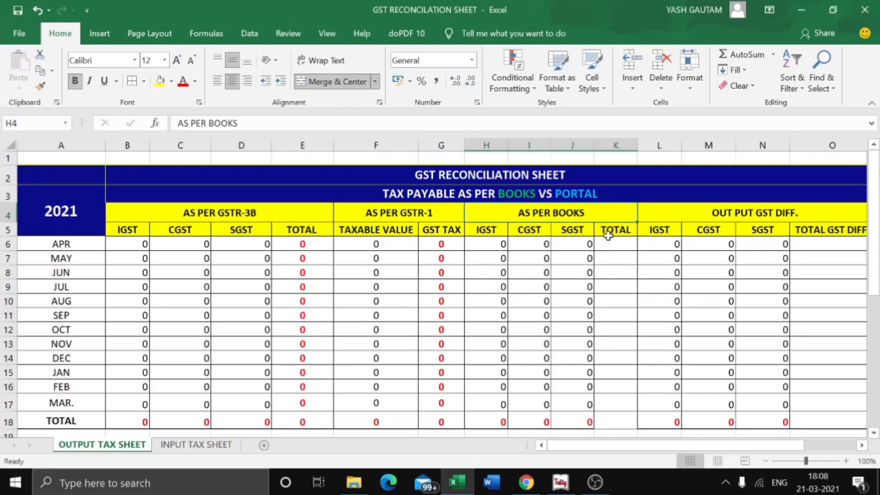
left_click(234, 210)
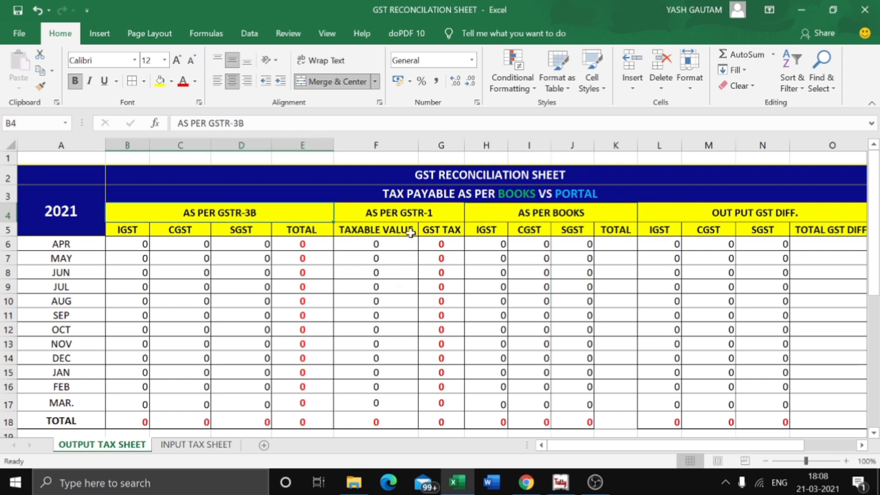
left_click(414, 215)
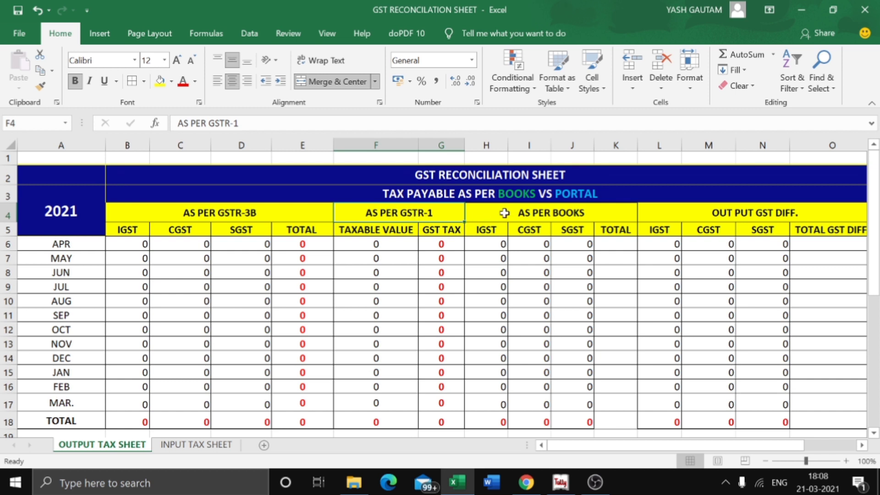
left_click(222, 447)
left_click(143, 446)
left_click(135, 256)
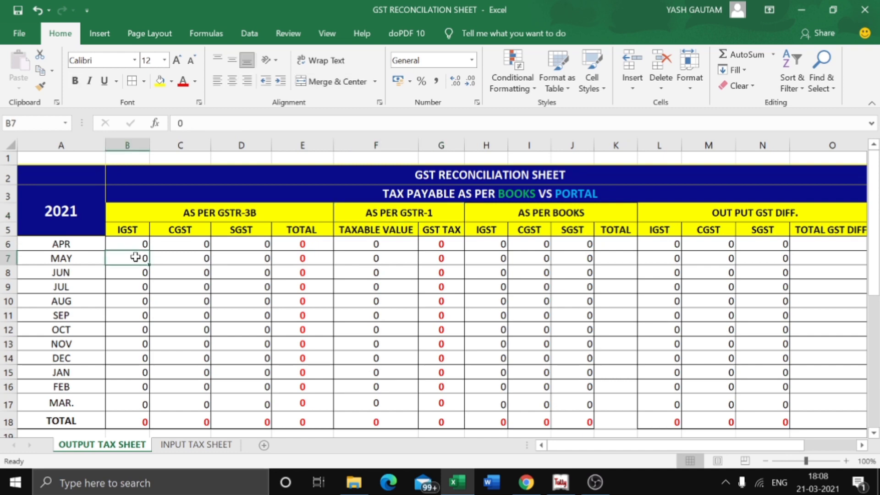
left_click(82, 258)
left_click(129, 261)
key("alt+Tab")
key("alt+Tab")
key("alt+Tab")
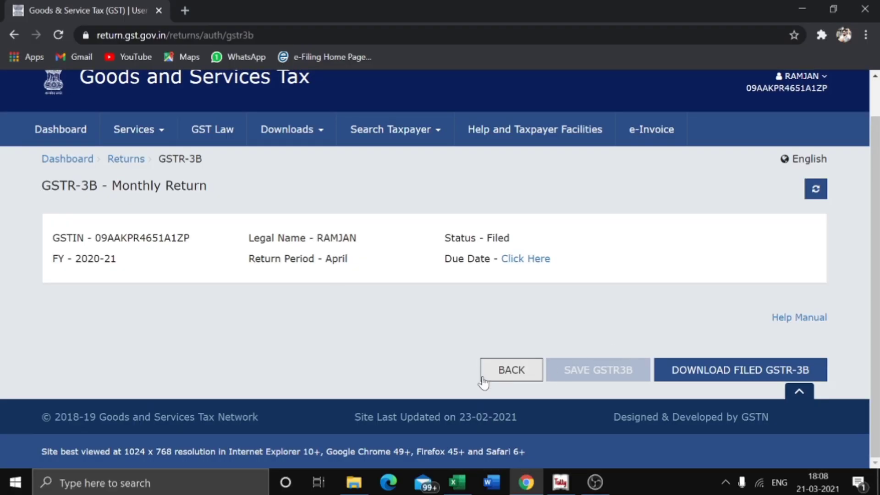
- Back on File Returns, search period May for 2020-21 and view the filed GSTR-3B return
left_click(483, 380)
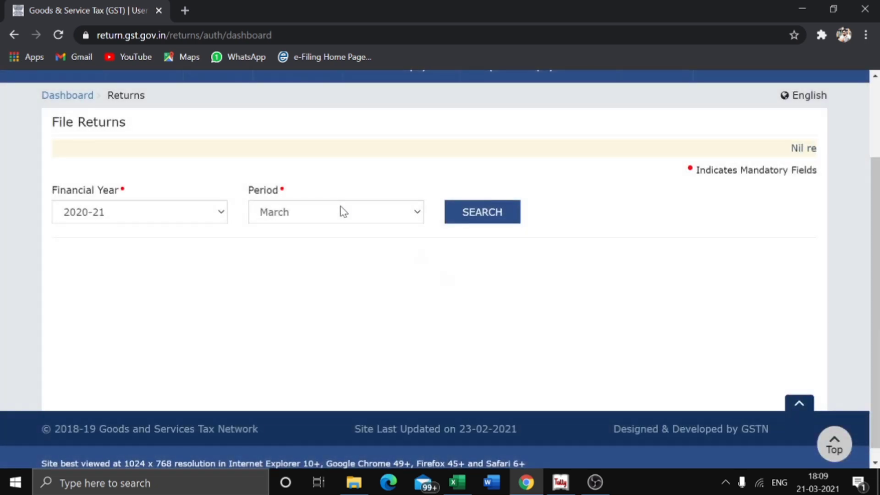
left_click(343, 212)
left_click(339, 241)
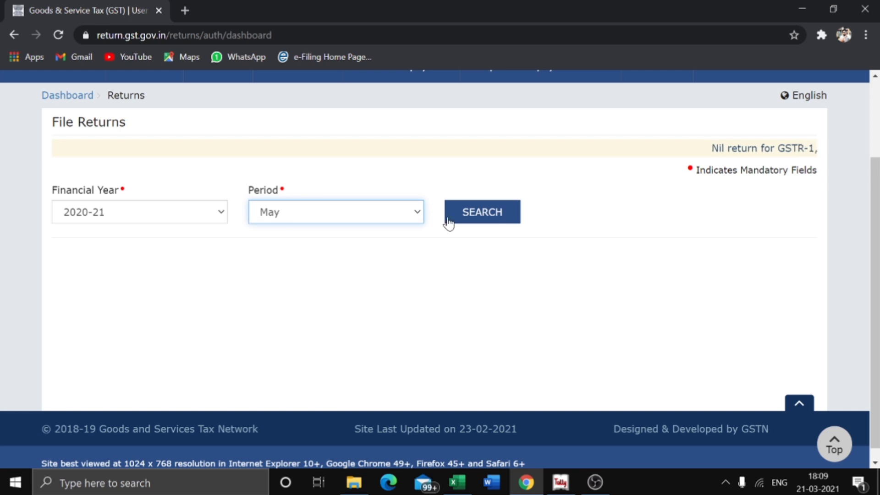
left_click(471, 223)
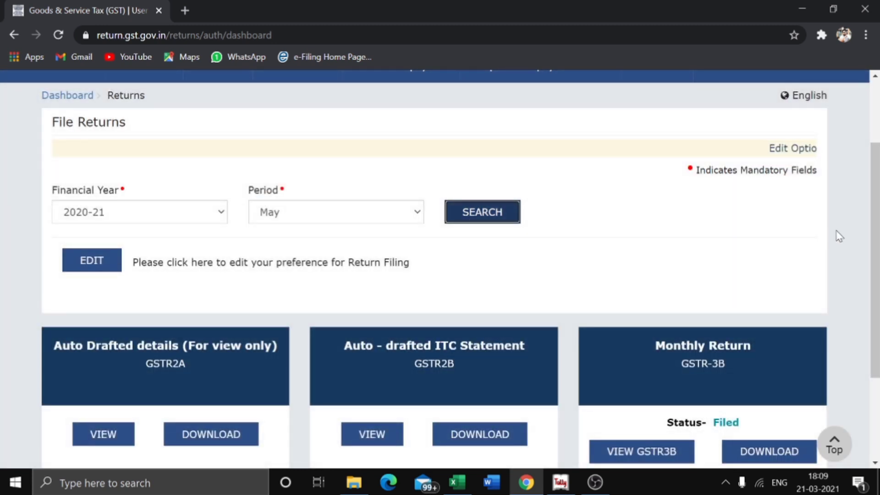
scroll(801, 298, "down", 3)
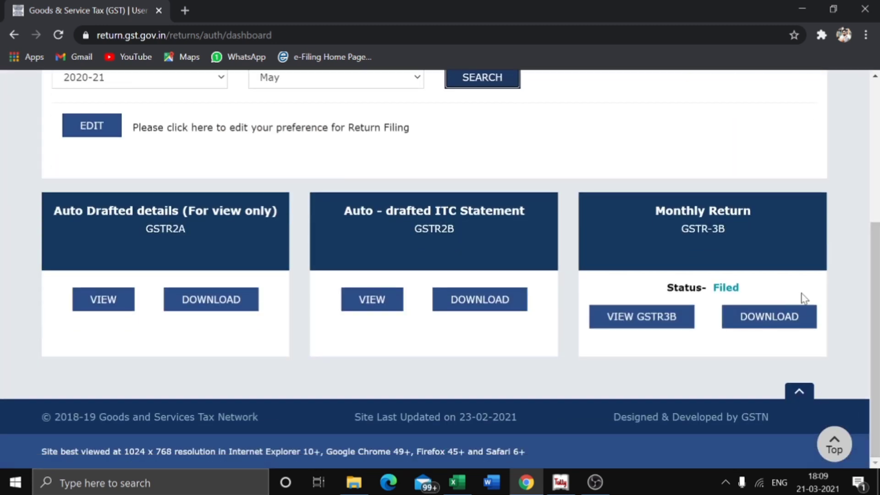
left_click(728, 252)
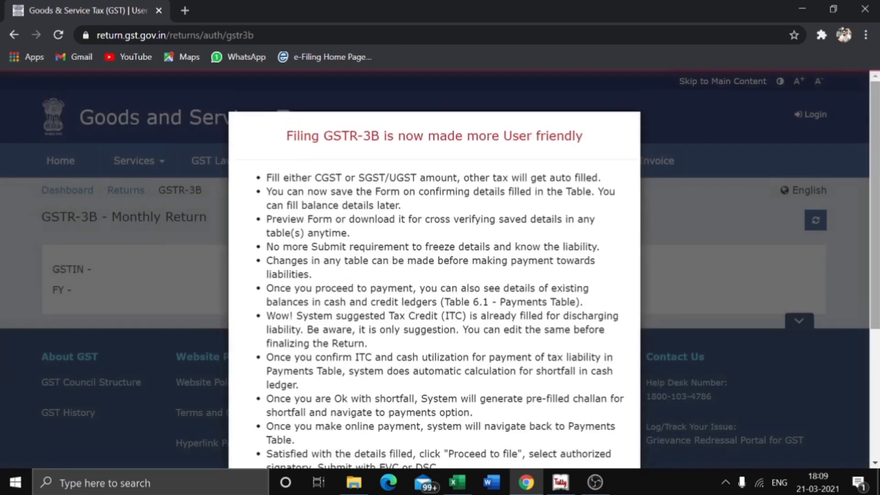
- Close the GSTR-3B notice, confirm May 2020-21 is Filed (due 14/07/2020), and return to Excel
scroll(434, 275, "down", 5)
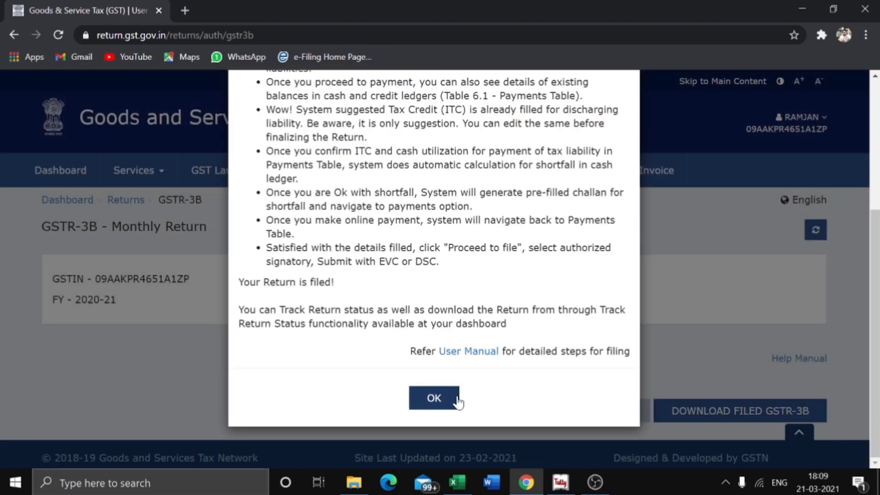
left_click(433, 397)
scroll(476, 275, "down", 1)
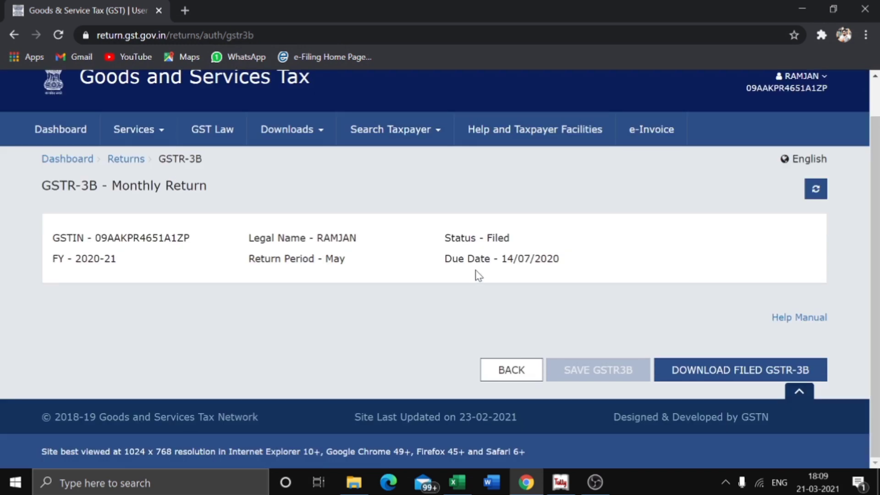
key("alt+Tab")
key("alt+Tab")
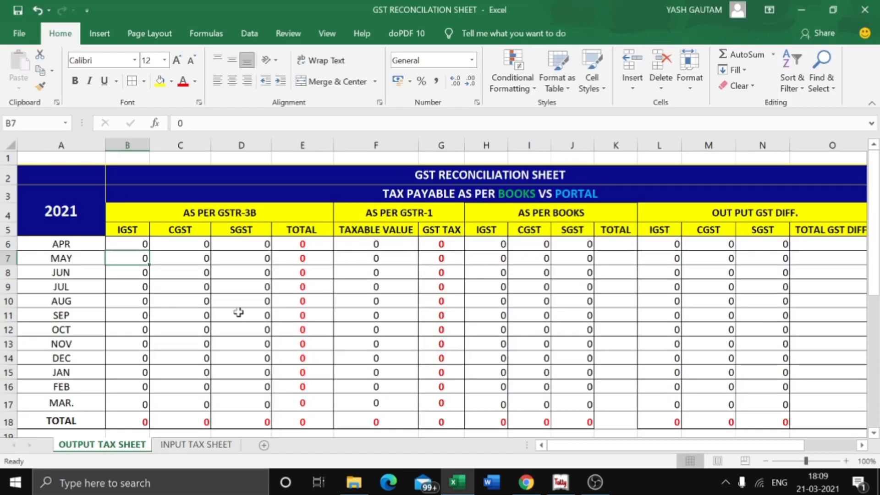
left_click(189, 260)
left_click(269, 260)
left_click(303, 259)
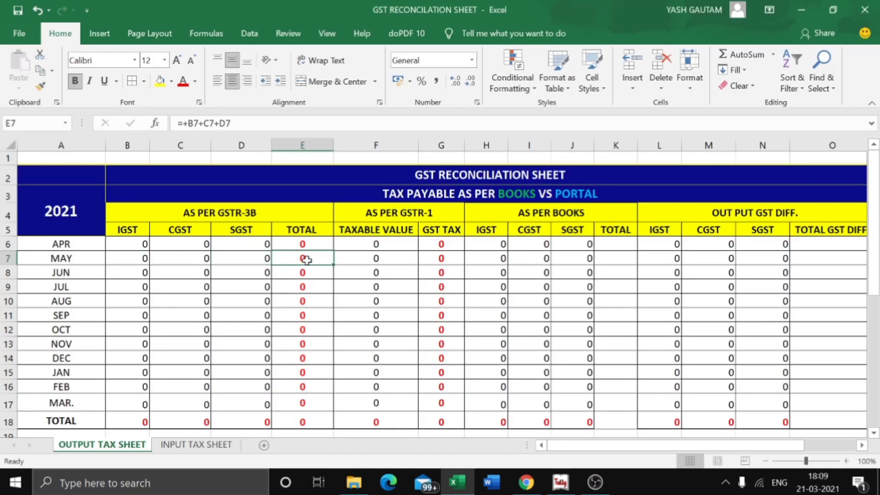
key("alt+Tab")
key("alt+Tab")
left_click(236, 215)
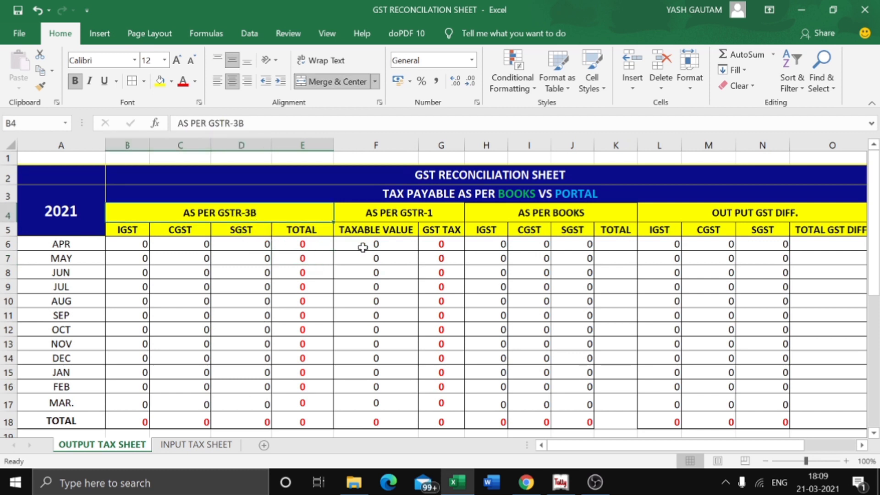
left_click(419, 215)
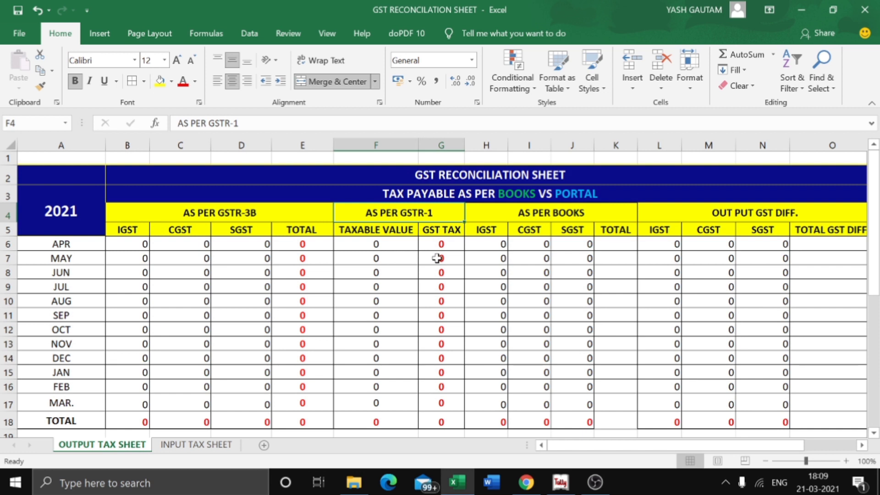
- Set Tally's Duties & Taxes summary period to 1-5-2020 through 31-5-2020
left_click(531, 219)
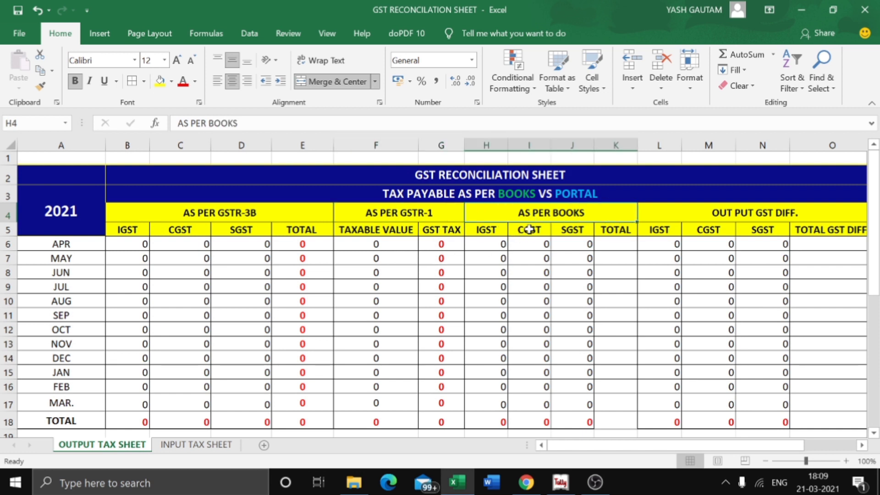
key("alt+Tab")
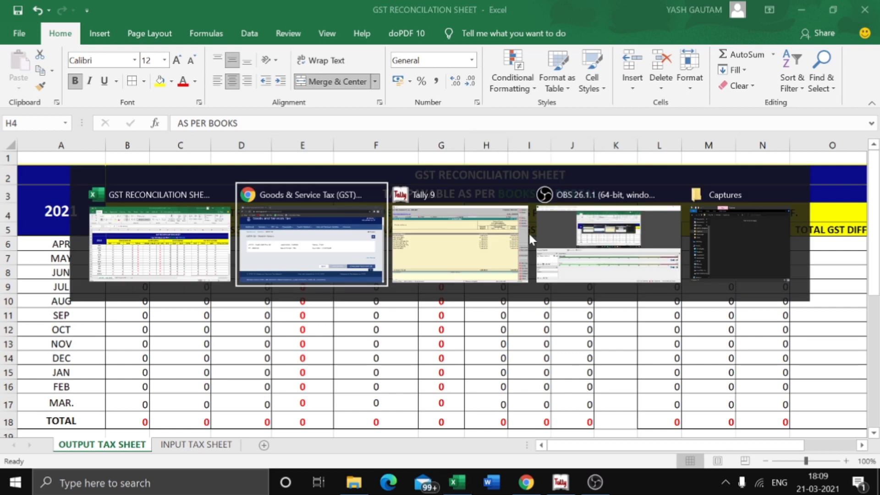
key("alt+Tab")
key("F2")
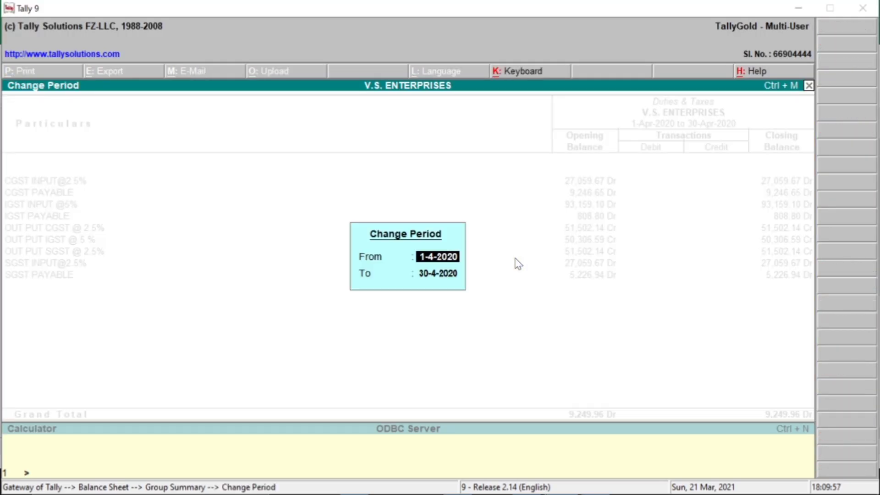
type("1.5.2")
type("020")
key("Return")
type("31.5")
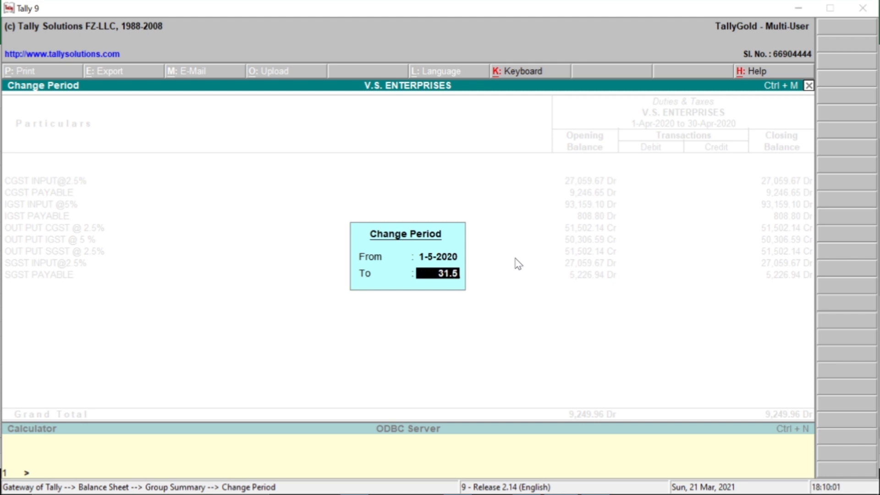
key("Return")
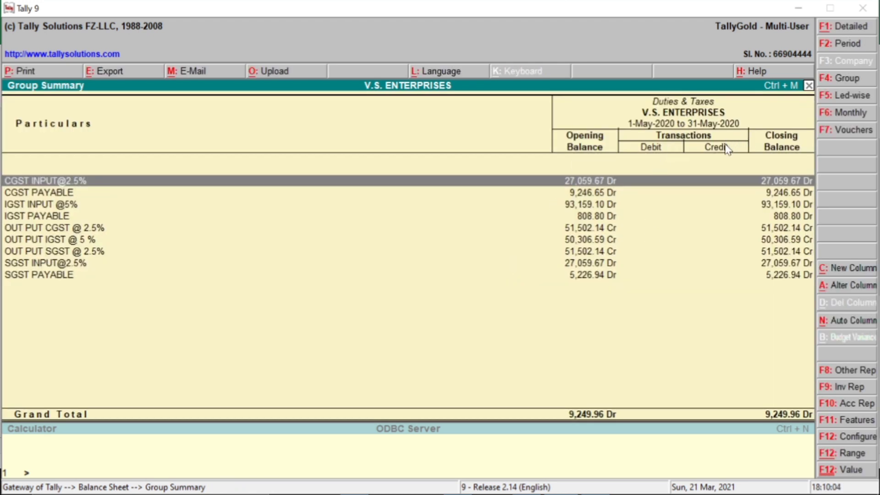
- Select the June IGST cell B8 in the workbook, then bring the GST Portal forward
key("alt+Tab")
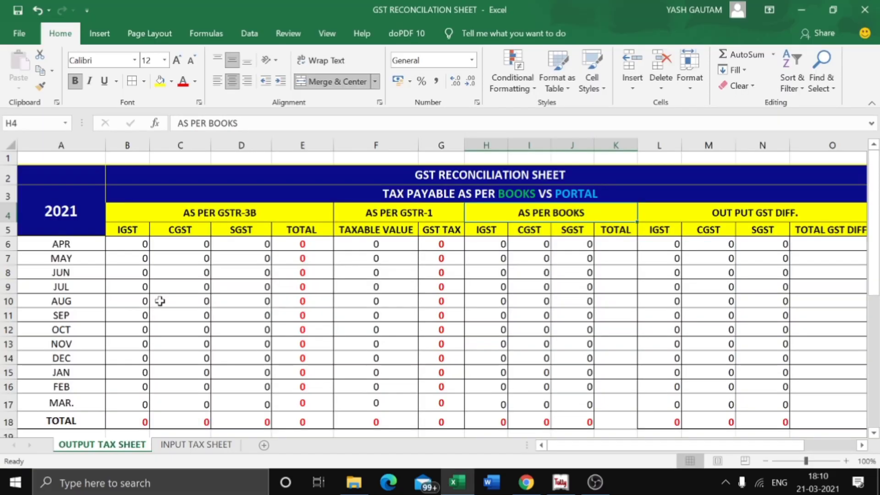
left_click(136, 278)
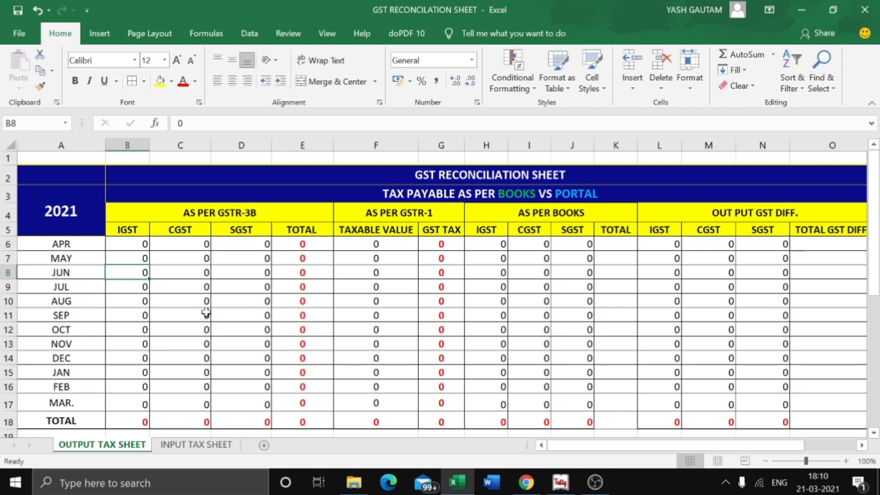
key("alt+Tab")
- Go back to the returns dashboard and search returns for the June period
key("Tab")
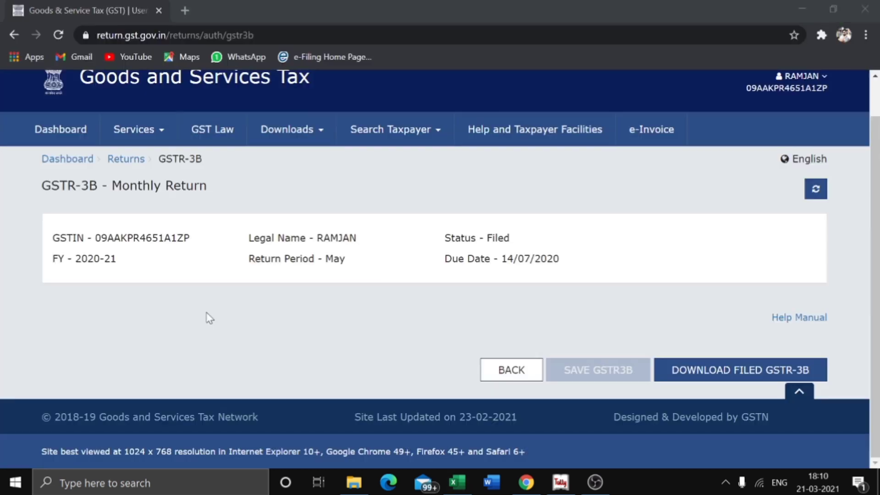
left_click(506, 371)
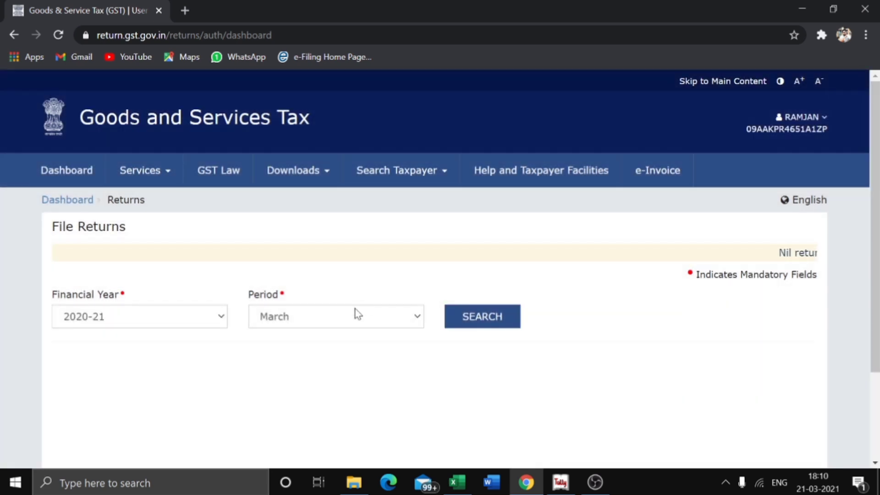
left_click(356, 312)
key("Escape")
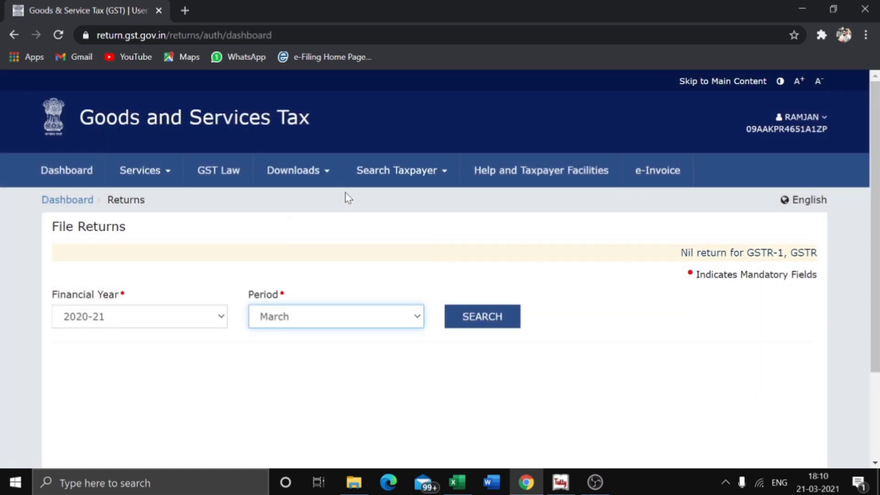
key("j")
left_click(479, 321)
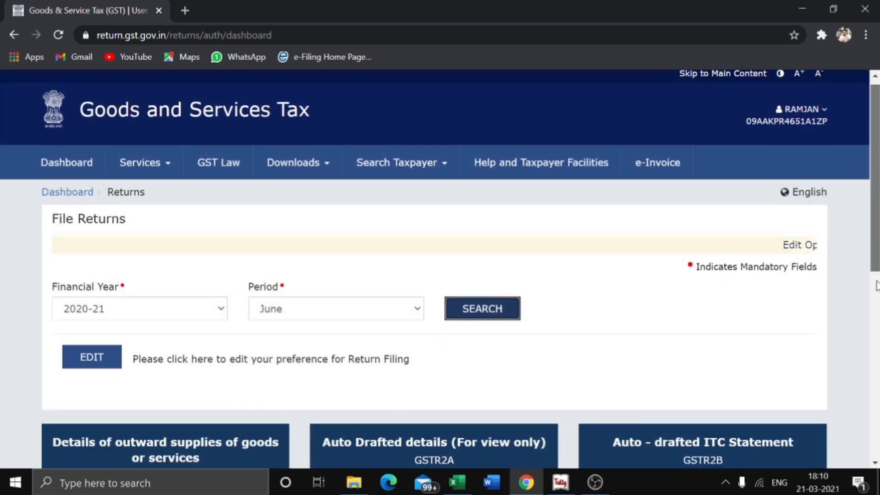
- View the filed June GSTR-1, scroll its empty invoice tiles, then return to Excel
left_click_drag(876, 203, 878, 340)
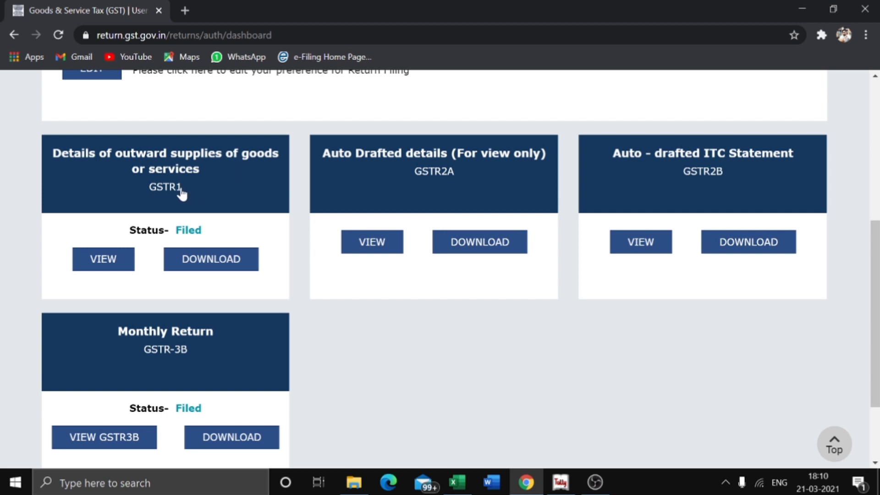
left_click(181, 194)
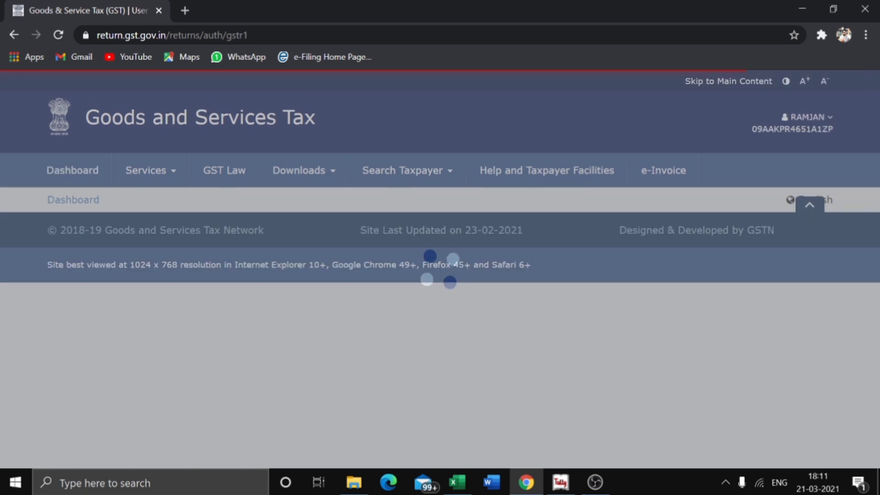
scroll(440, 263, "down", 10)
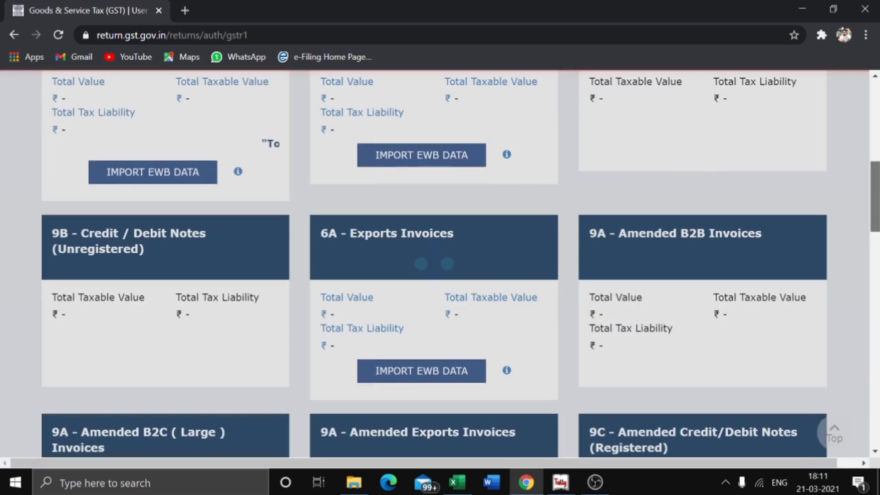
scroll(440, 264, "up", 5)
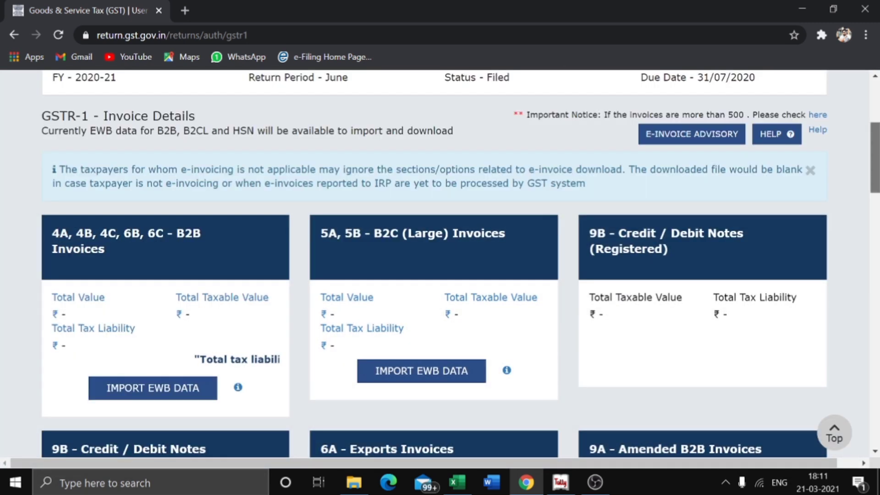
scroll(168, 374, "down", 1)
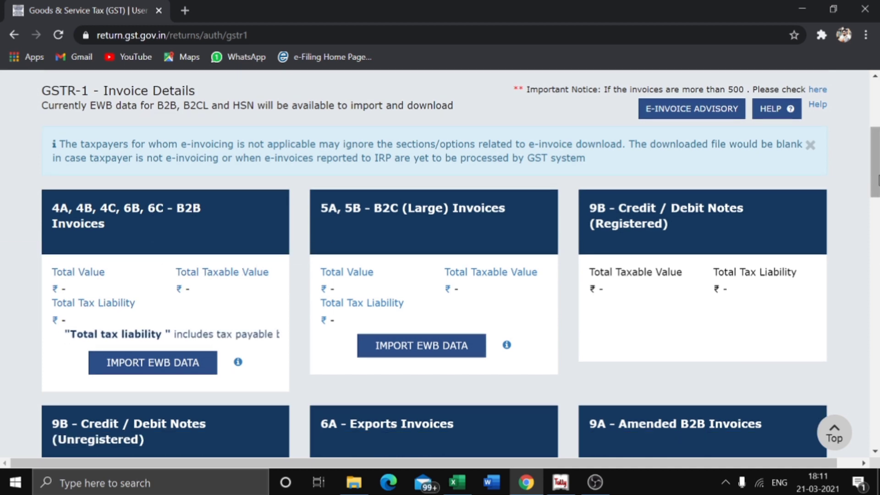
mouse_move(875, 186)
left_mouse_down()
mouse_move(878, 368)
mouse_move(877, 170)
left_mouse_up()
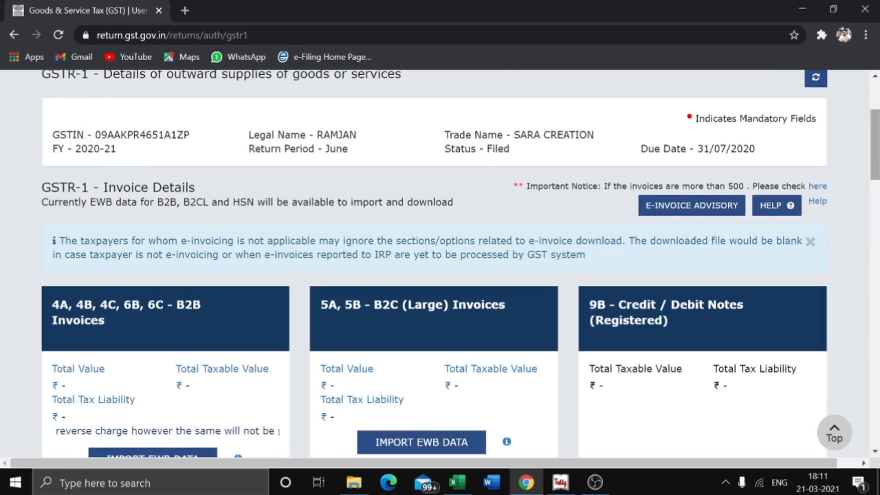
left_click(457, 482)
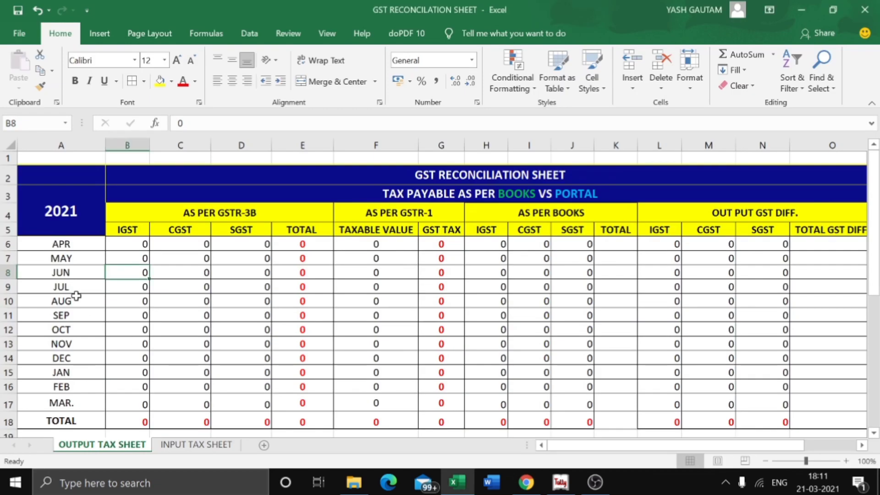
- Select June's cell A8 on the reconciliation sheet
left_click(60, 243)
left_click(65, 256)
left_click(71, 271)
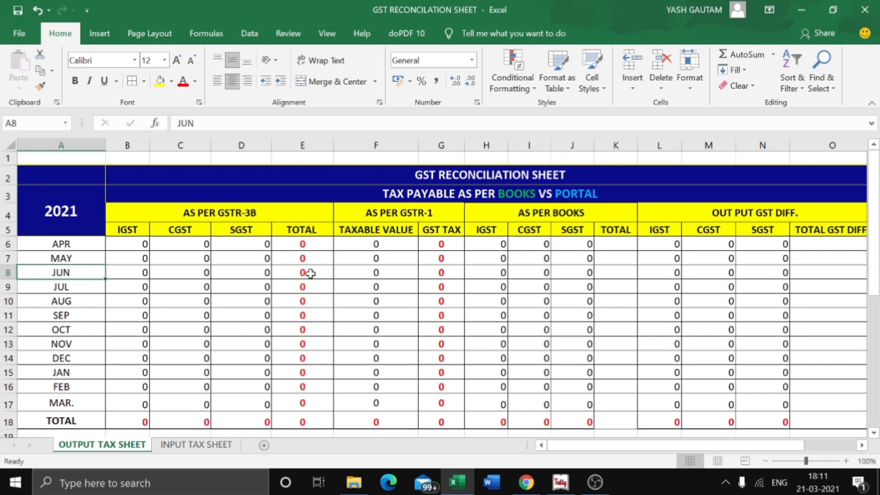
- Set Tally's Duties & Taxes summary period to 1-6-2020 through 30-6-2020
key("alt+Tab")
key("alt+Tab")
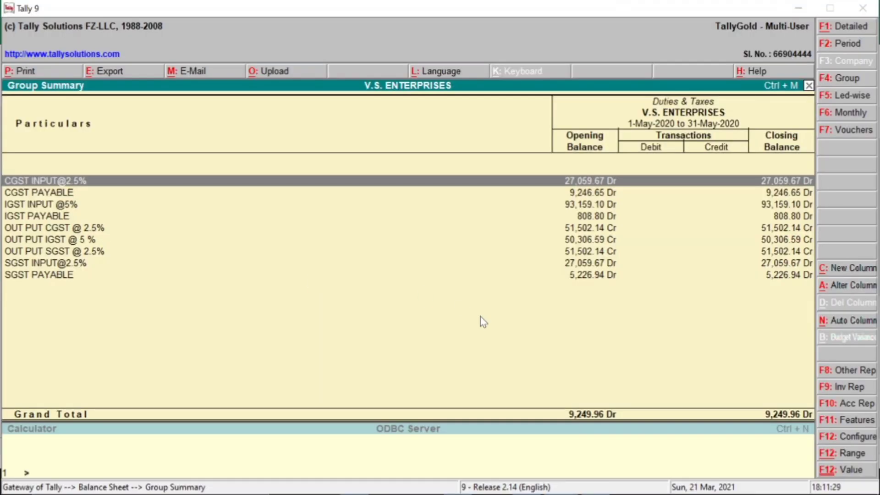
key("F2")
type("1.6")
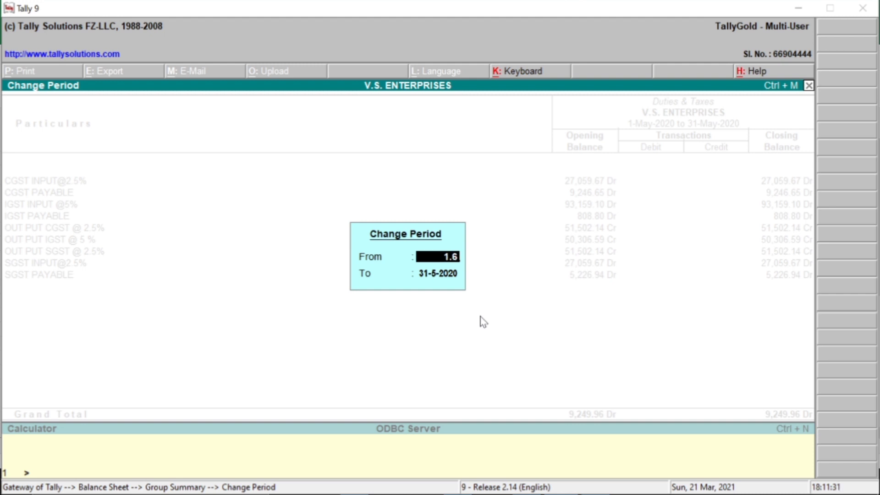
type("3")
key("BackSpace")
type(".2020")
key("Return")
type("30")
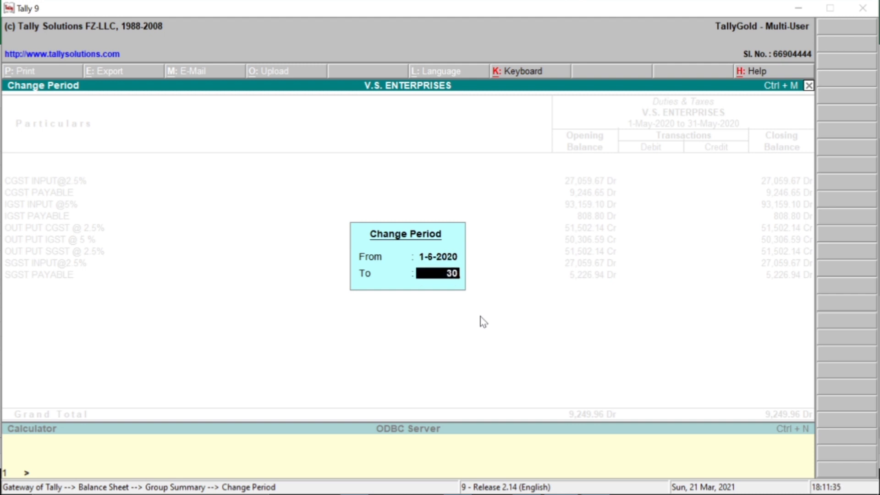
type(".6.20")
key("Return")
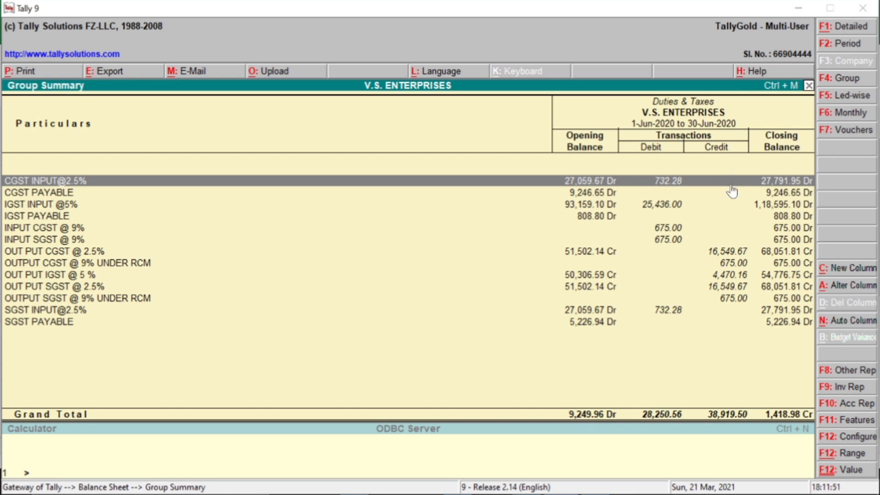
- Compare the June Tally summary against the Excel sheet, then bring up the GST Portal
key("alt+Tab")
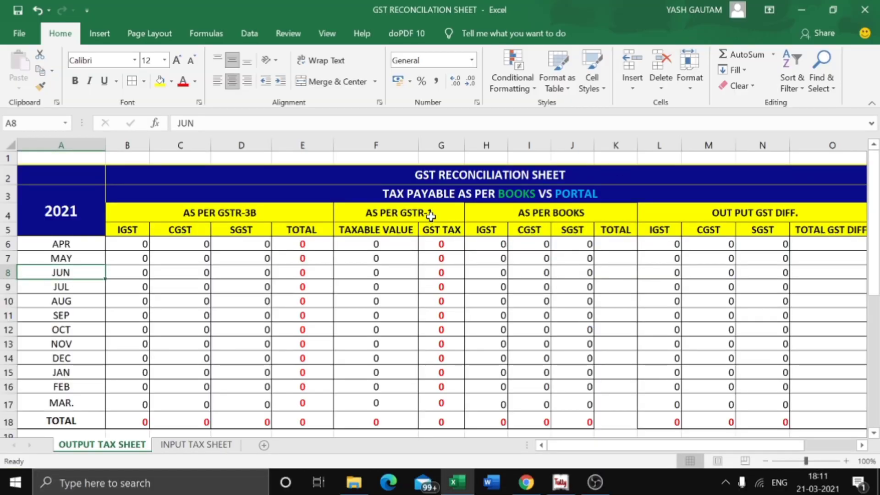
key("alt+Tab")
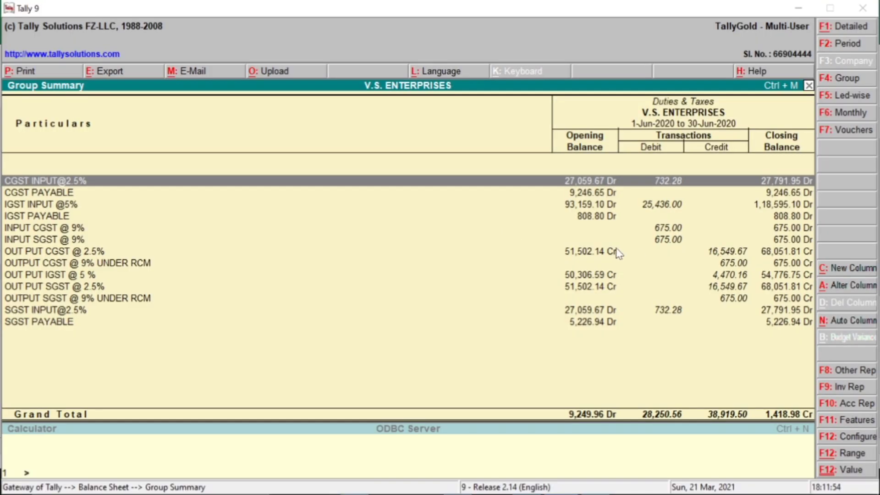
key("alt+Tab")
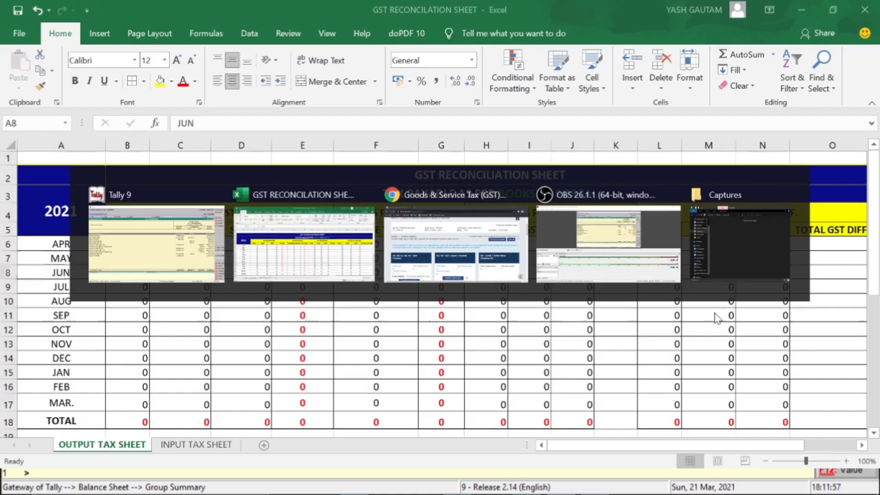
key("alt+Tab")
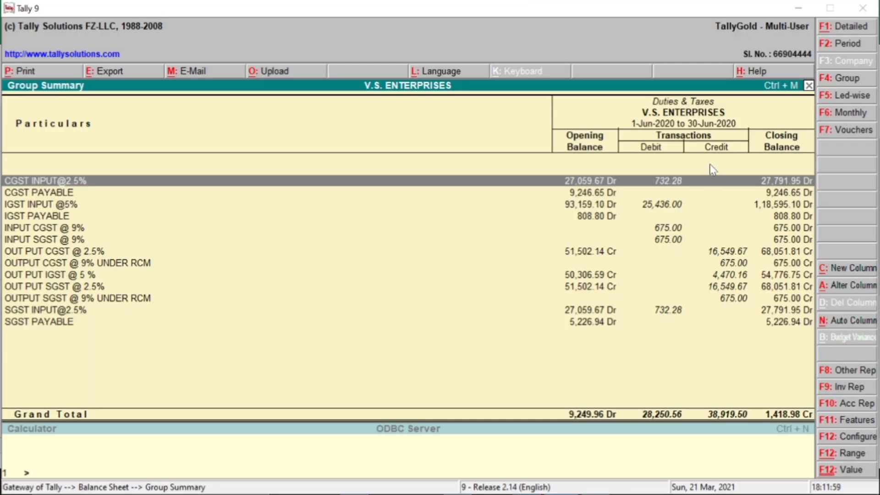
key("alt+Tab")
key("alt+Tab")
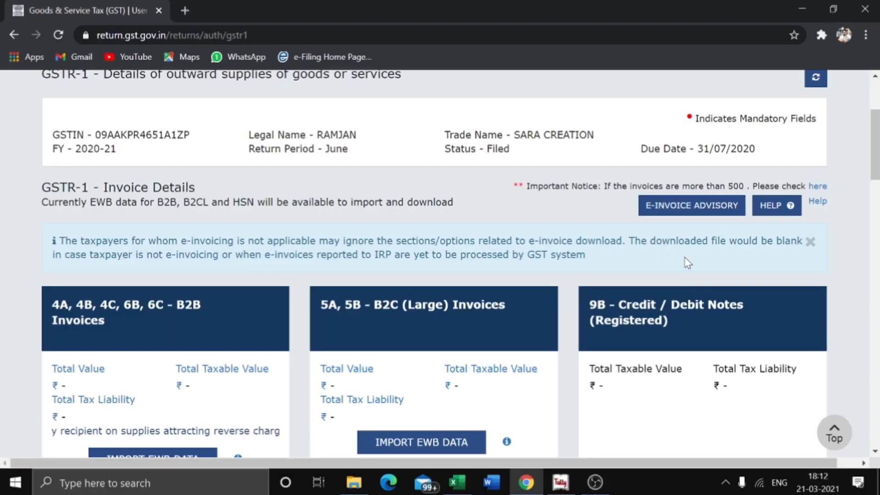
- Scroll through the GSTR-3B summary and go back to the returns dashboard
scroll(434, 264, "down", 3)
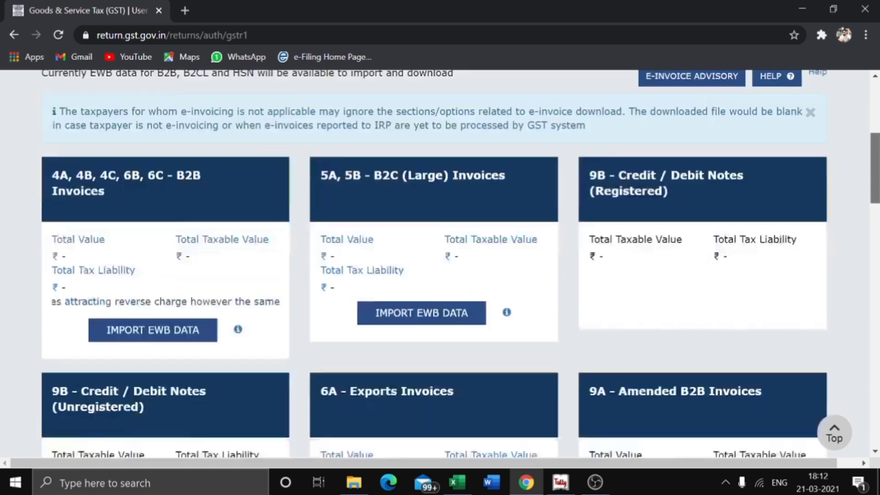
scroll(435, 263, "down", 3)
scroll(434, 263, "up", 3)
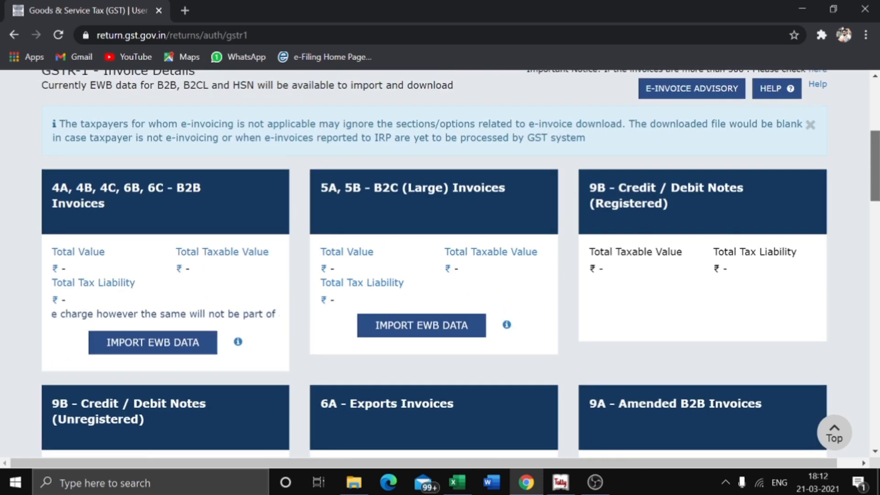
scroll(434, 264, "down", 3)
scroll(435, 263, "down", 2)
scroll(434, 263, "down", 10)
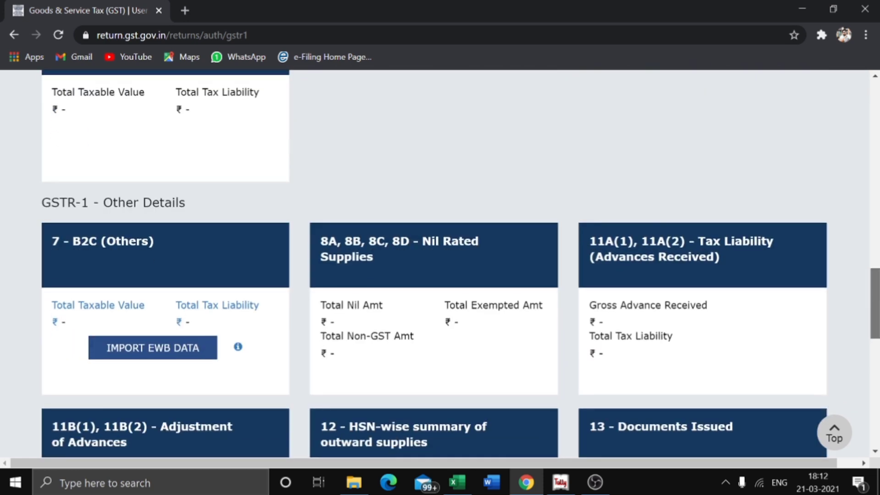
scroll(434, 263, "down", 8)
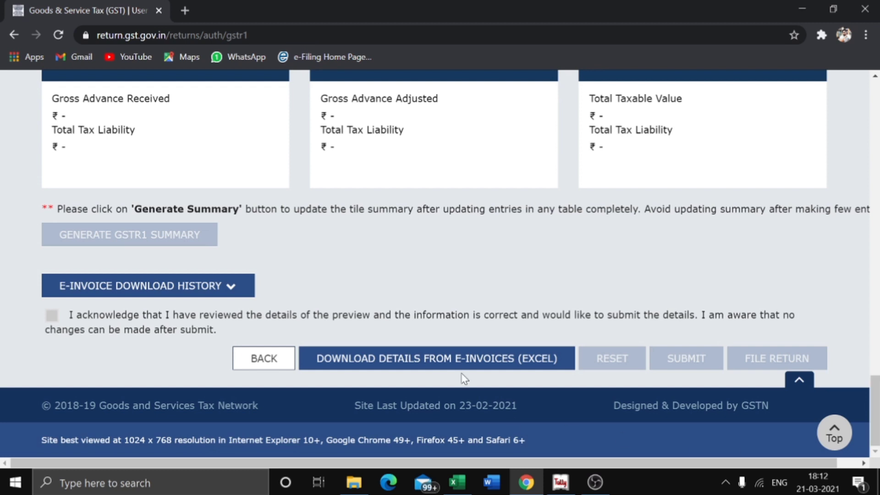
left_click(263, 362)
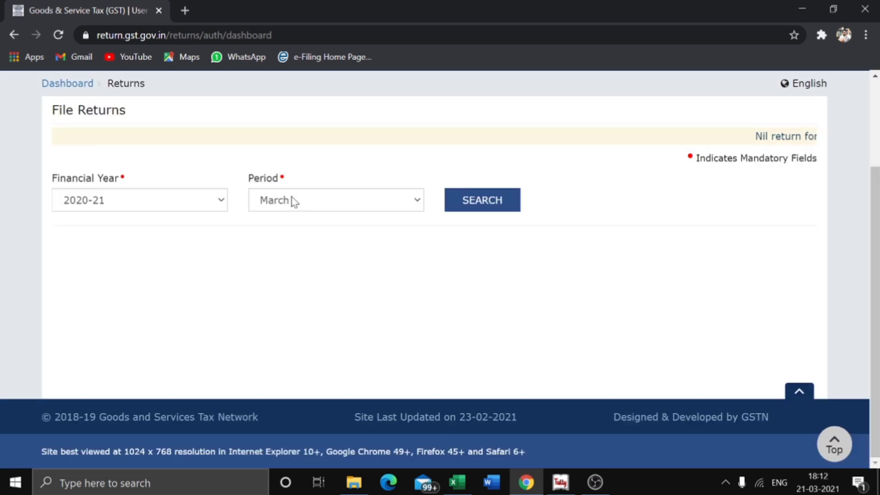
- Open the filed June GSTR-3B and read its 3.1 outward tax: IGST 4,470, CGST/SGST 17,225
left_click(293, 202)
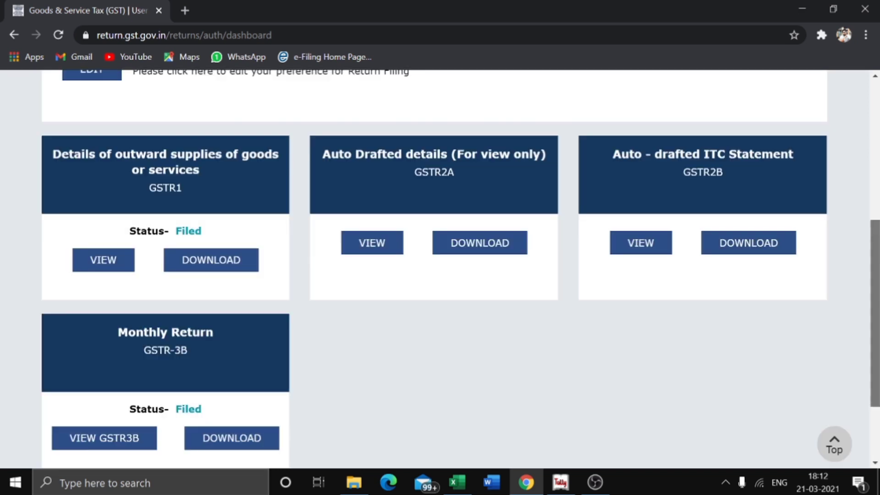
scroll(197, 297, "down", 2)
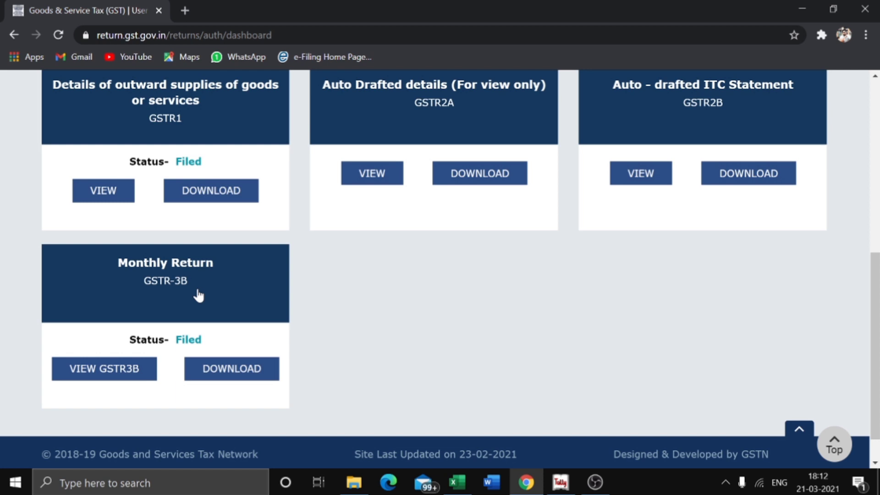
left_click(198, 296)
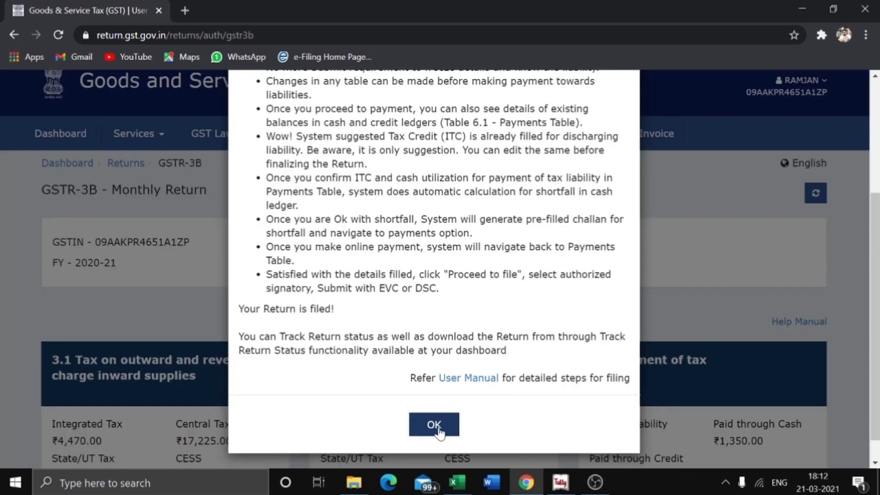
left_click(439, 432)
scroll(413, 367, "down", 3)
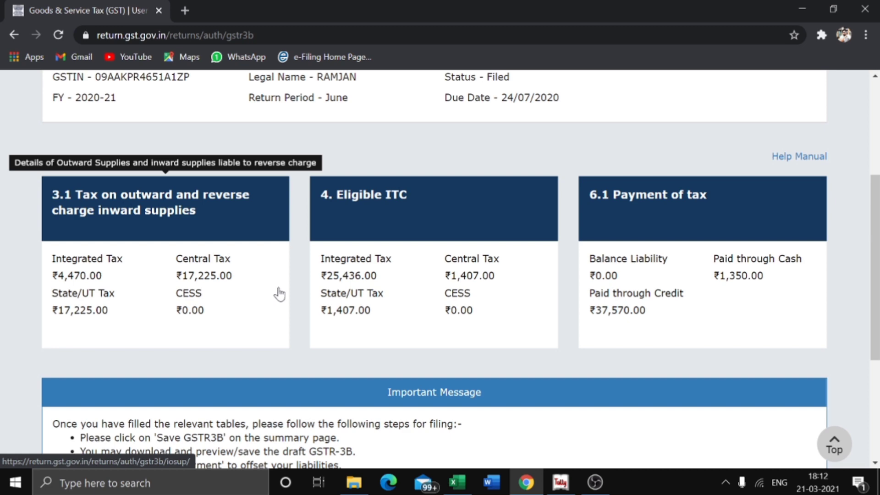
- Cycle through open windows to bring the GST Reconciliation Sheet workbook to the front
key("alt+Tab")
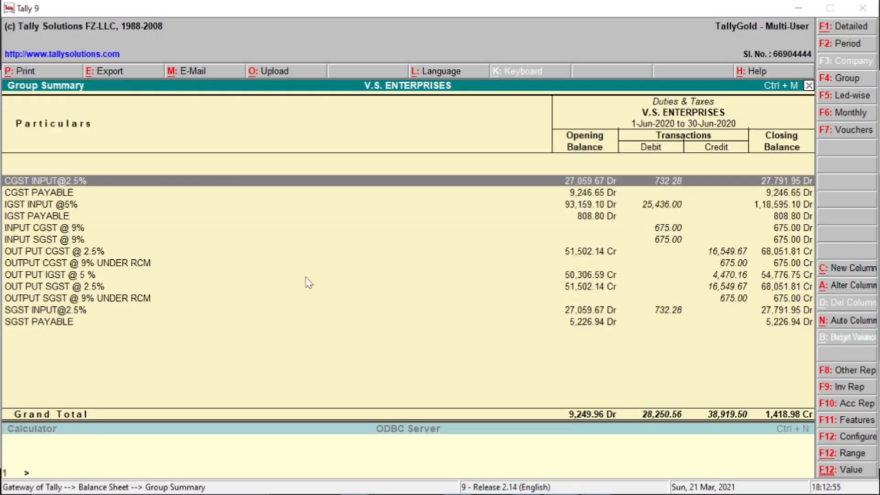
key("alt+Tab")
key("alt+Tab")
key("alt+Tab")
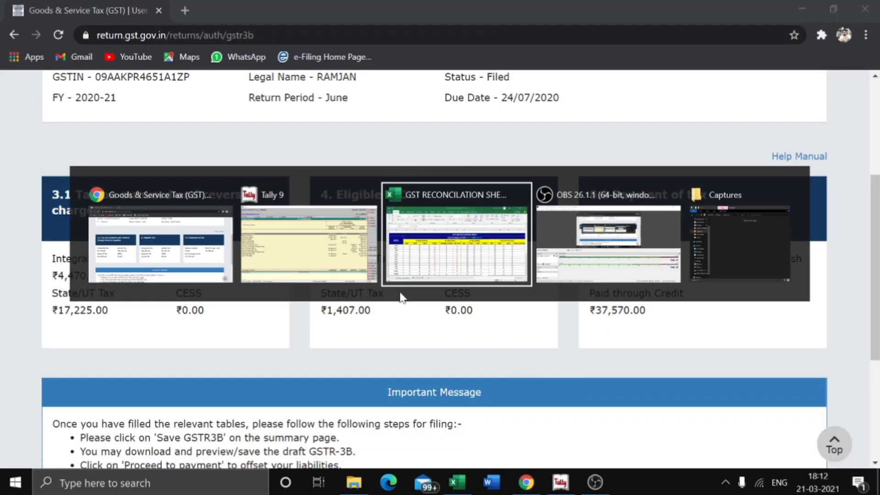
key("alt+Tab")
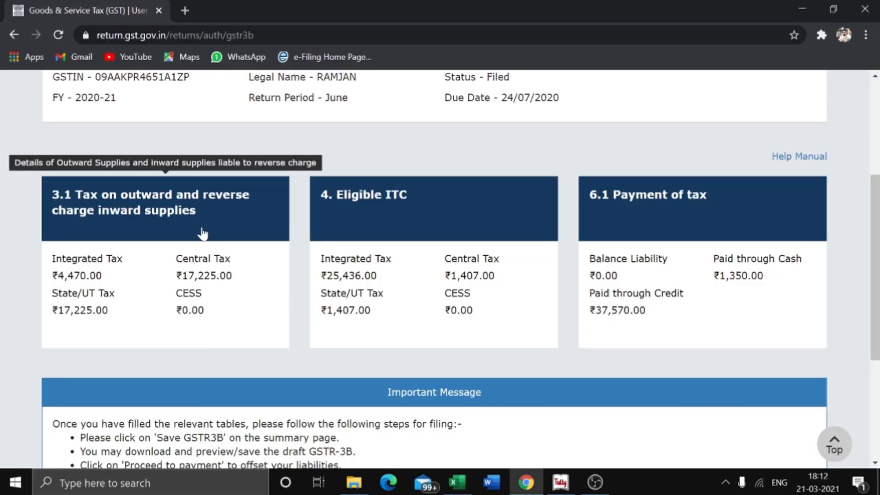
key("alt+Tab")
left_click(378, 244)
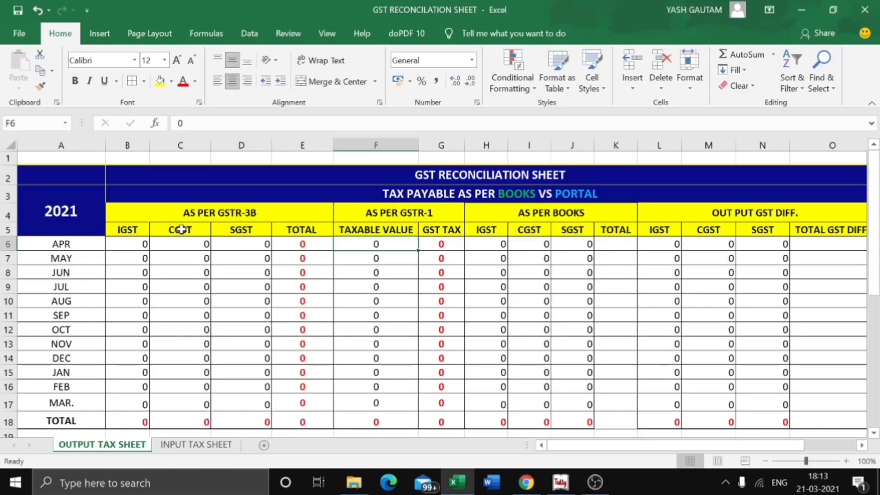
- Enter the portal's June Integrated Tax of 4470 in cell B8 under AS PER GSTR-3B
key("alt+Tab")
key("alt+Tab")
left_click(143, 245)
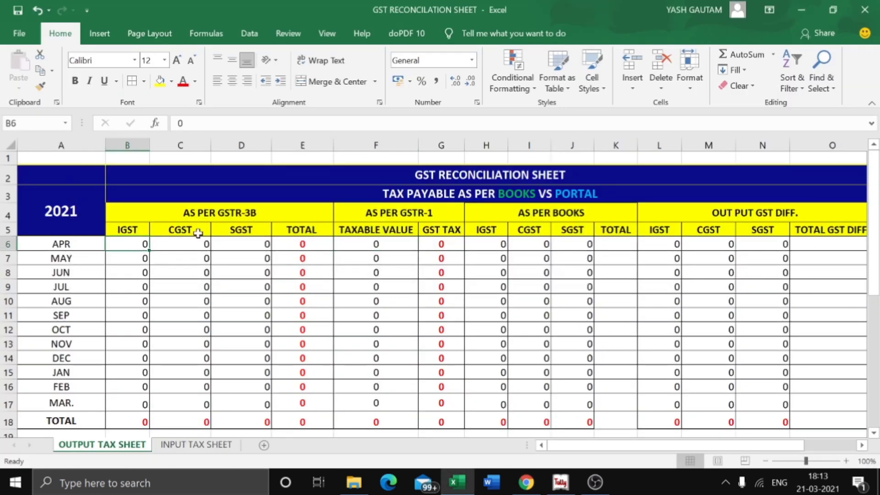
left_click(225, 212)
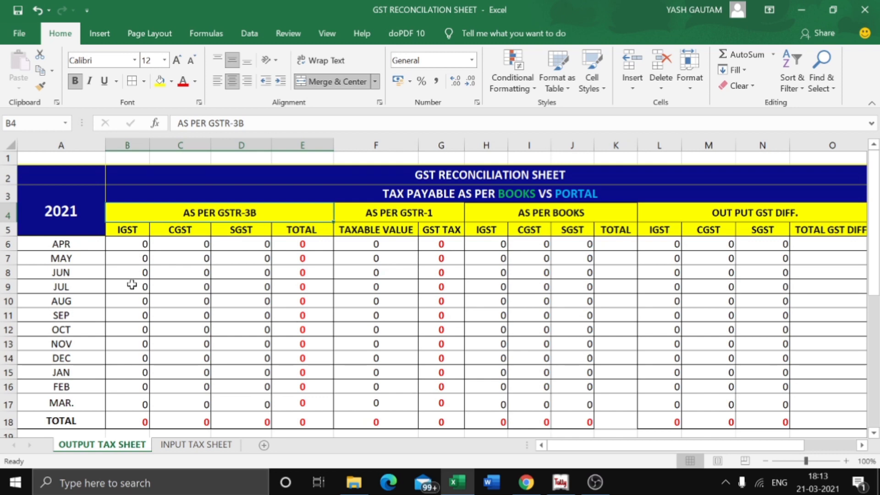
key("alt+Tab")
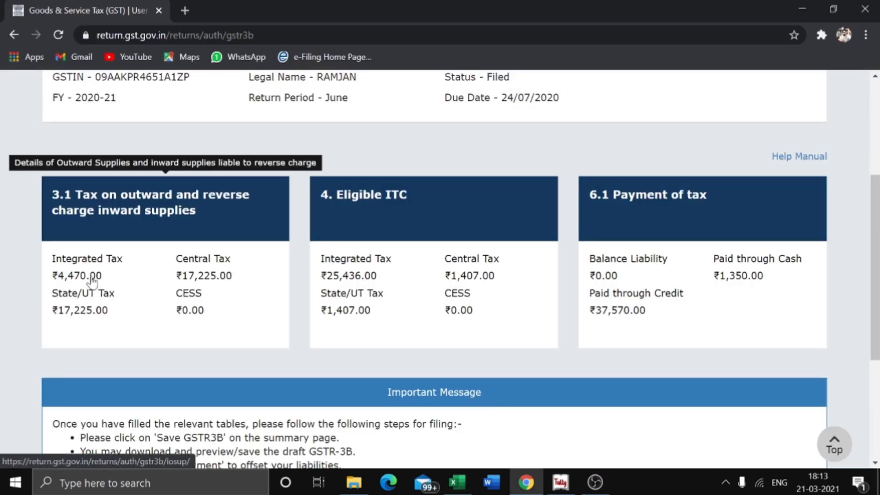
key("alt+Tab")
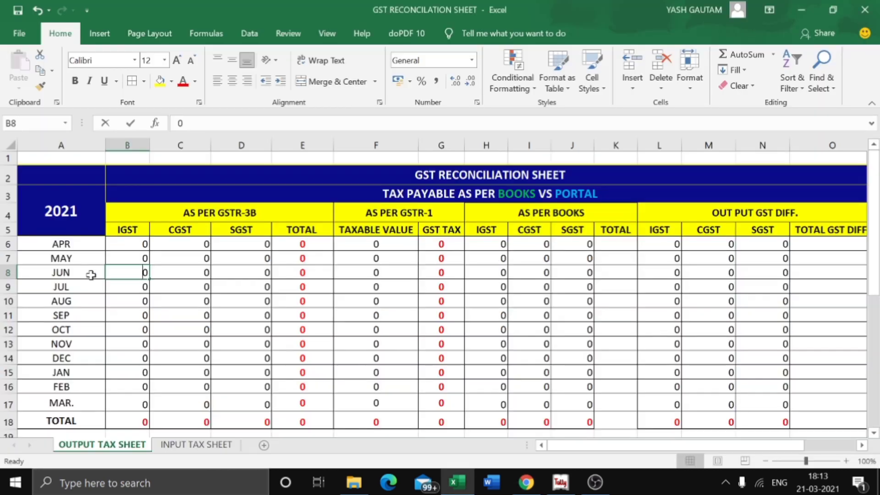
type("4470")
key("ctrl+Return")
- Enter 17225 as June CGST in C8 and 17225 as SGST in D8, reaching the TOTAL cell
key("alt+Tab")
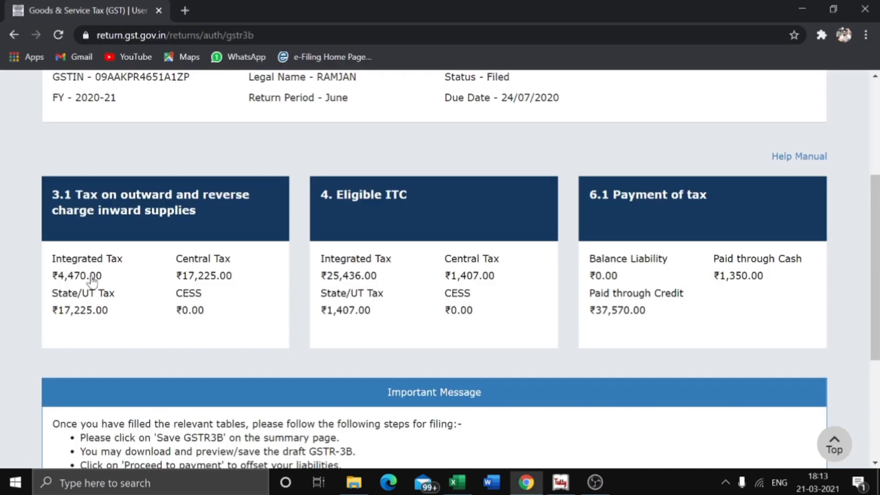
key("alt+Tab")
key("Right")
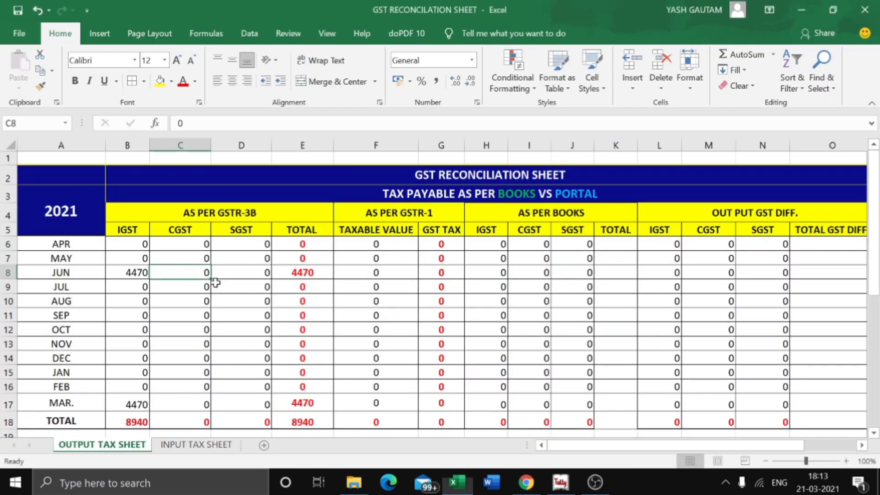
type("17,225")
key("ctrl+Return")
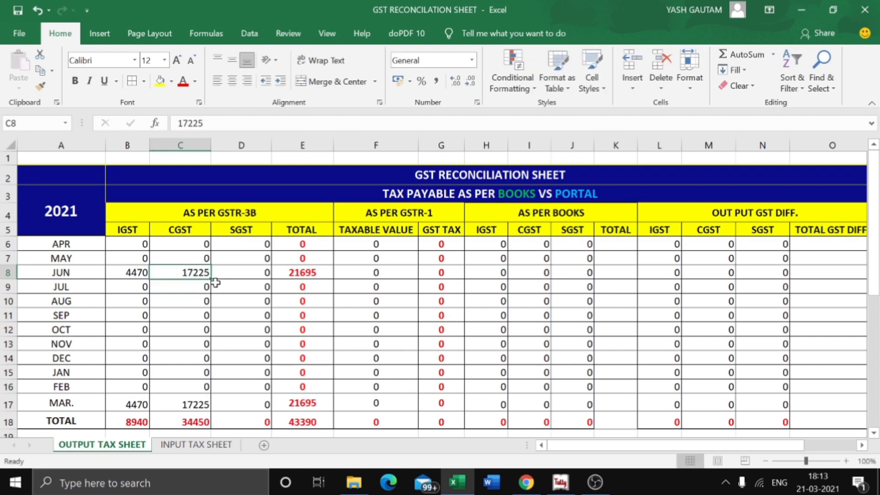
key("alt+Tab")
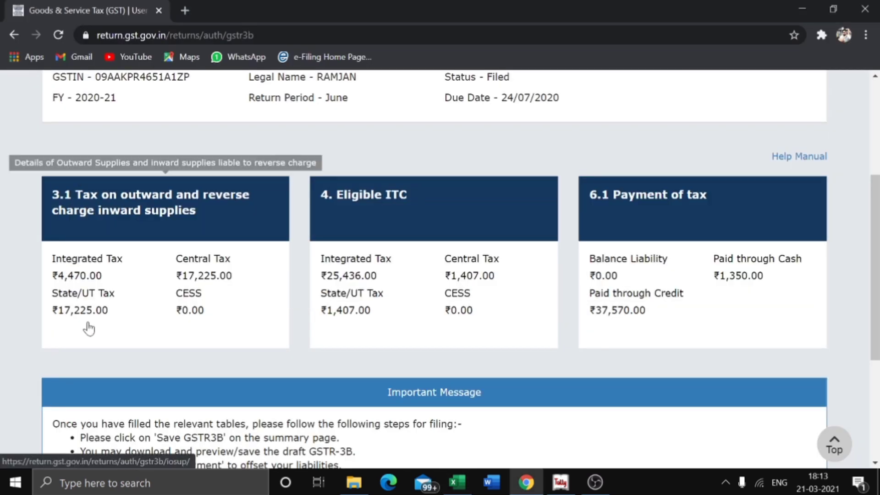
key("alt+Tab")
type("1722")
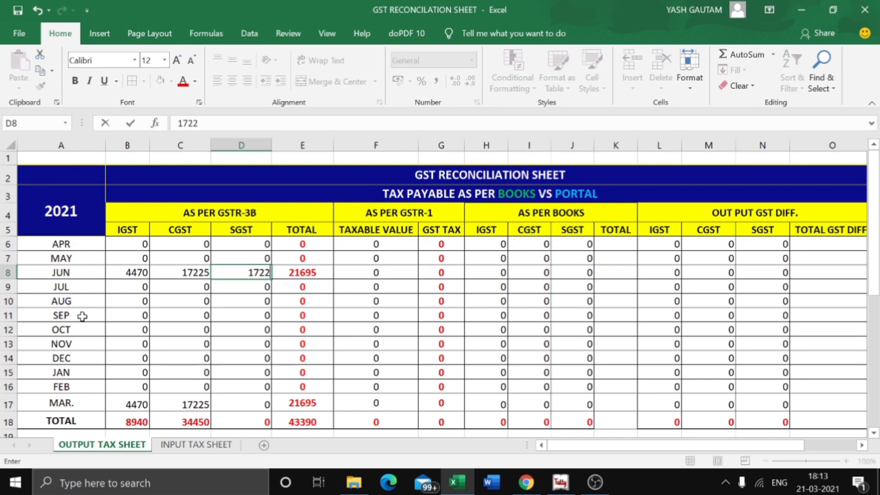
type("5")
key("Return")
key("Up")
key("Right")
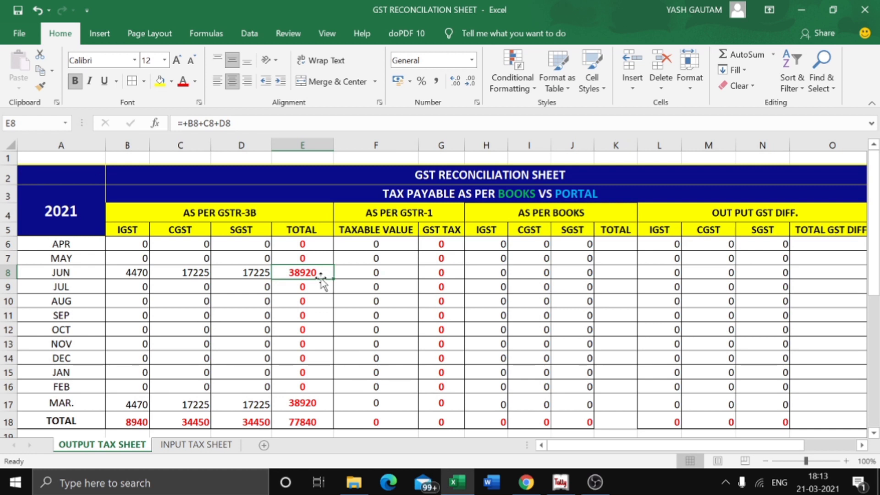
- Clear the existing GSTR-3B totals in E6:E8
key("Delete")
key("Up")
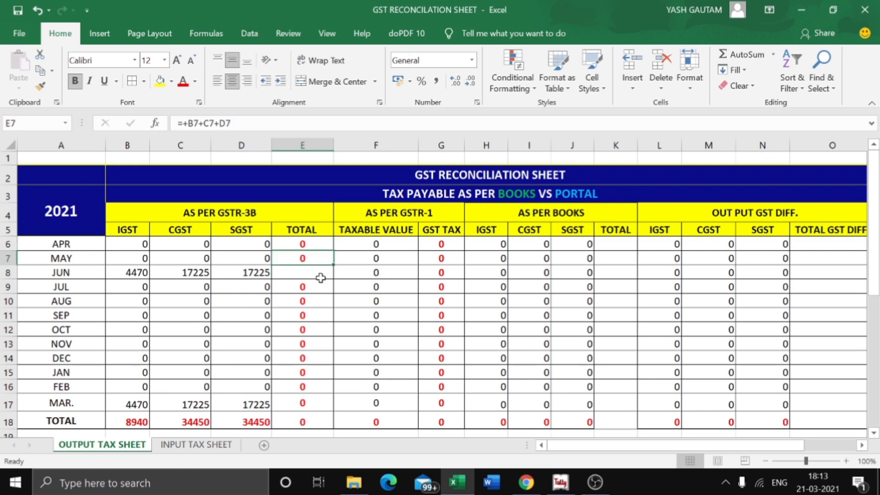
key("Up")
key("Delete")
key("Down")
key("Delete")
key("Up")
- Enter the formula =B6+C6+D6 as the April total in E6
type("=")
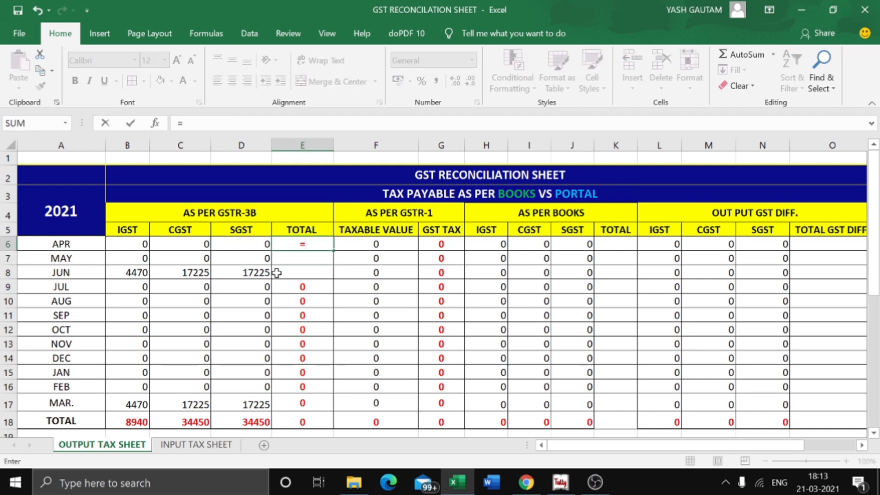
left_click(138, 243)
type("+")
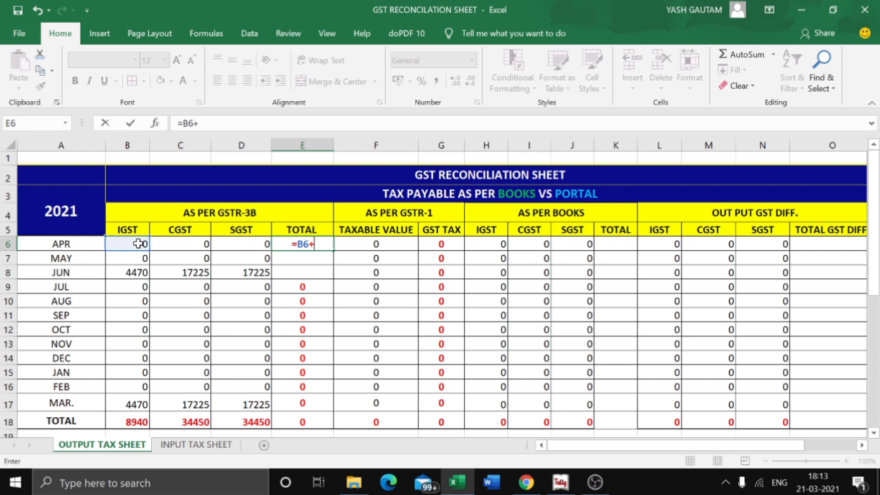
left_click(195, 246)
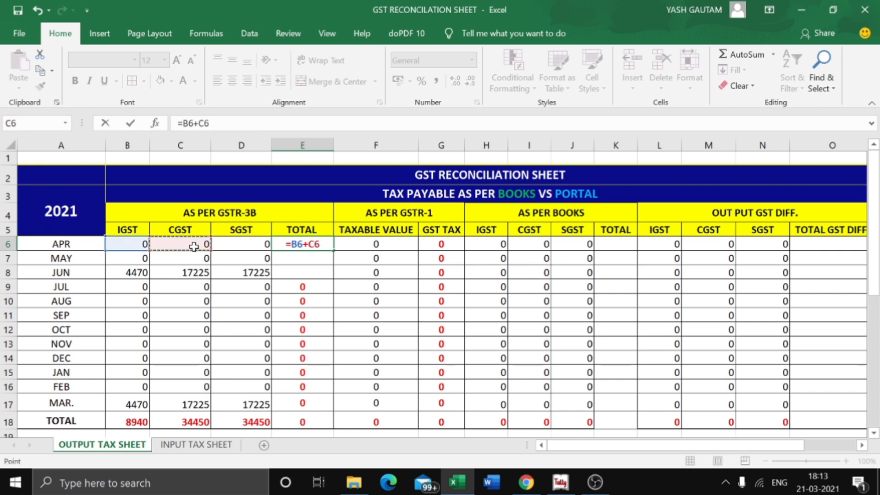
type("+")
left_click(250, 247)
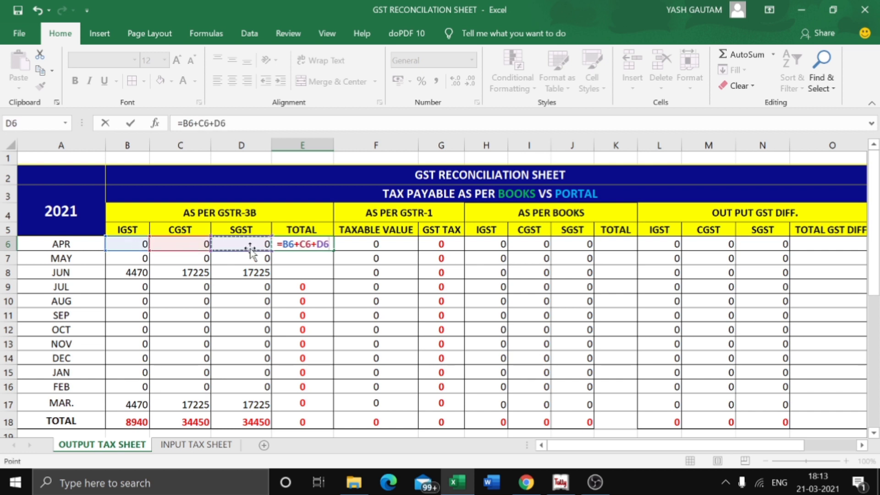
key("Return")
key("Up")
- Copy the E6 formula down E7:E17, giving June 38920 and a 77840 grand total
key("ctrl+c")
key("Down")
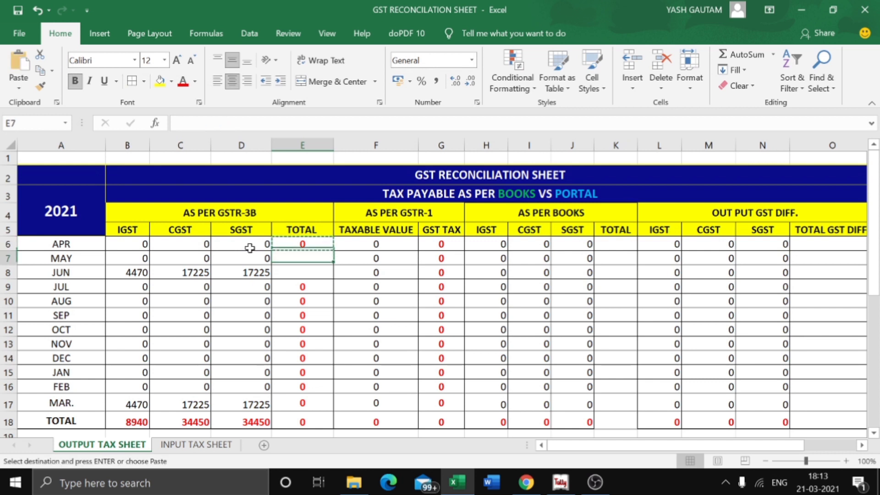
key("shift+Down")
key("shift+Down")
key("shift+Down")
key("shift+Down")
key("shift+Down")
key("shift+Down")
key("shift+Down")
key("shift+Down")
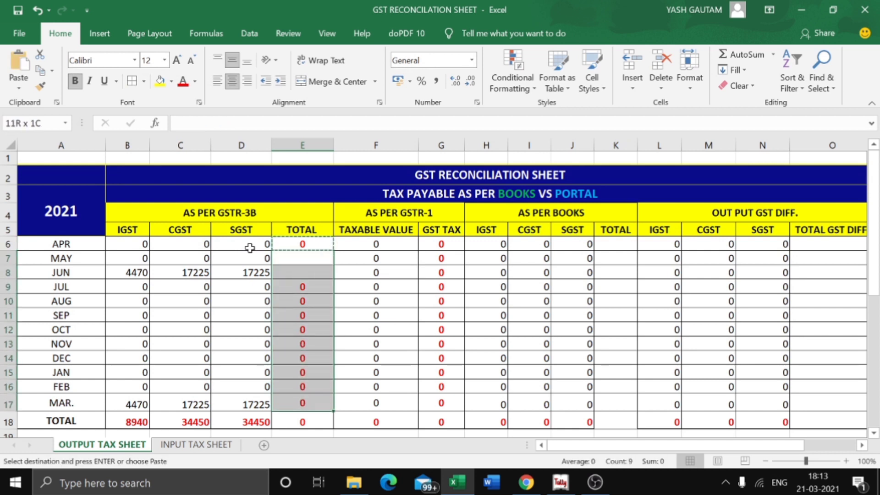
key("shift+Down")
key("ctrl+v")
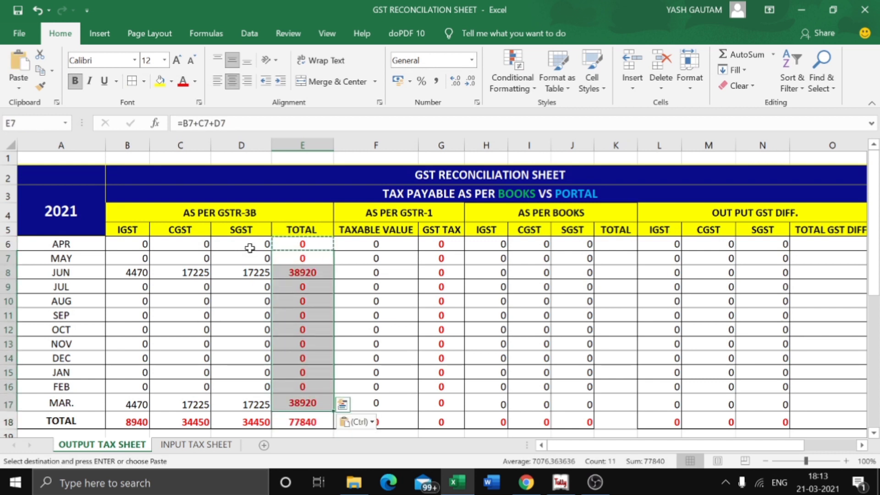
key("Escape")
key("Down")
key("Down")
key("Up")
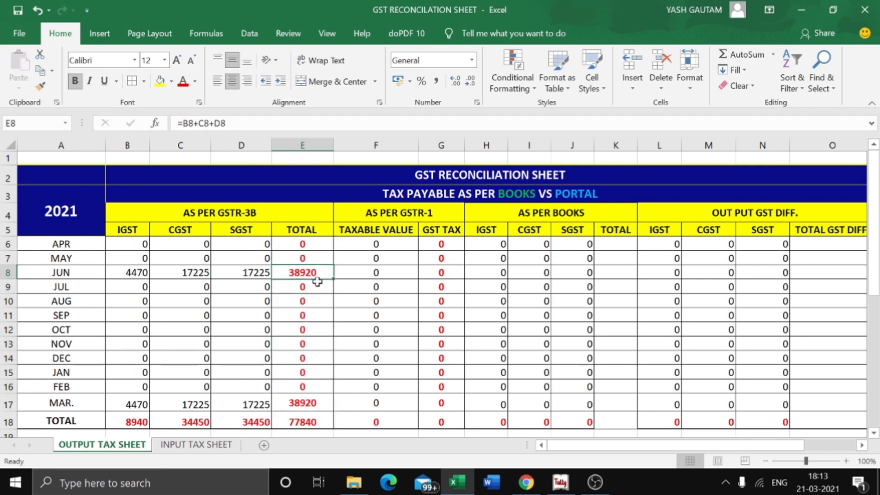
key("alt+Tab")
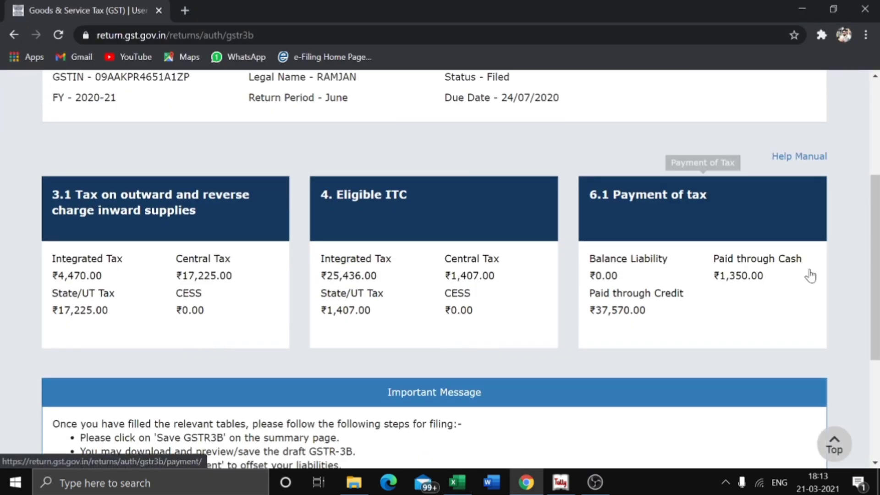
- Scroll to the bottom of the June GSTR-3B summary and go BACK to File Returns
left_click_drag(876, 280, 876, 387)
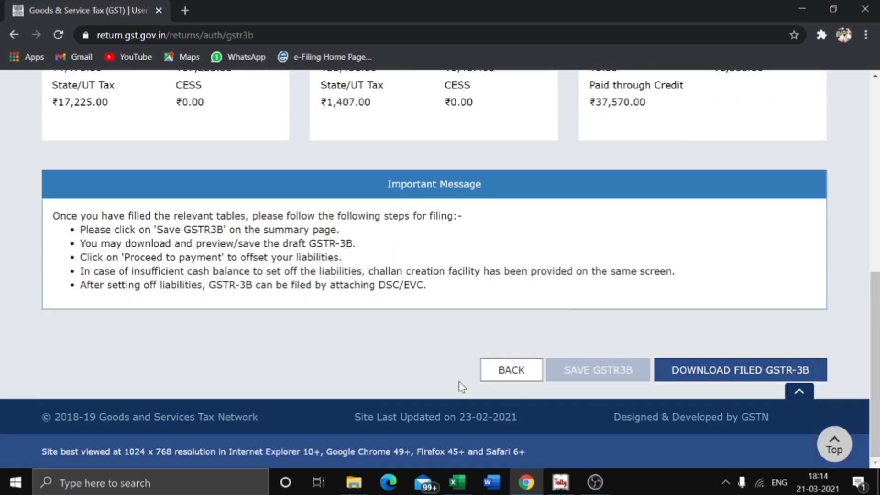
left_click(488, 372)
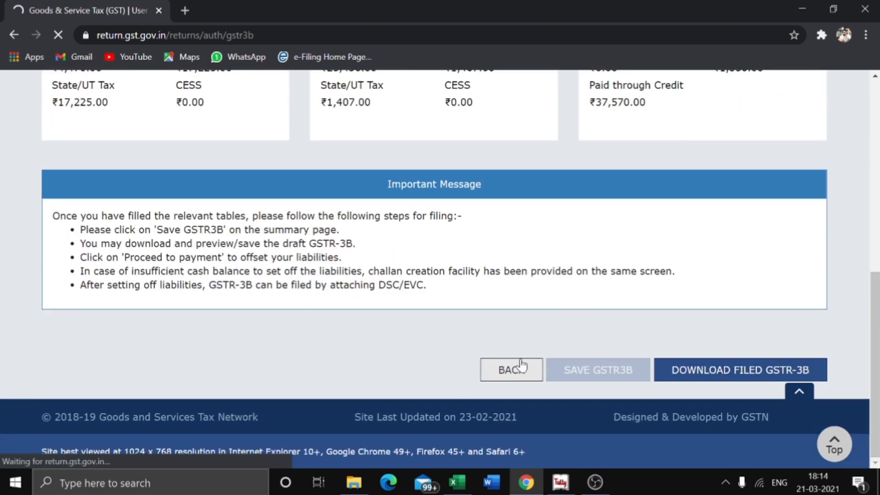
key("alt+Tab")
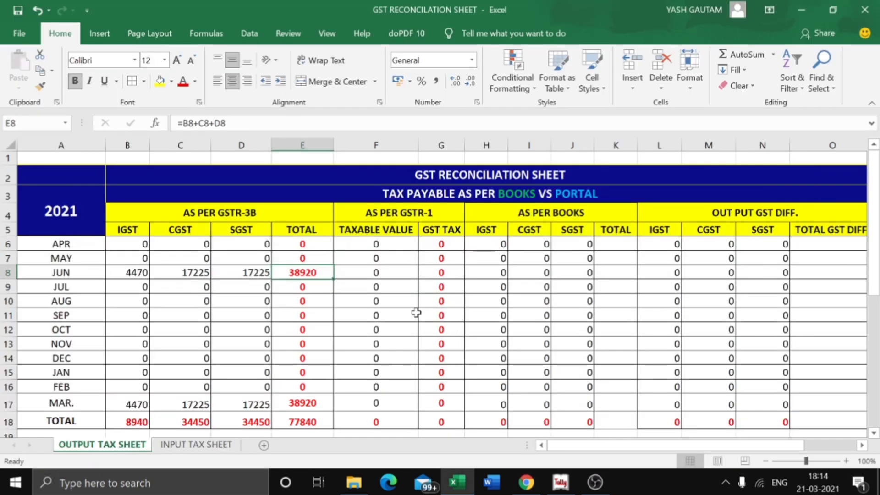
key("alt+Tab")
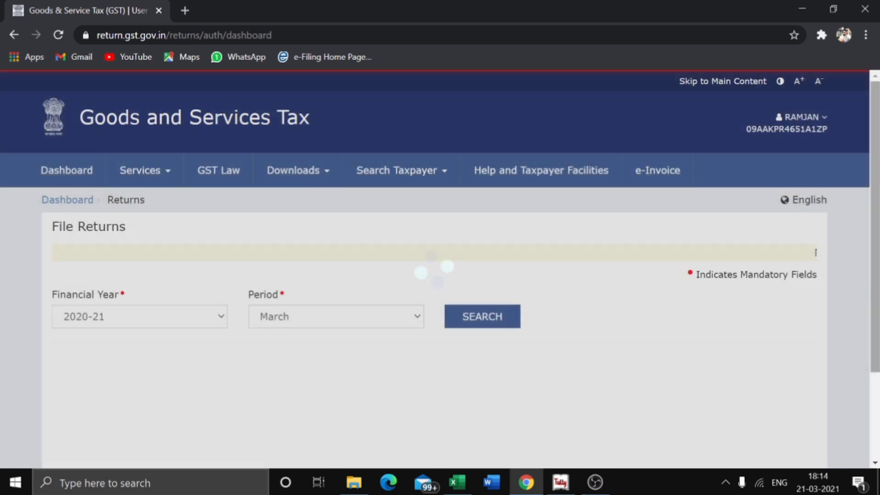
- Set the return period to June and search the filed returns
scroll(863, 220, "down", 1)
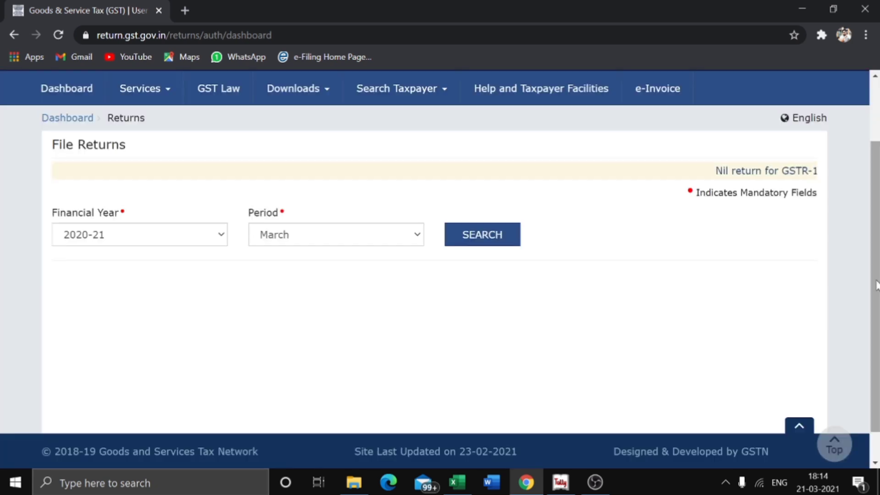
left_click(290, 236)
left_click(292, 278)
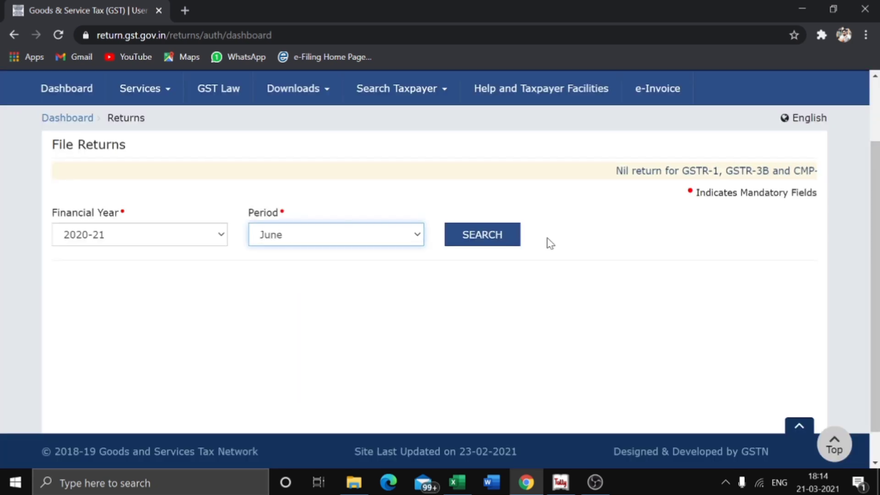
left_click(501, 232)
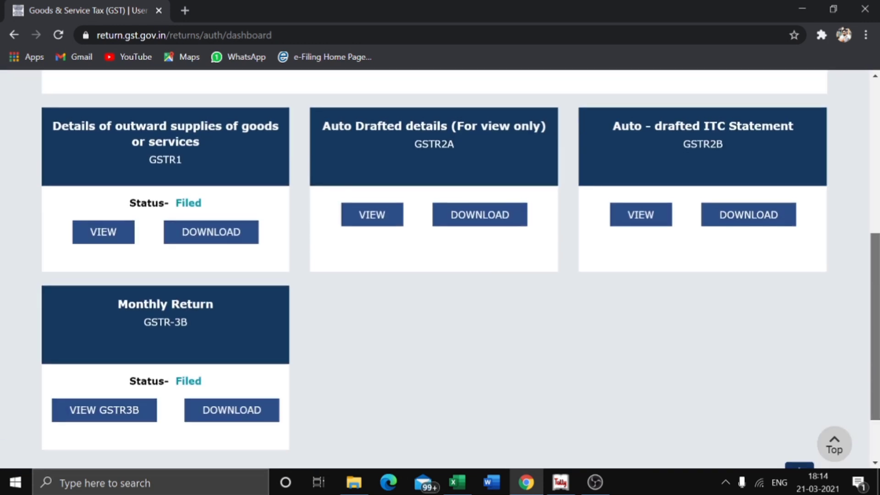
- View the June GSTR-1 details, scroll to the bottom, and go BACK to the dashboard
left_click(179, 161)
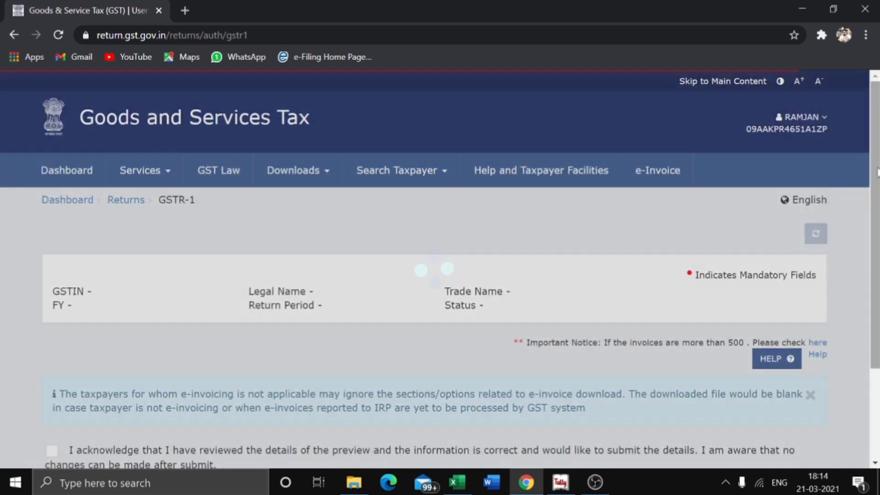
scroll(440, 270, "down", 3)
scroll(421, 270, "down", 4)
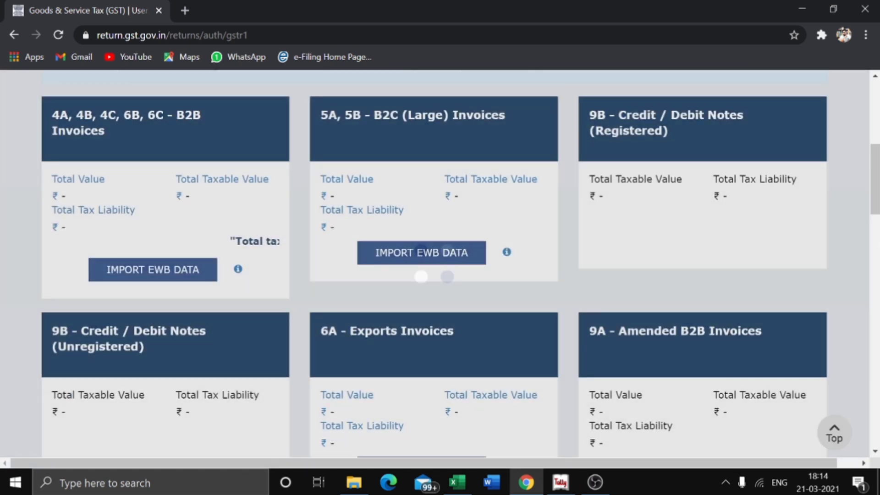
scroll(421, 271, "down", 2)
scroll(439, 263, "down", 2)
scroll(440, 263, "down", 2)
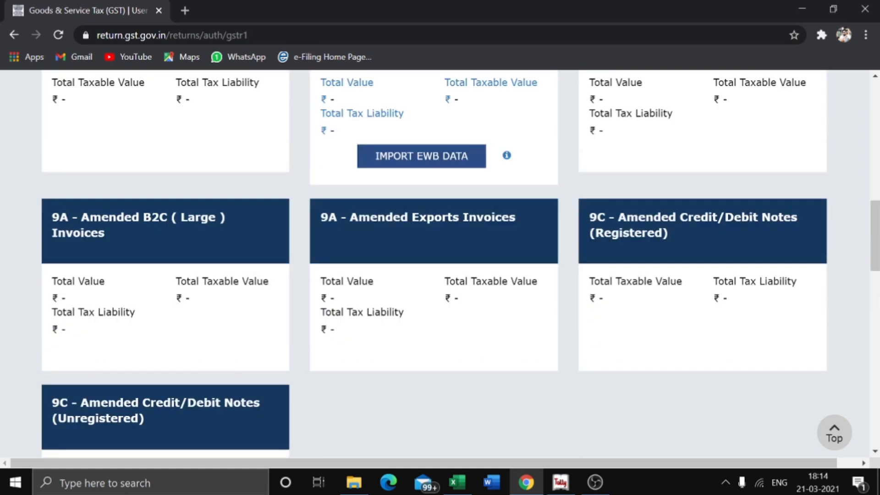
scroll(439, 263, "down", 2)
scroll(440, 263, "down", 5)
scroll(558, 409, "down", 7)
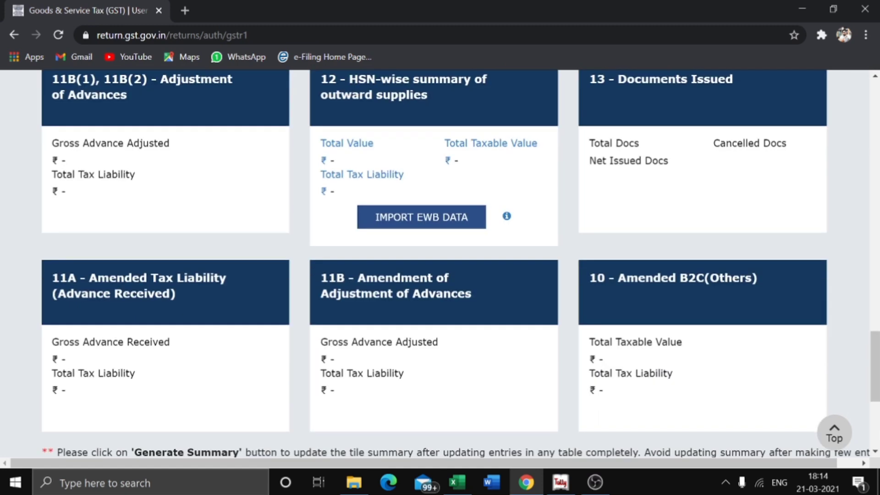
scroll(558, 409, "down", 2)
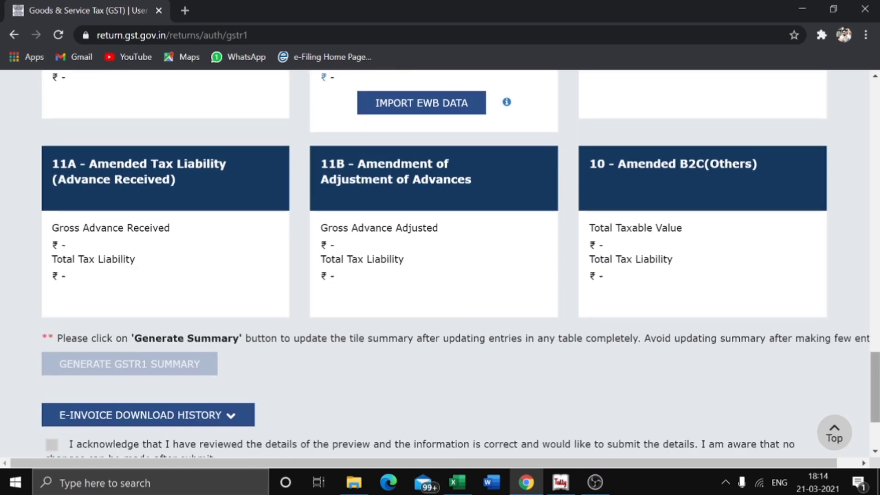
scroll(679, 365, "down", 3)
left_click(272, 358)
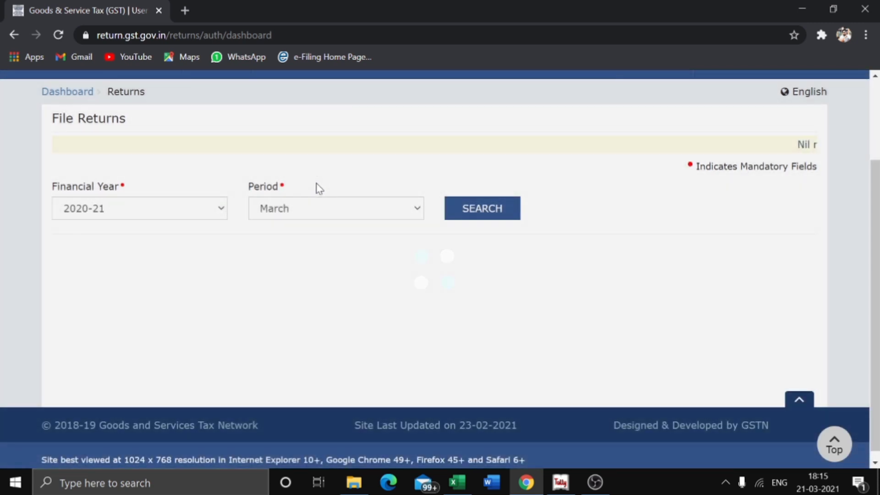
- Search the GST Portal for returns filed for the June period
left_click(302, 210)
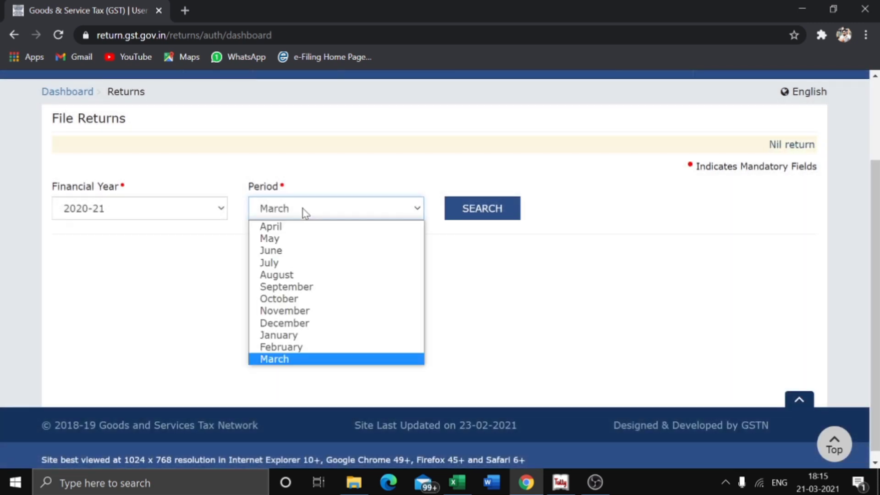
left_click(308, 250)
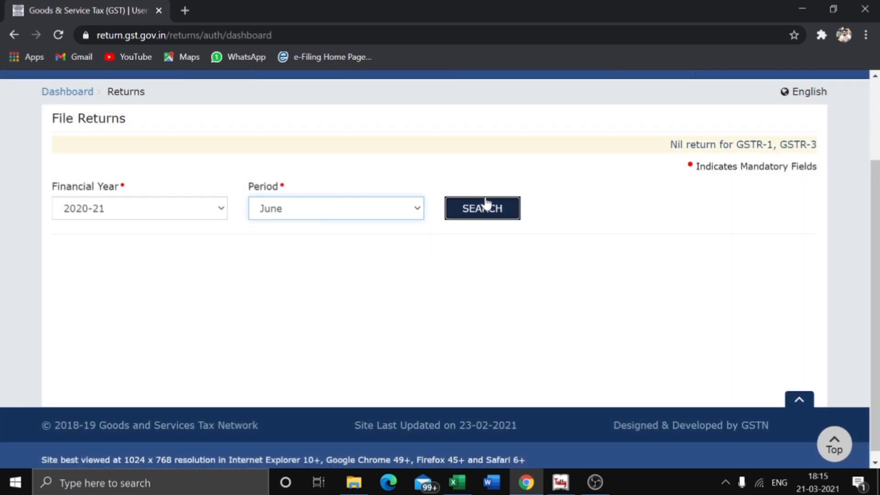
left_click(485, 200)
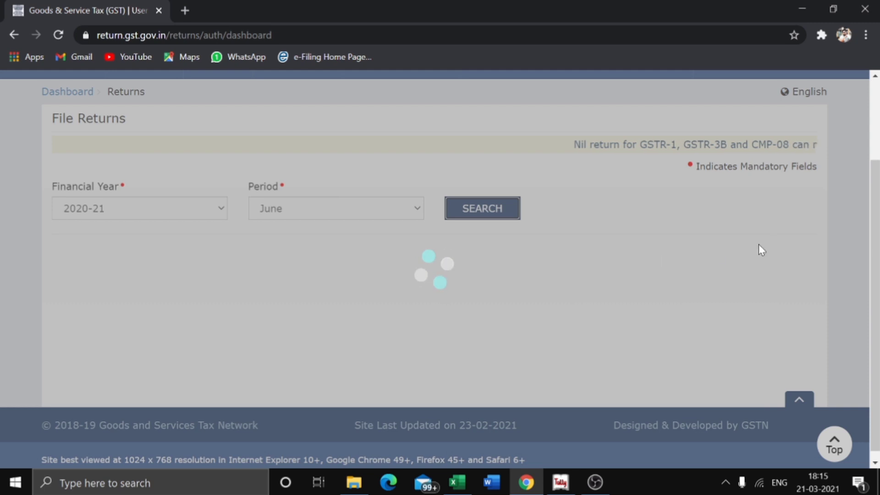
scroll(757, 245, "down", 3)
scroll(440, 269, "down", 3)
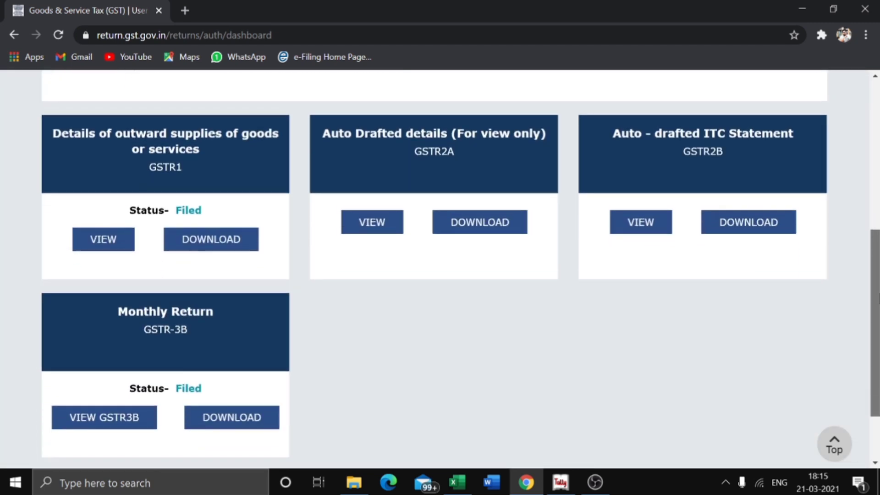
- View June's filed GSTR-3B, dismiss its information notice, and return to the workbook
left_click(183, 269)
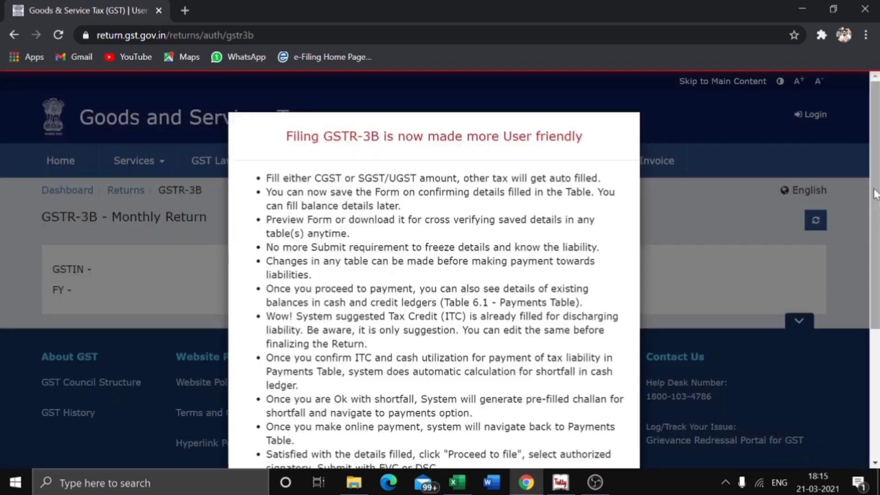
scroll(439, 426, "down", 4)
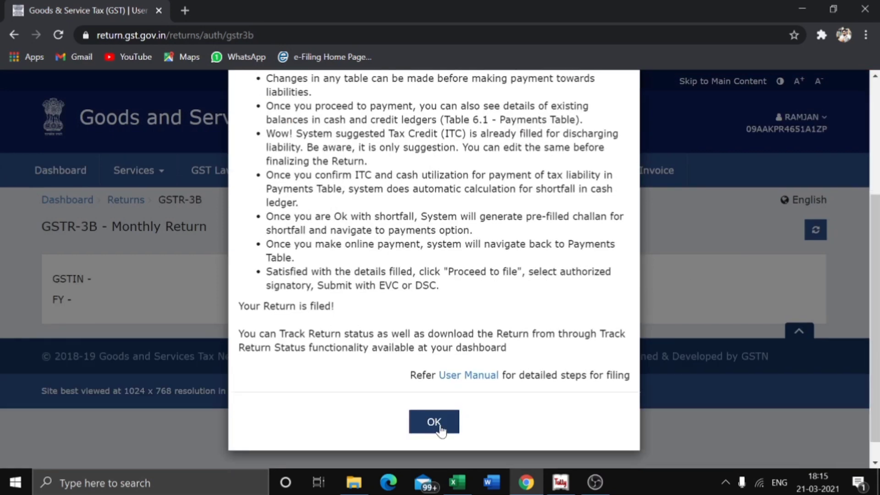
left_click(434, 421)
scroll(788, 247, "down", 2)
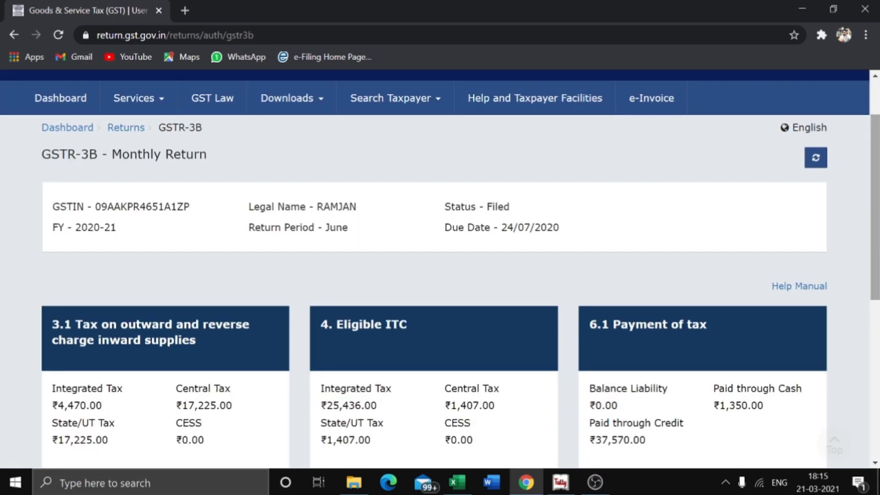
key("alt+Tab")
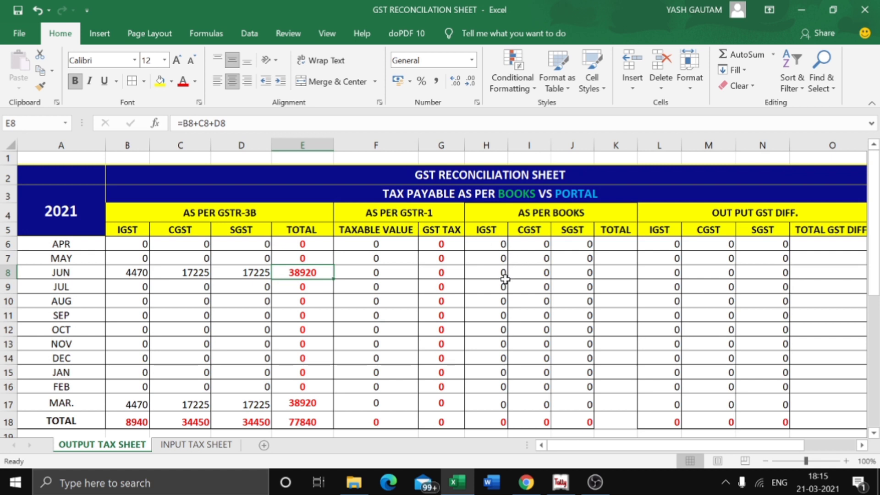
- Remove the input and SGST payable ledger rows from Tally's June Duties & Taxes summary
left_click(484, 272)
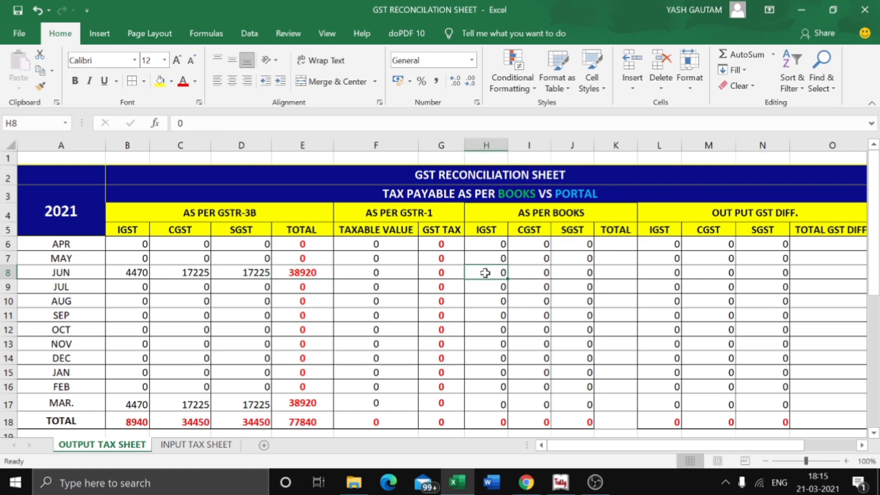
key("alt+Tab")
left_click(485, 277)
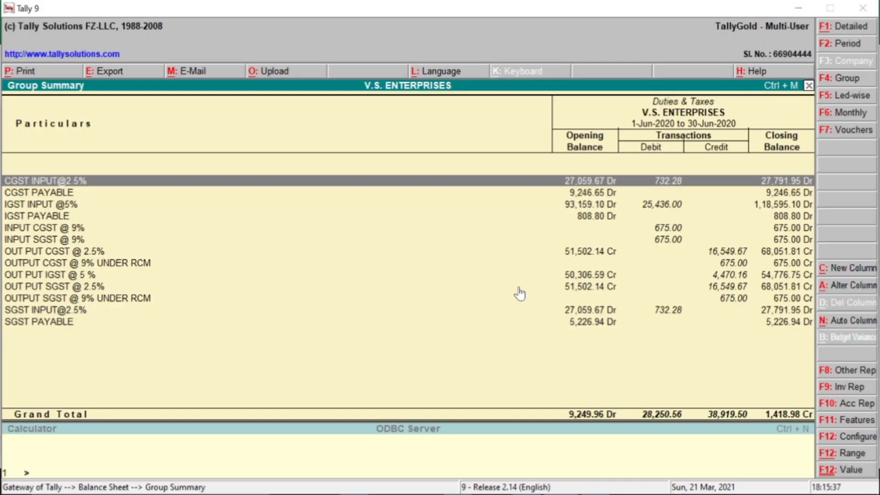
key("alt+r")
key("alt+r")
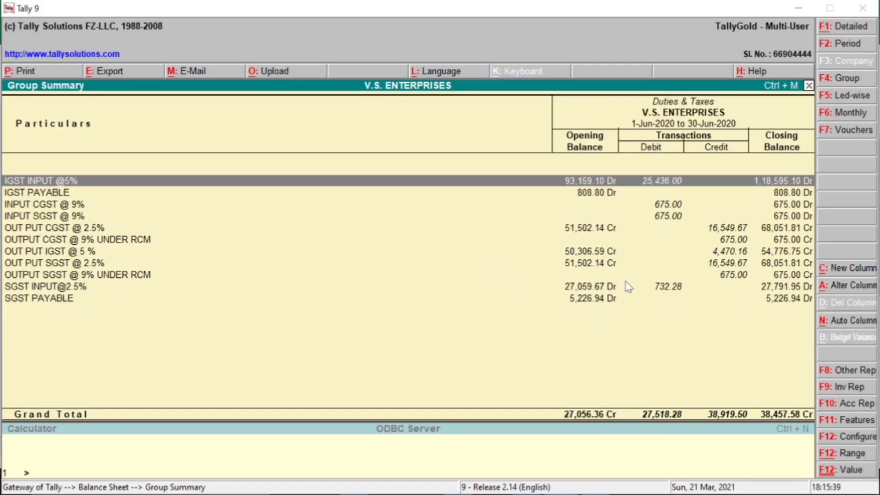
key("alt+r")
key("alt+r")
key("alt+r")
key("alt+r")
key("Down")
key("Down")
key("Down")
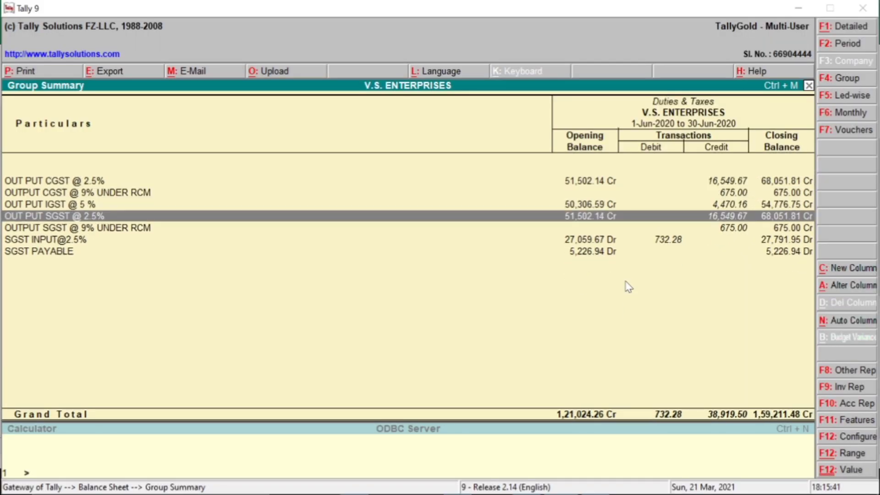
key("Down")
key("Down")
key("alt+r")
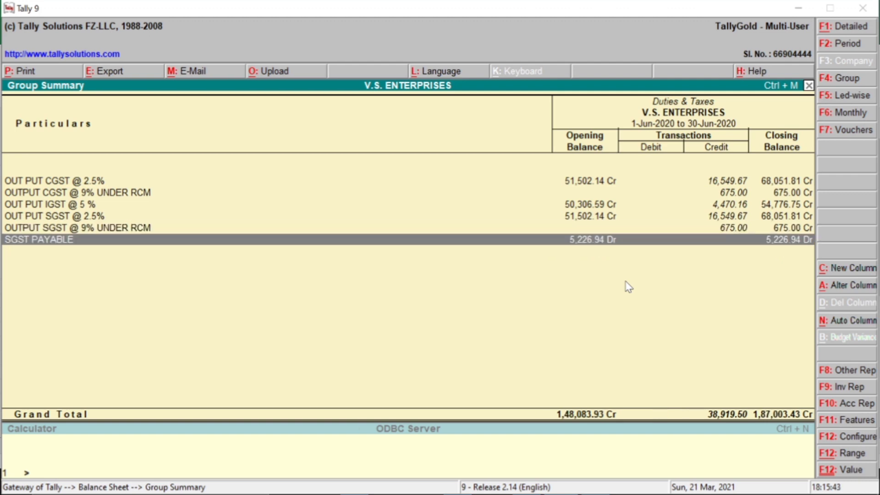
key("alt+r")
key("Up")
key("Up")
key("Up")
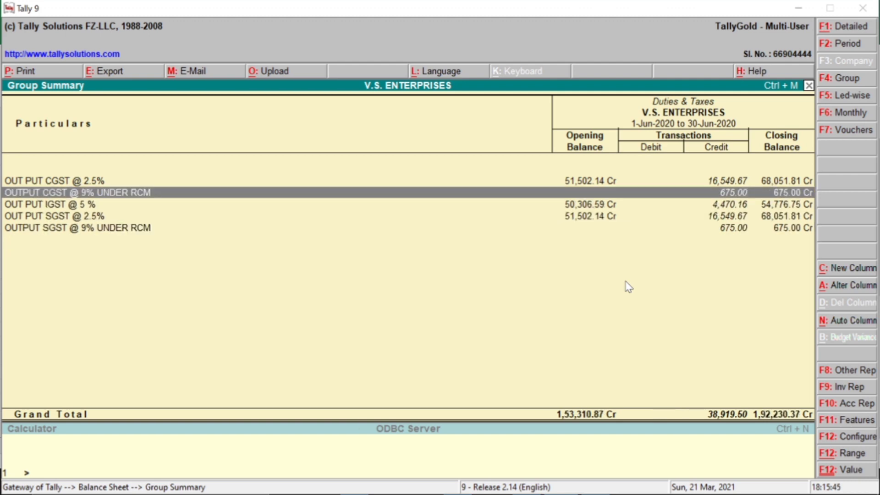
key("Up")
- Remove the output SGST and OUT PUT IGST @ 5% rows, leaving the output CGST ledgers
key("alt+Tab")
key("alt+Tab")
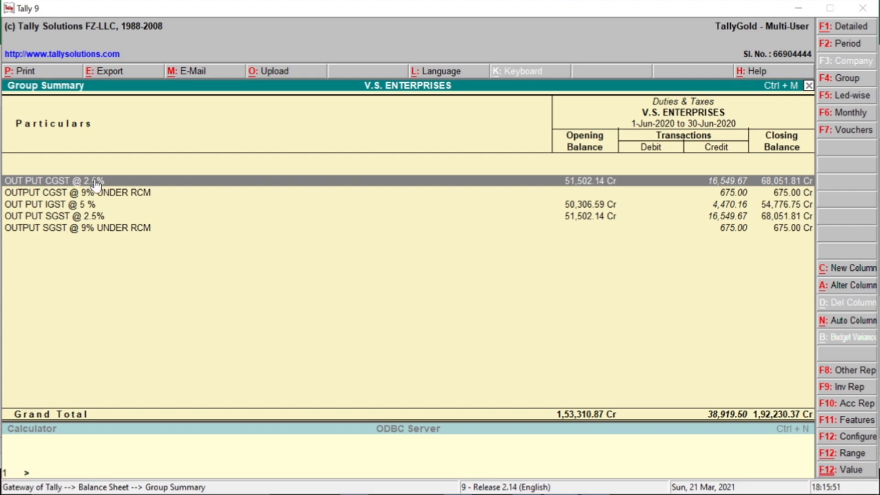
key("alt+Tab")
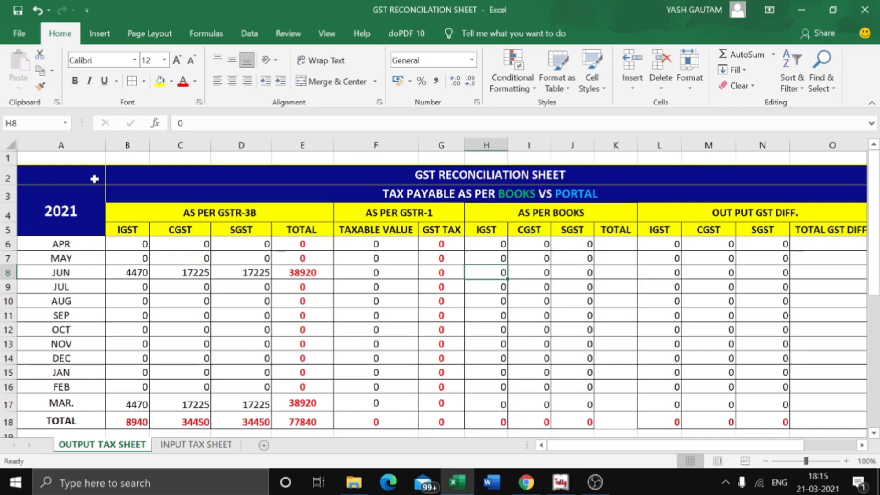
key("alt+Tab")
key("Down")
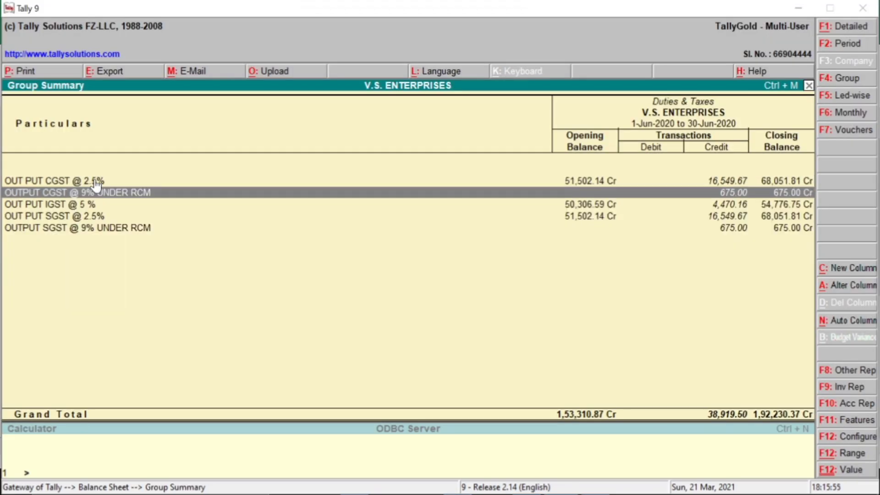
key("Up")
key("Down")
key("Down")
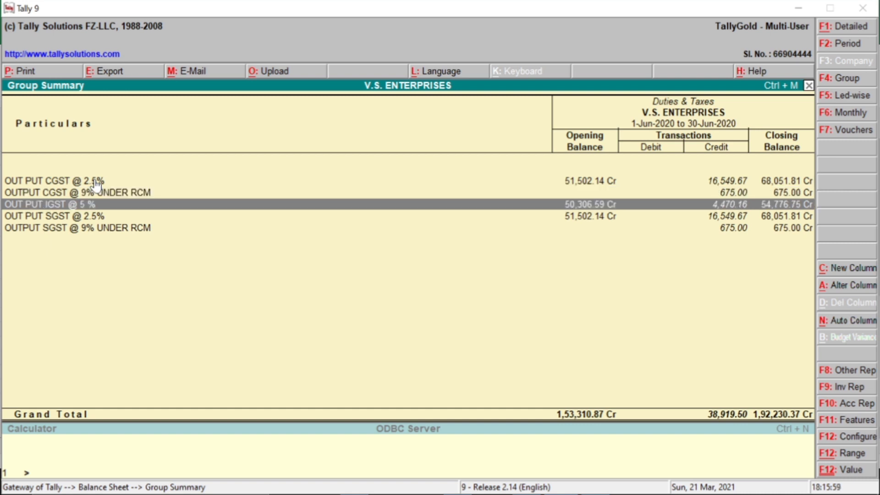
key("Down")
key("Down")
key("alt+r")
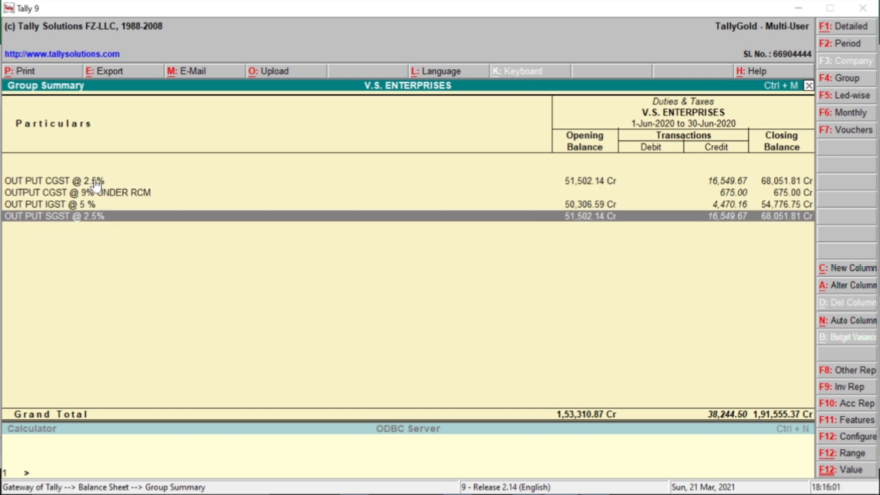
key("alt+r")
key("alt+r")
key("alt+Tab")
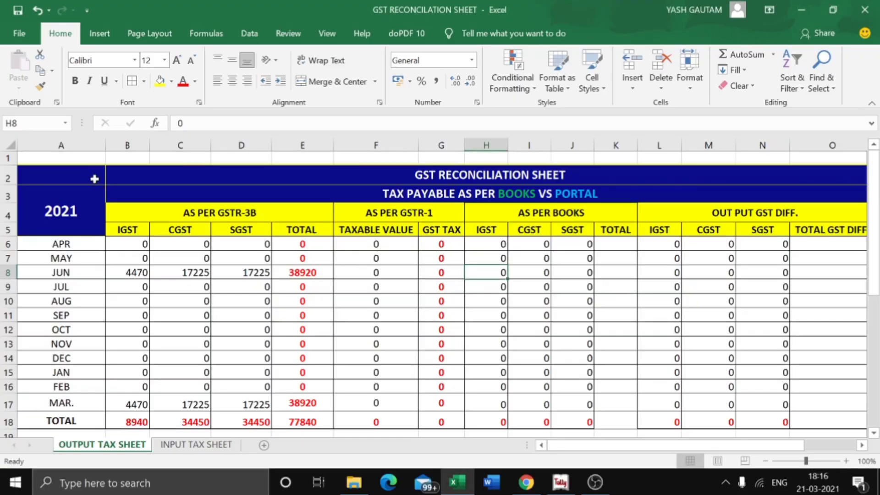
- Enter 17224.67 from Tally as June's book CGST in I8
key("alt+Tab")
key("alt+Tab")
key("Right")
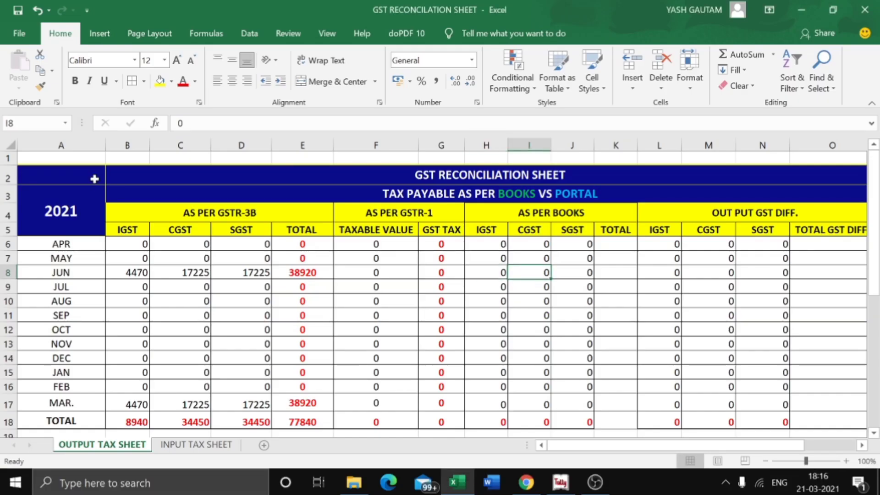
key("alt+Tab")
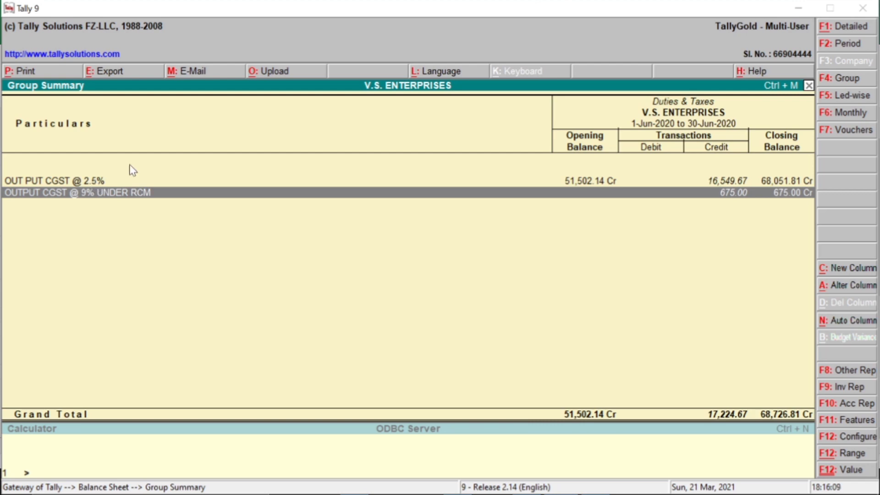
key("alt+Tab")
type("17")
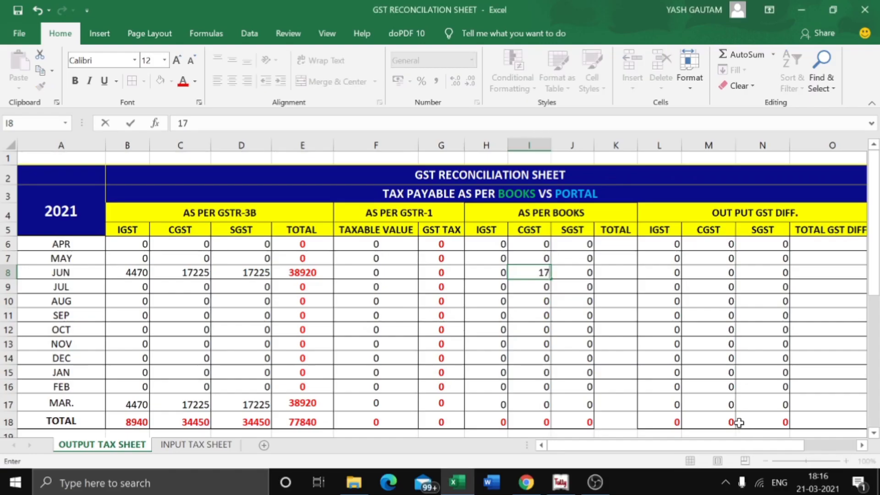
type("224")
key("alt+Tab")
key("alt+Tab")
type(".6")
type("7")
key("Tab")
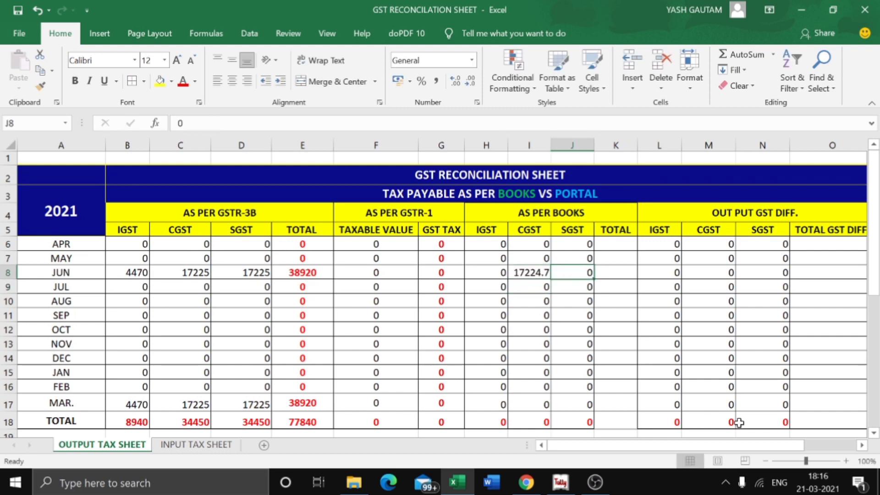
- Enter 17224.67 from Tally as June's book SGST
key("alt+Tab")
key("alt+Tab")
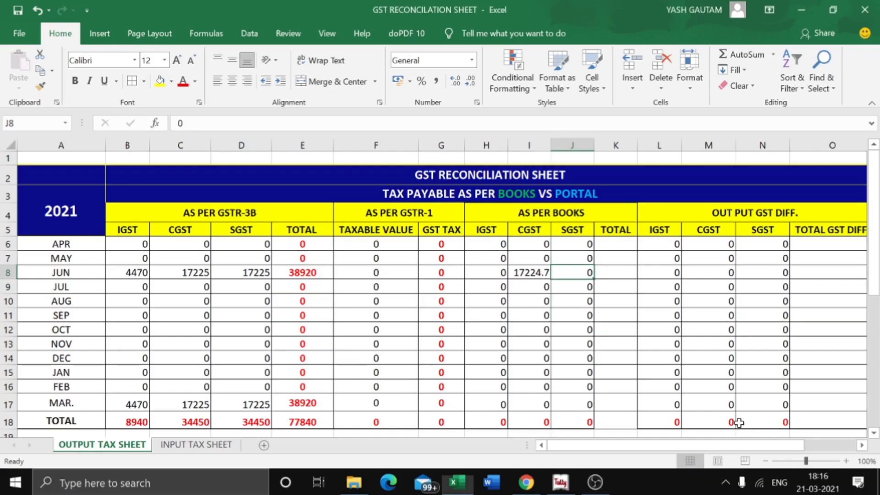
type("17224.7")
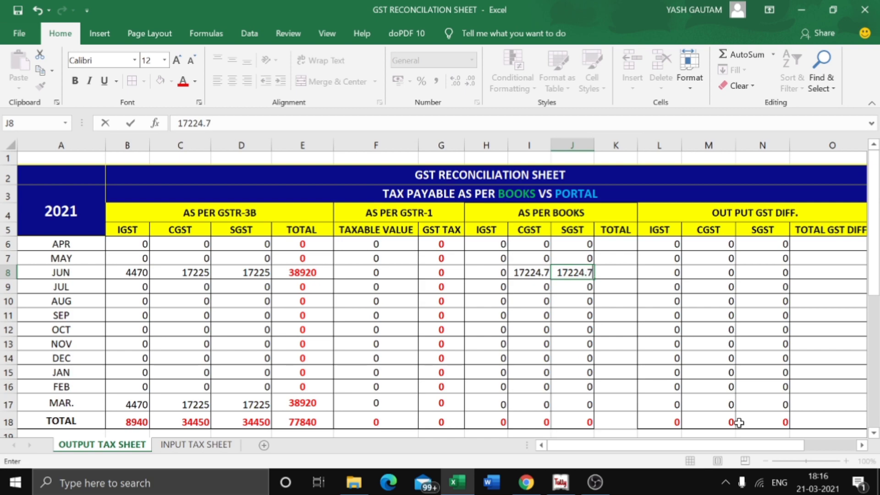
key("BackSpace")
key("alt+Tab")
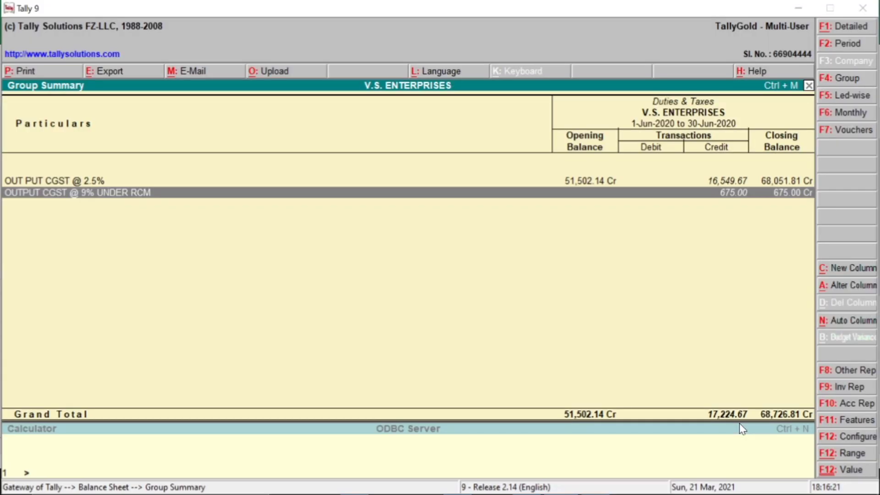
key("alt+Tab")
type("17224.67")
key("Return")
- Enter 4470 from Tally's OUT PUT IGST @ 5% ledger as June's book IGST in H8
key("Up")
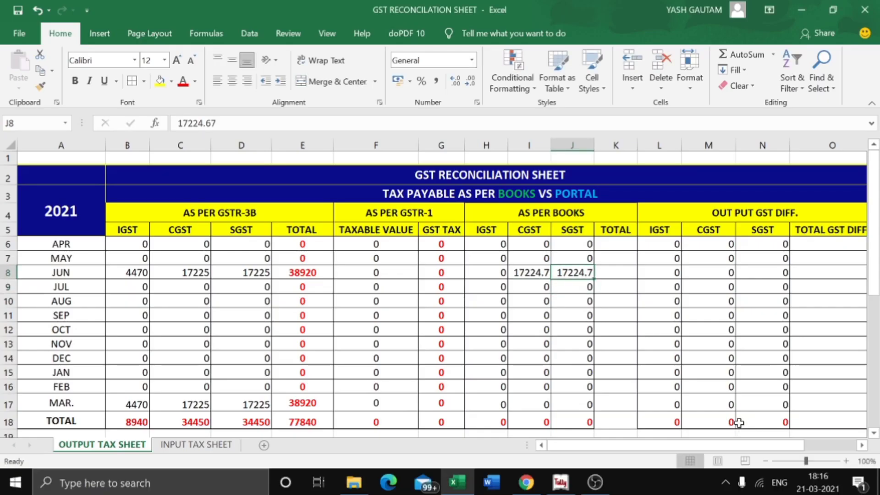
key("Left")
key("Left")
key("Right")
key("alt+Tab")
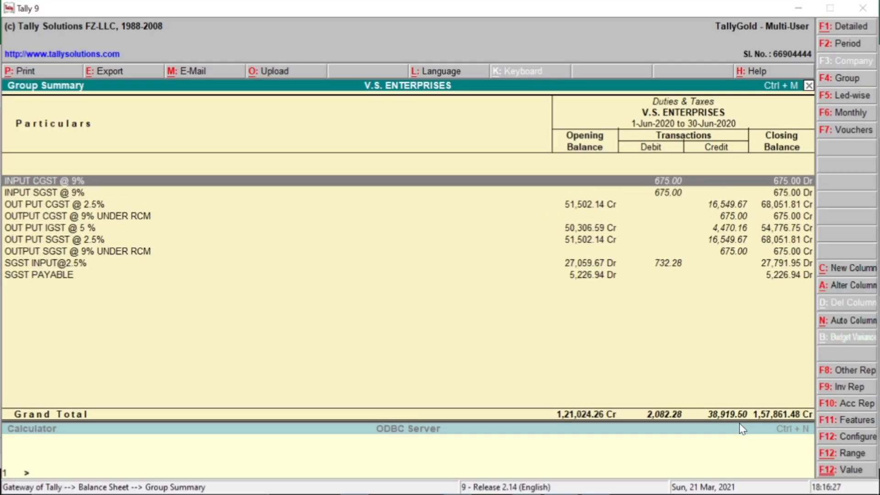
left_click(83, 231)
key("alt+Tab")
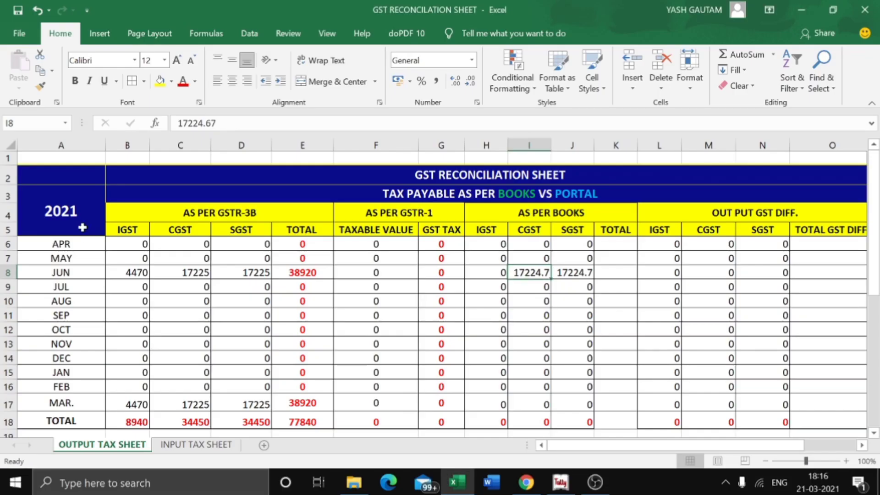
key("Left")
type("44")
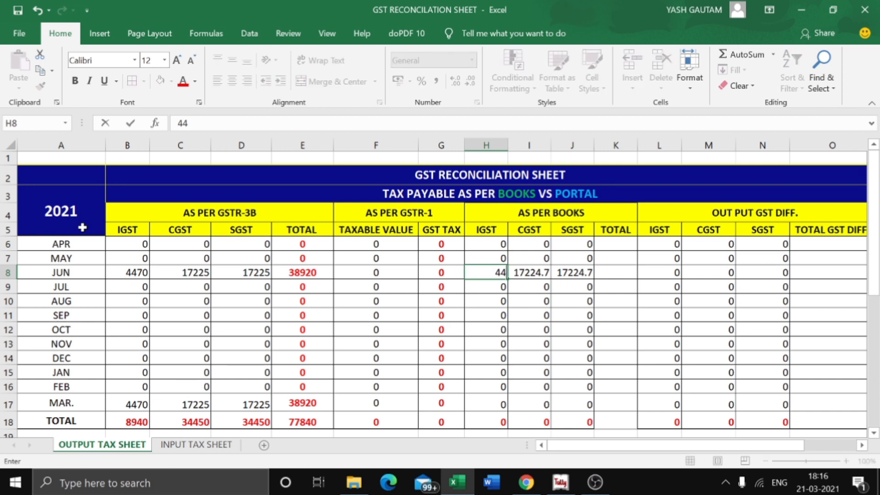
type("70")
key("Tab")
key("Right")
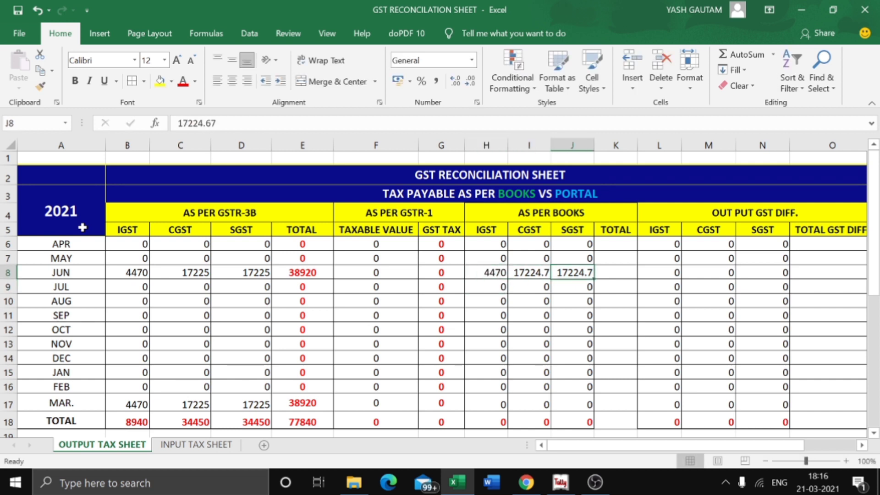
key("Right")
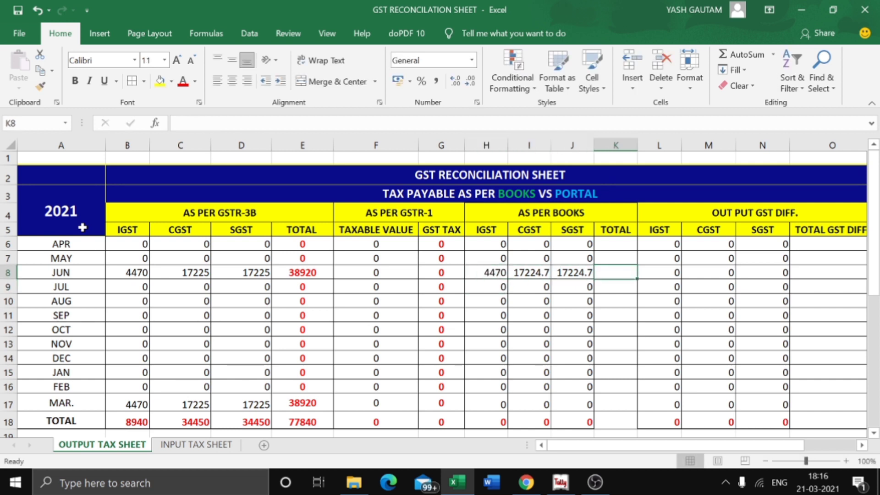
- Enter the formula =H8+I8+J8 in June's book total cell K8
type("=")
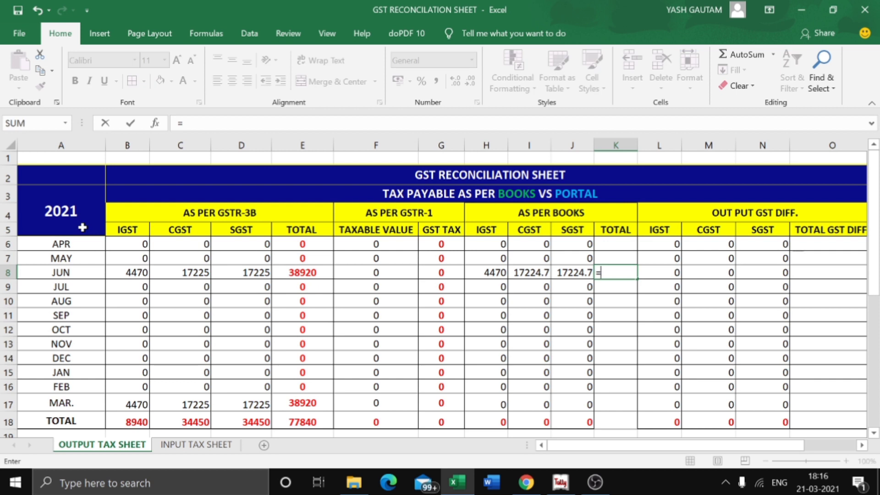
left_click(493, 270)
type("+")
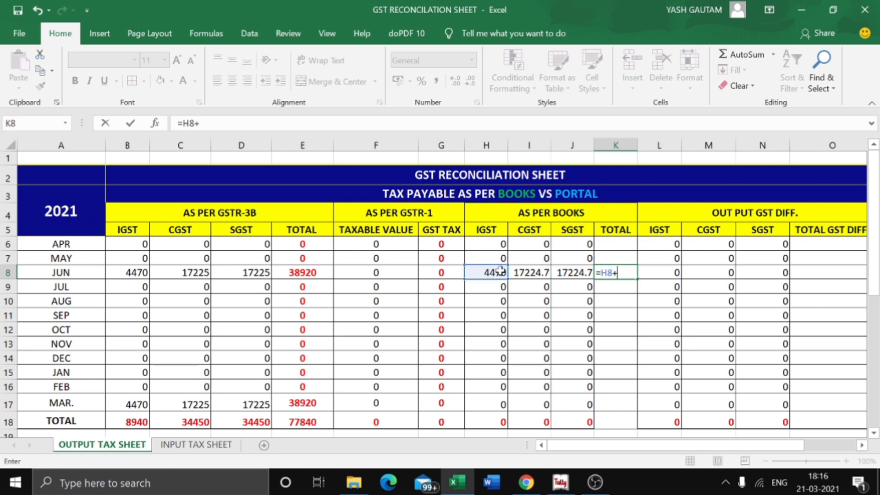
left_click(548, 273)
type("+")
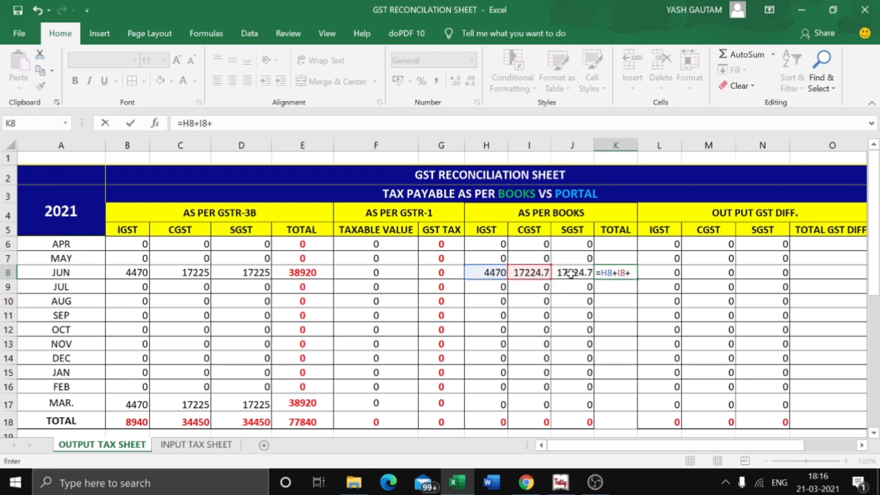
left_click(571, 273)
key("ctrl+Return")
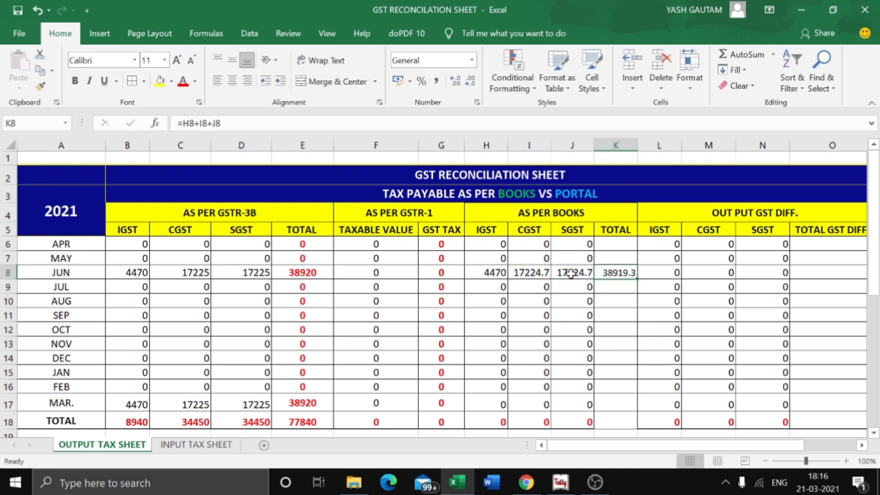
- Copy the total formula to April, May, and July through March
key("ctrl+c")
key("Up")
key("Up")
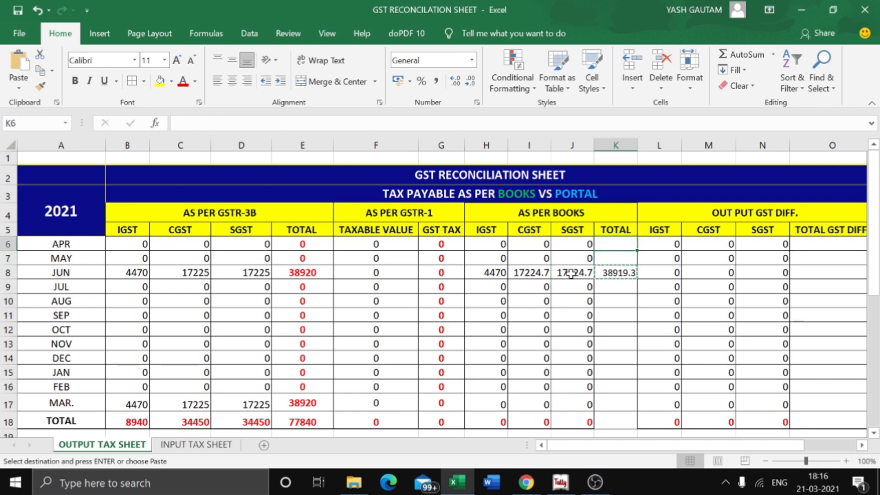
key("ctrl+v")
key("Down")
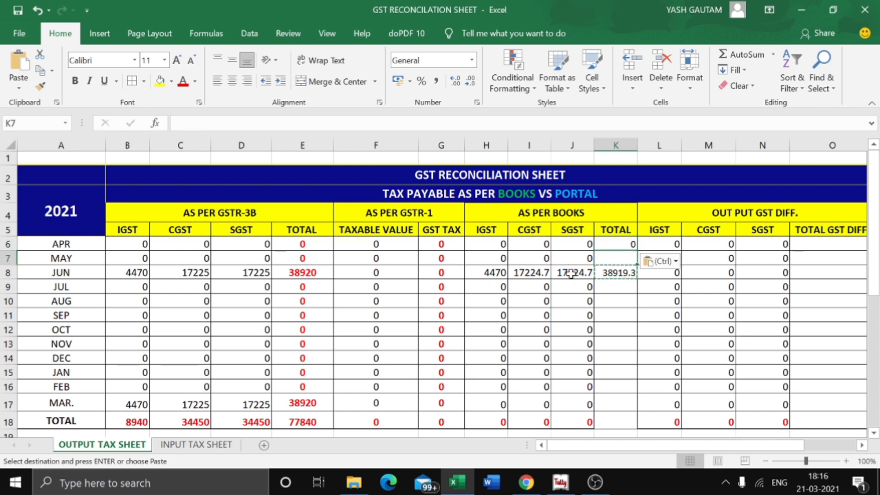
key("ctrl+v")
key("Down")
key("Down")
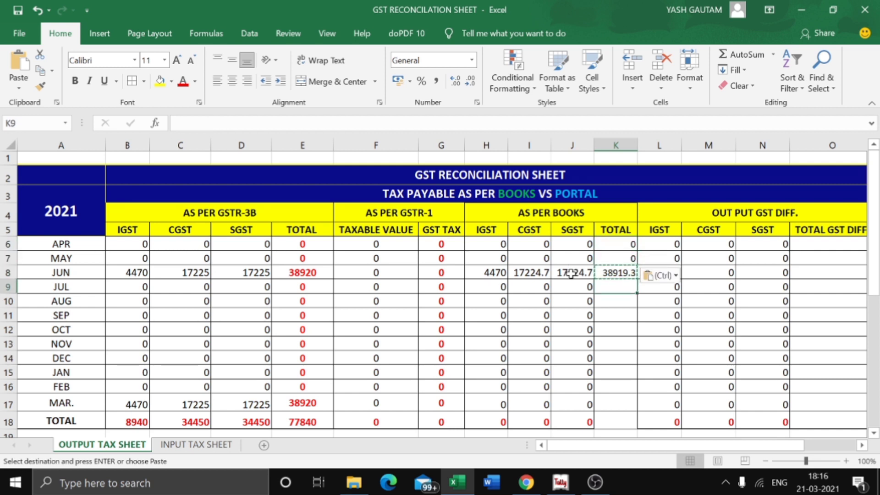
key("shift+Down")
key("shift+Down")
key("shift+Down")
key("shift+Down")
key("shift+Down")
key("shift+Down")
key("shift+Down")
key("shift+Down")
key("shift+Down")
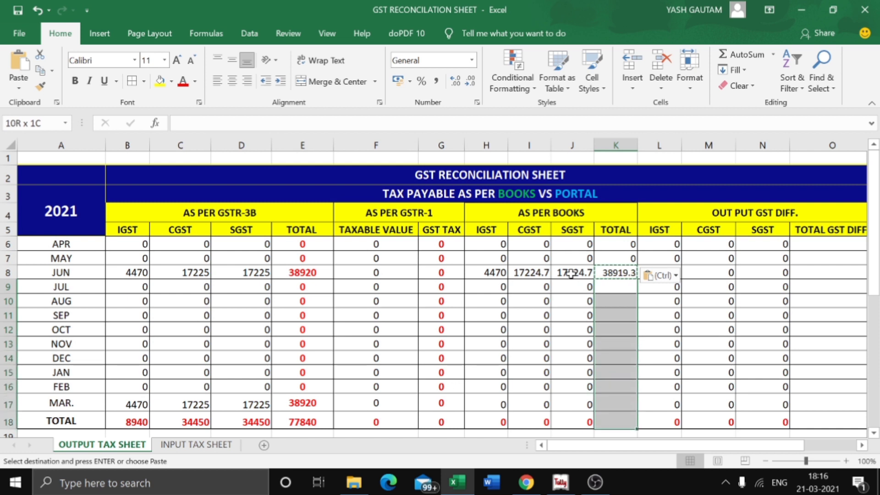
key("shift+Up")
key("ctrl+v")
key("Escape")
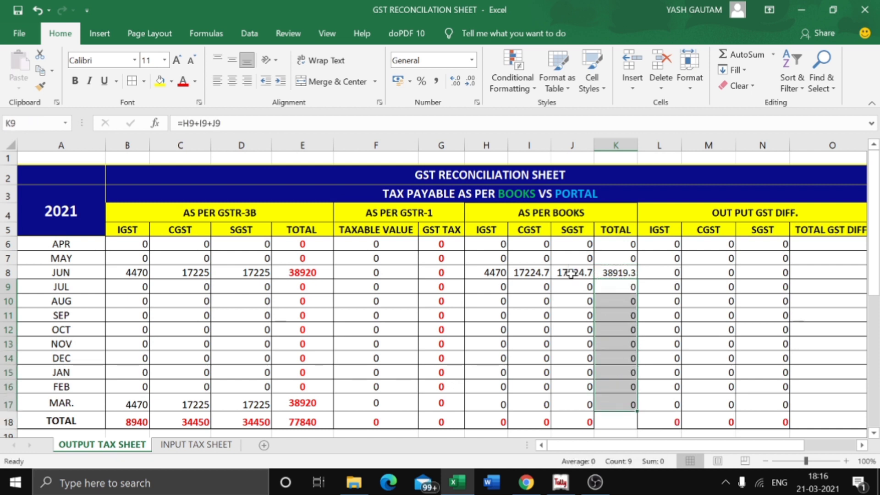
key("Up")
key("Right")
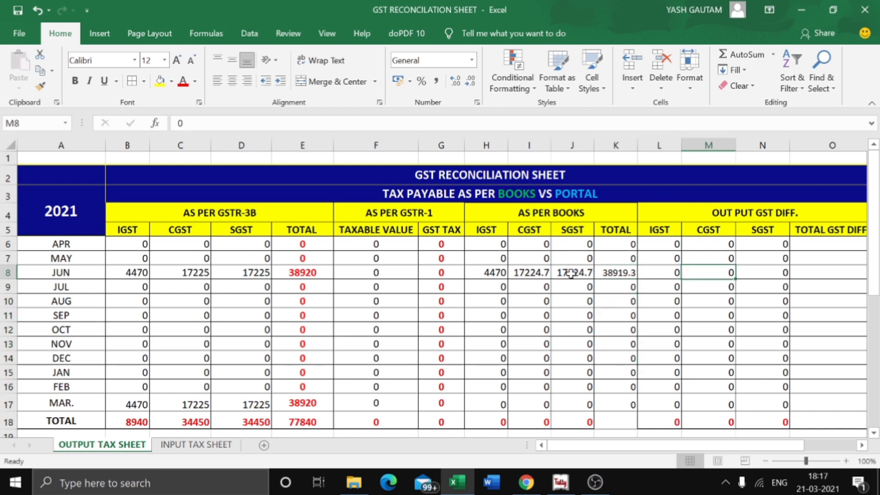
- Bold June's book total in K8 and compare it with the GSTR-3B total and Tally
key("Left")
key("Left")
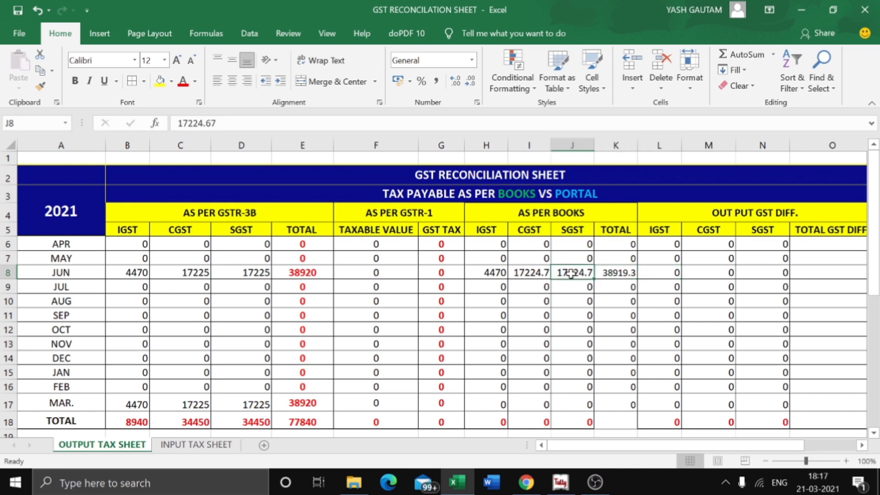
key("Left")
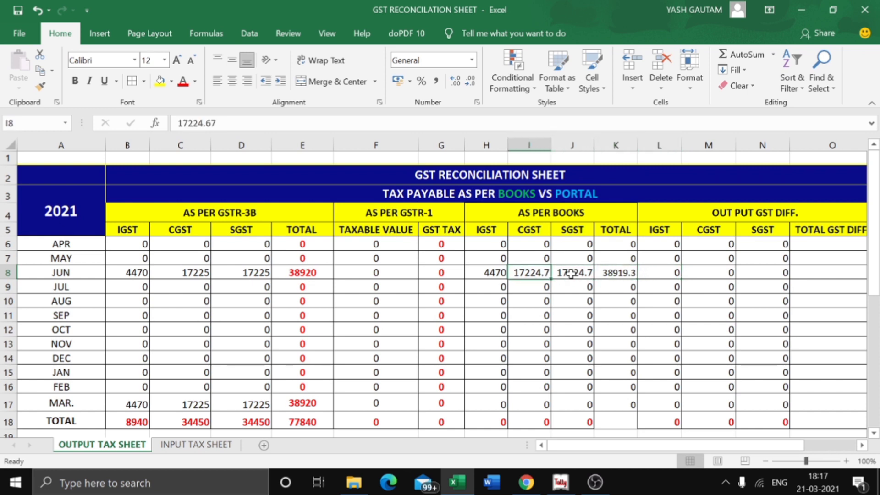
key("Right")
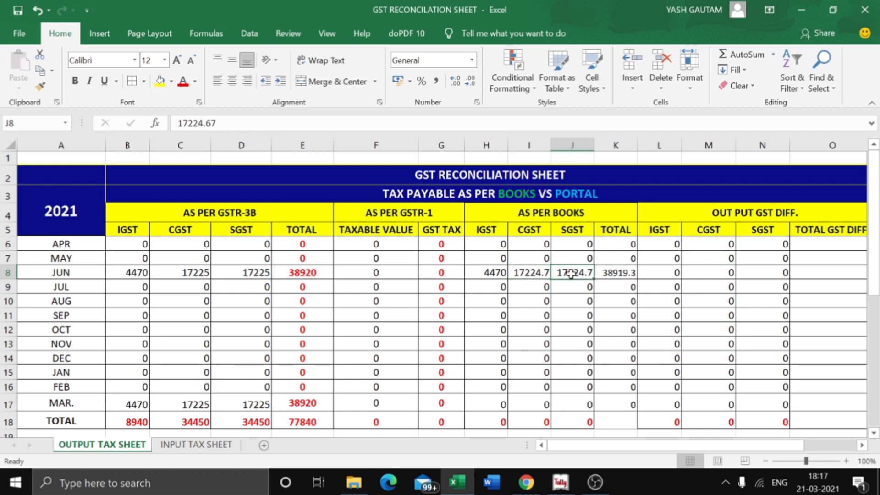
key("Right")
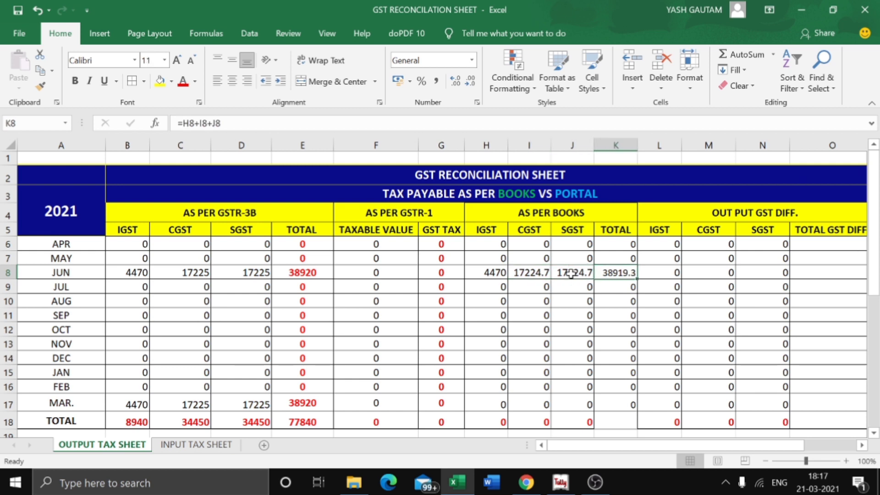
key("ctrl+b")
left_click(312, 274)
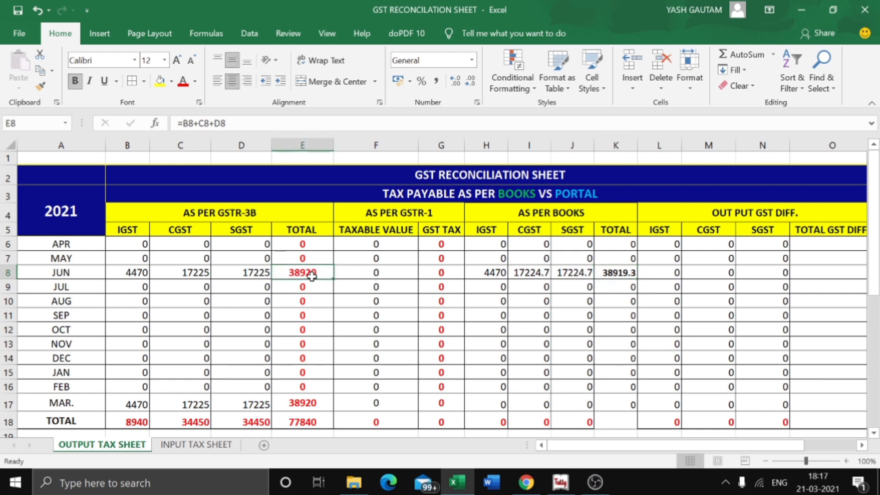
left_click(623, 273)
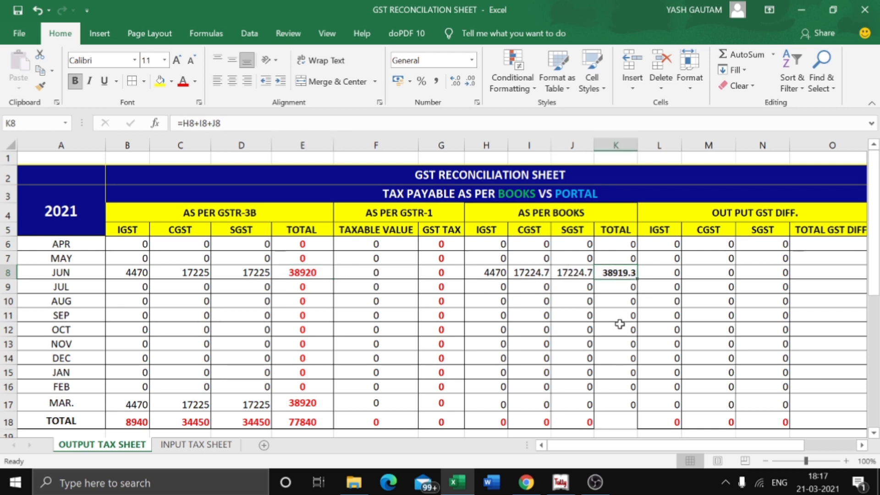
key("alt+Tab")
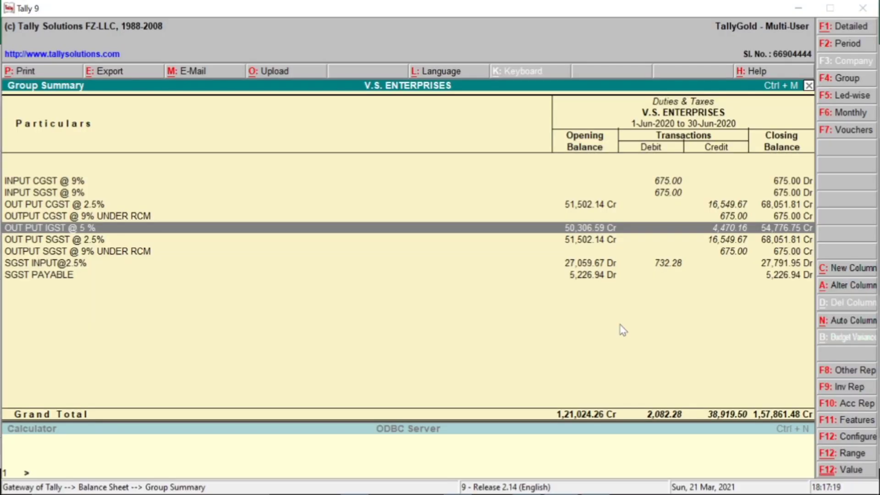
key("alt+Tab")
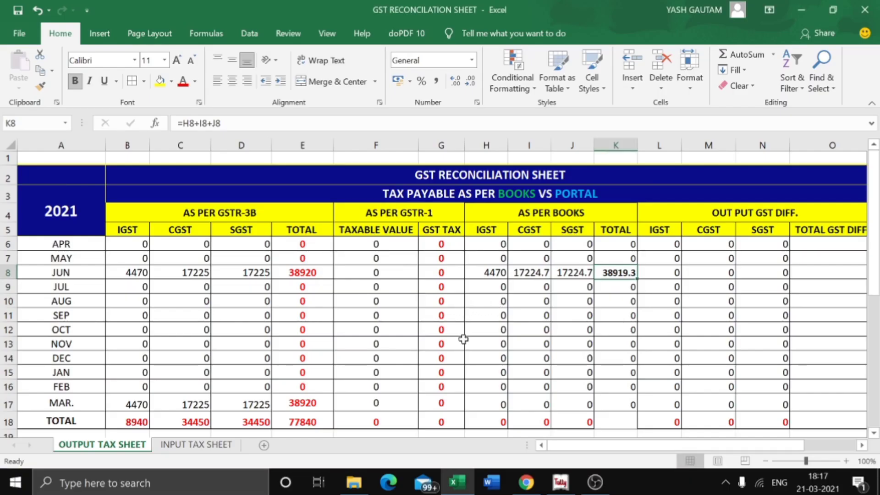
- Go through the JUL to MAR. month rows of the Output Tax Sheet
left_click(69, 287)
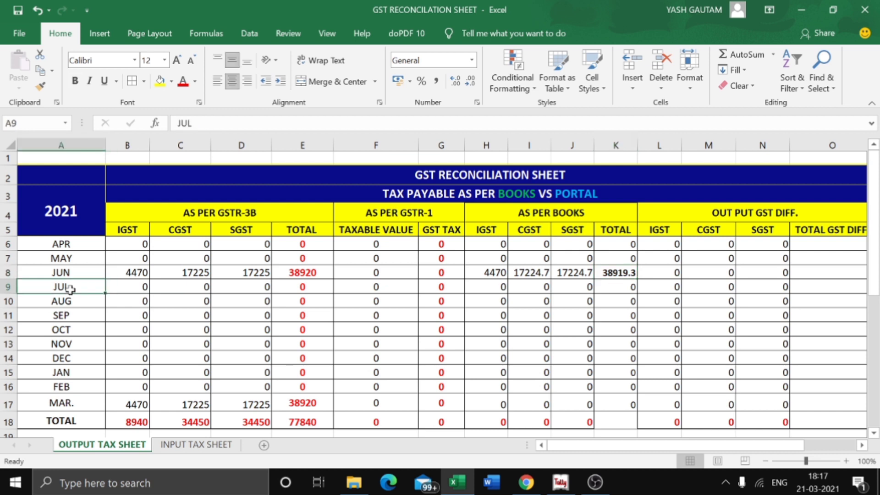
left_click(73, 301)
left_click(82, 315)
left_click(83, 330)
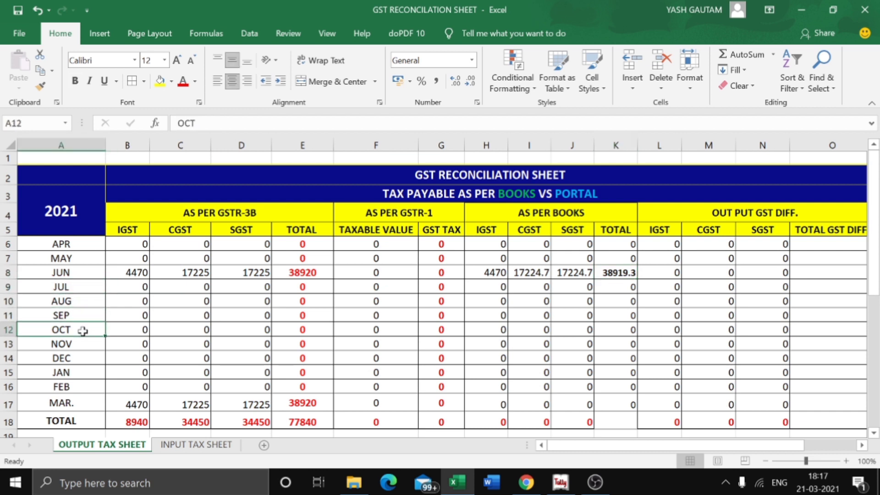
left_click(85, 344)
left_click(86, 358)
left_click(88, 372)
left_click(88, 387)
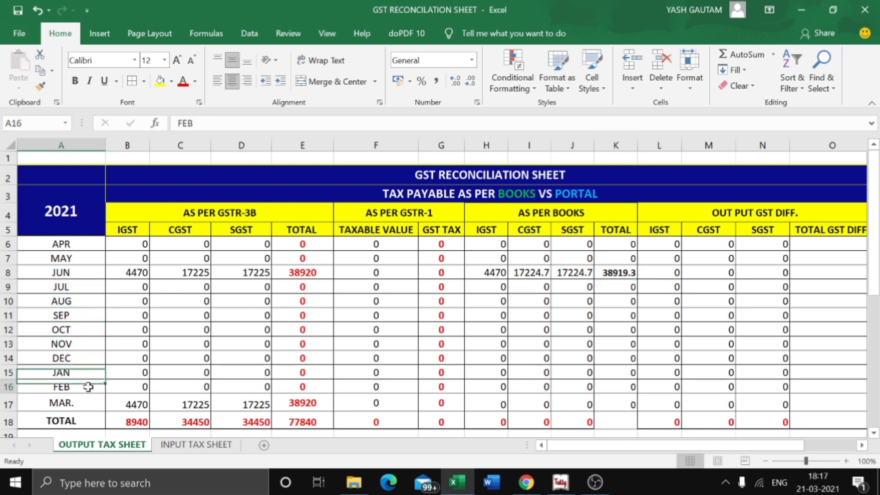
left_click(86, 401)
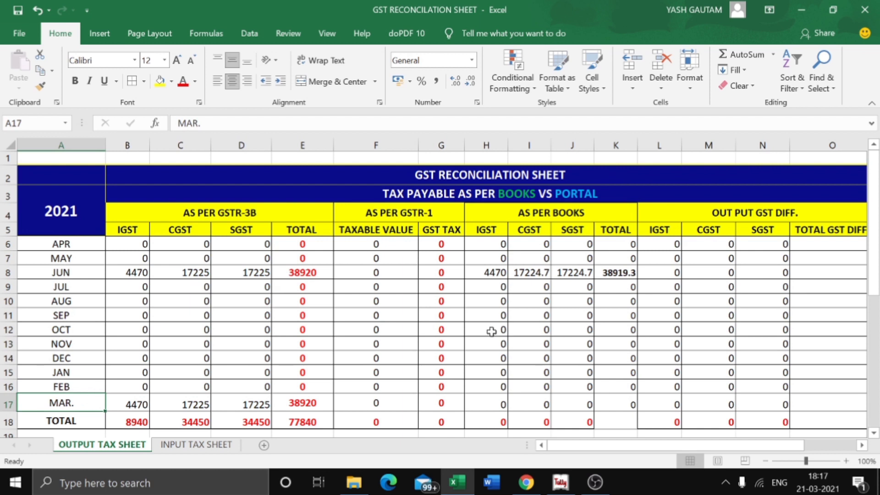
- Review the GSTR-3B, GSTR-1, books and OUT PUT GST DIFF. sections, then open the INPUT TAX SHEET
left_click(232, 212)
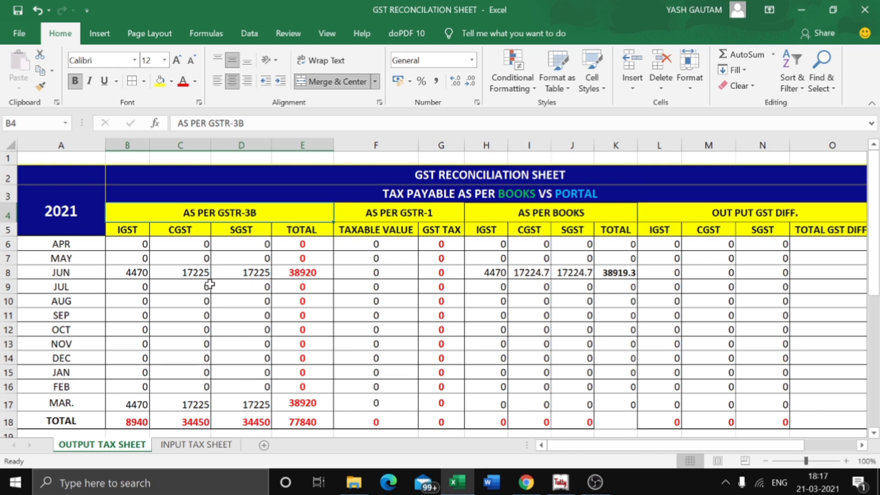
left_click(395, 210)
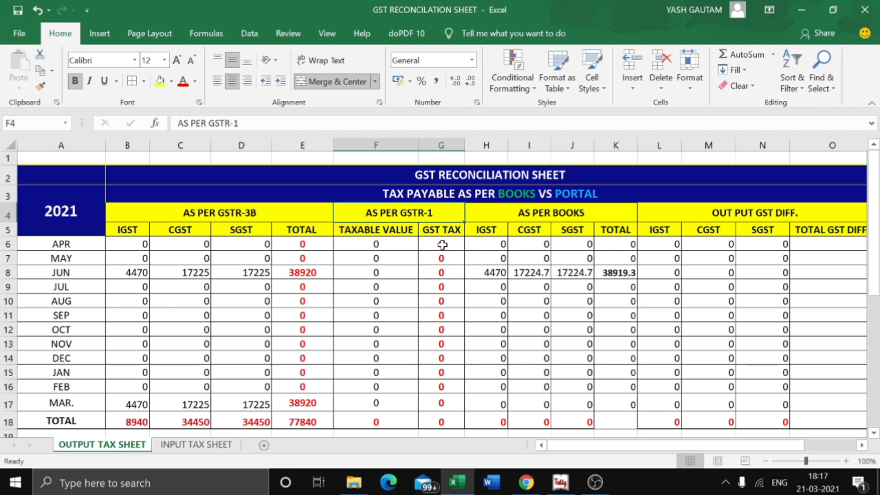
left_click(537, 214)
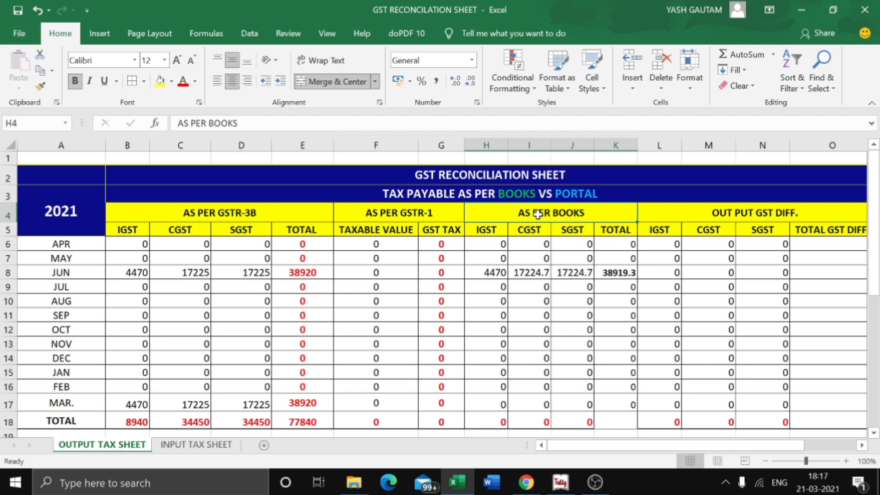
left_click(728, 213)
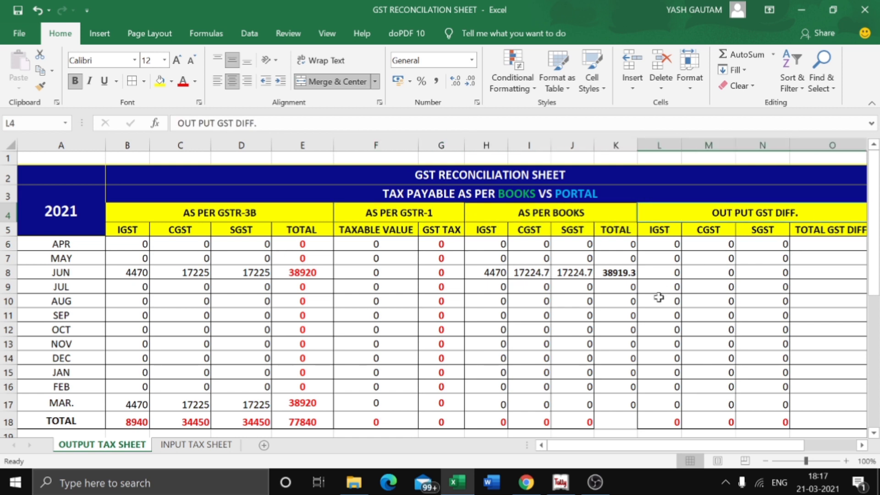
left_click(216, 447)
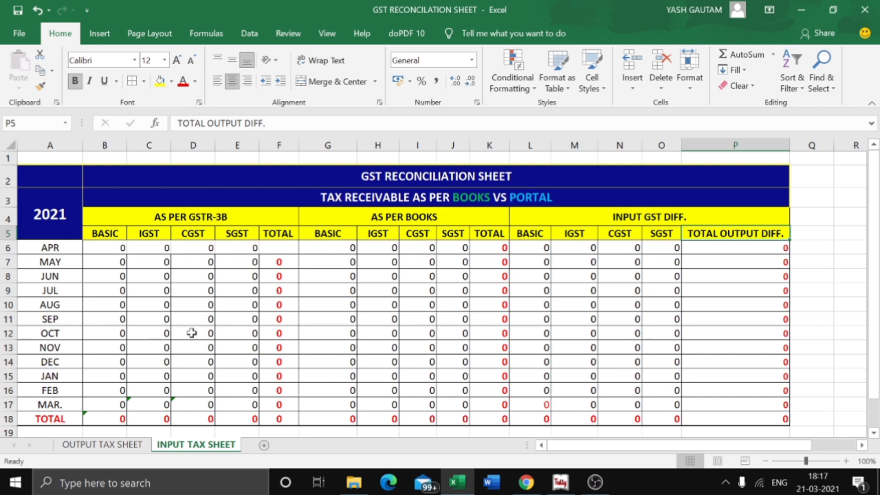
- Select cells B6, D6 and B8 on the empty INPUT TAX SHEET, then bring up the window switcher
left_click(116, 251)
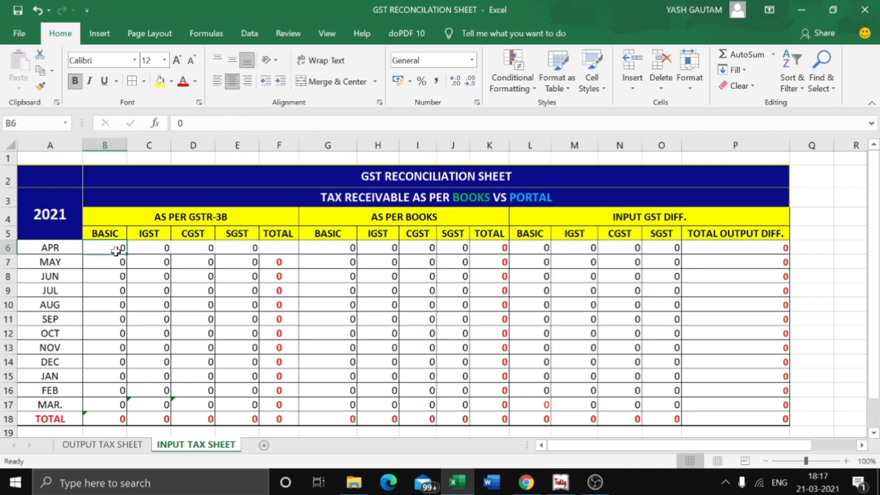
left_click(151, 252)
left_click(198, 254)
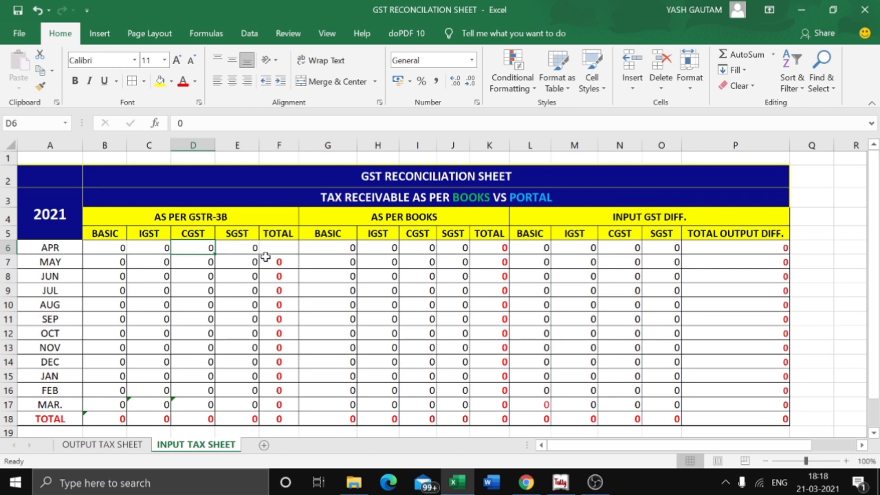
left_click(121, 277)
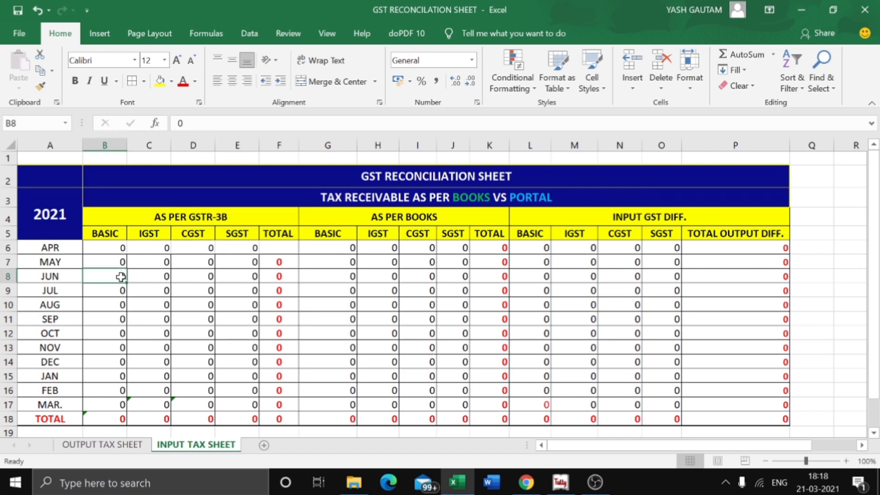
key("alt+Tab")
key("alt+Tab")
key("alt+Tab")
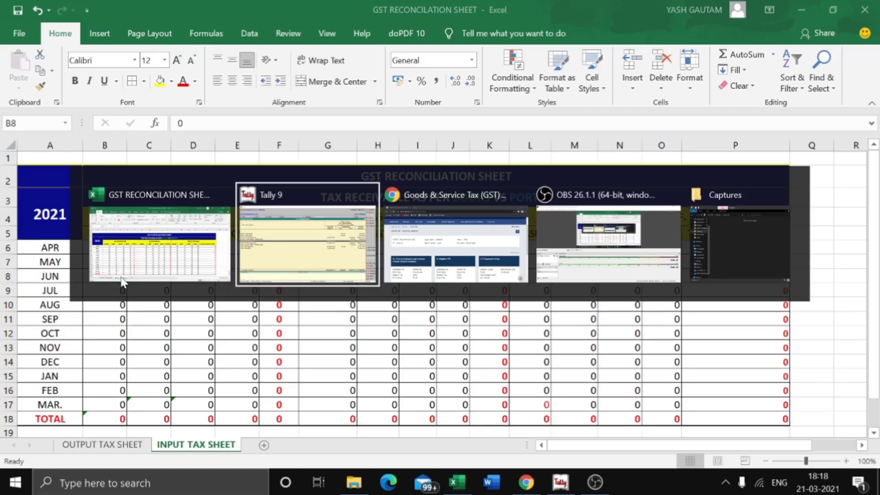
key("alt+Tab")
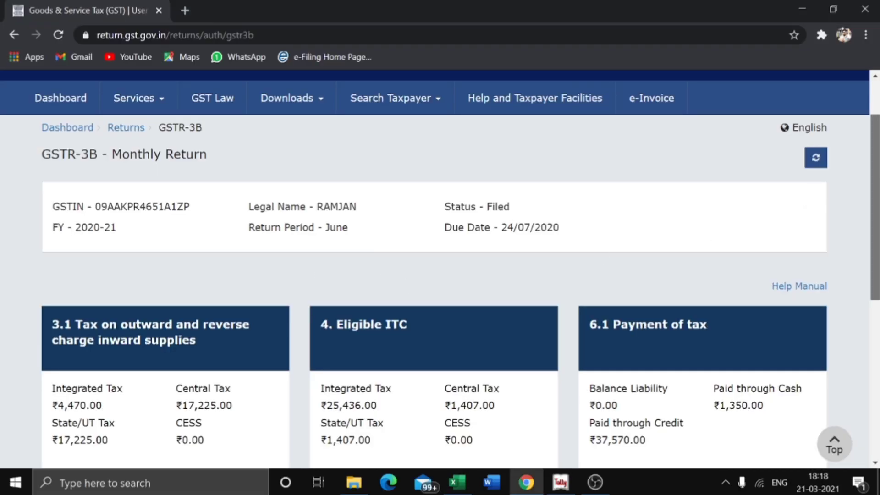
- Show the June GSTR-3B Eligible ITC table with IGST 25,436 and CGST 732 under All other ITC
scroll(814, 193, "down", 1)
scroll(814, 192, "down", 1)
scroll(435, 271, "up", 2)
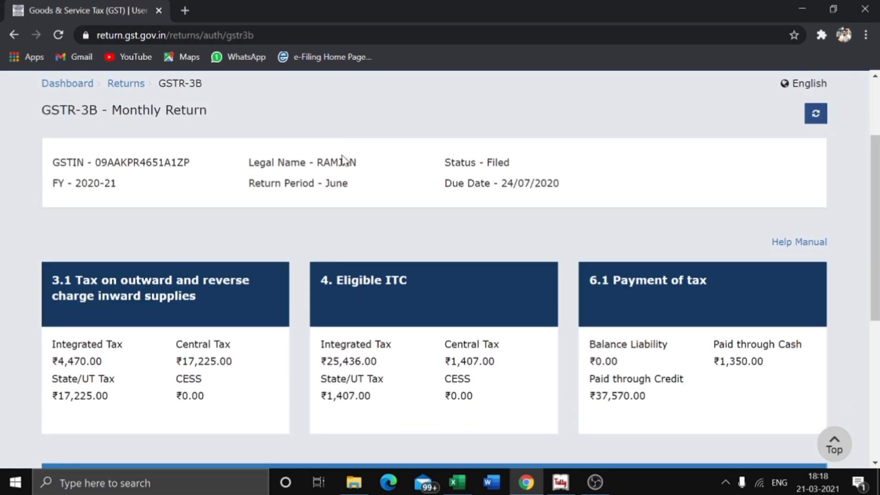
scroll(458, 220, "down", 5)
scroll(550, 238, "up", 1)
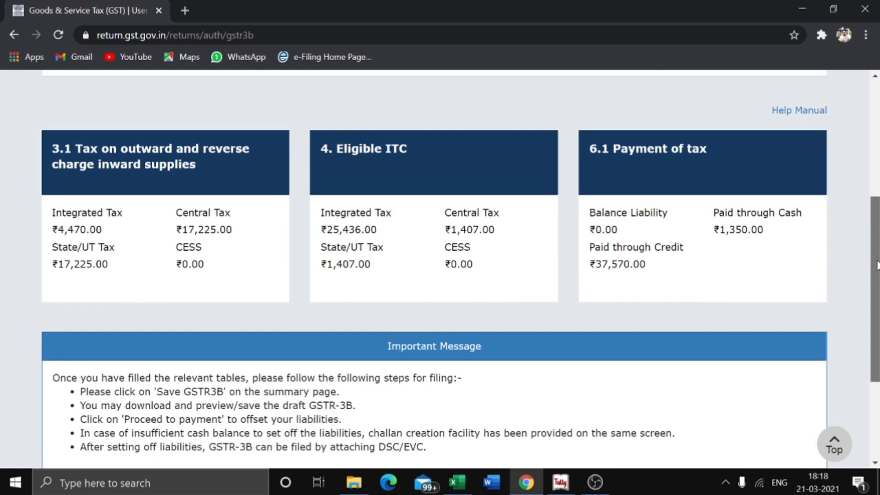
key("alt+Tab")
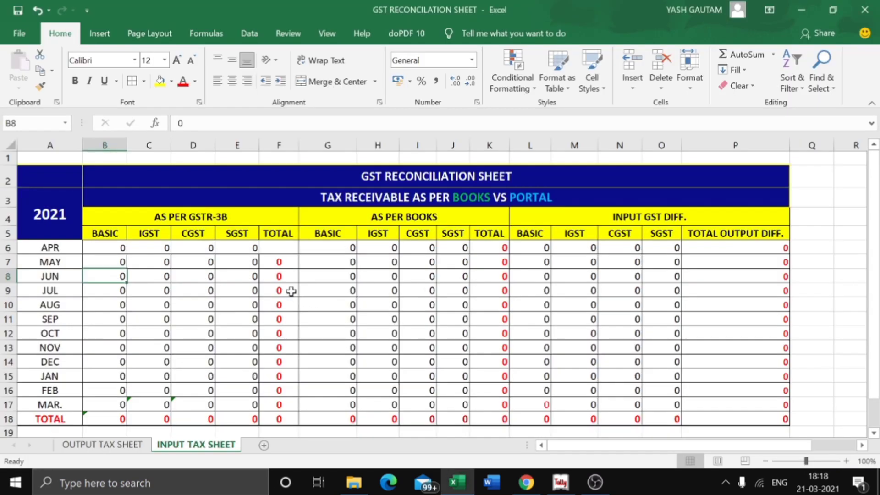
key("alt+Tab")
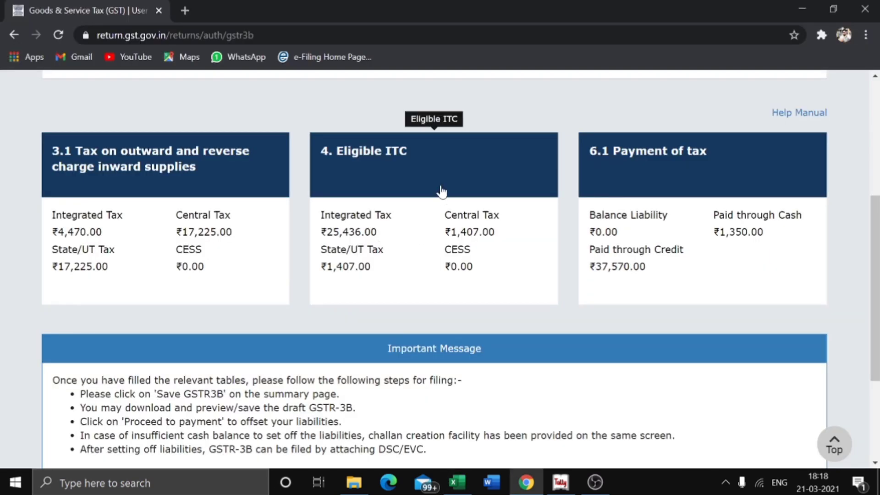
left_click(441, 182)
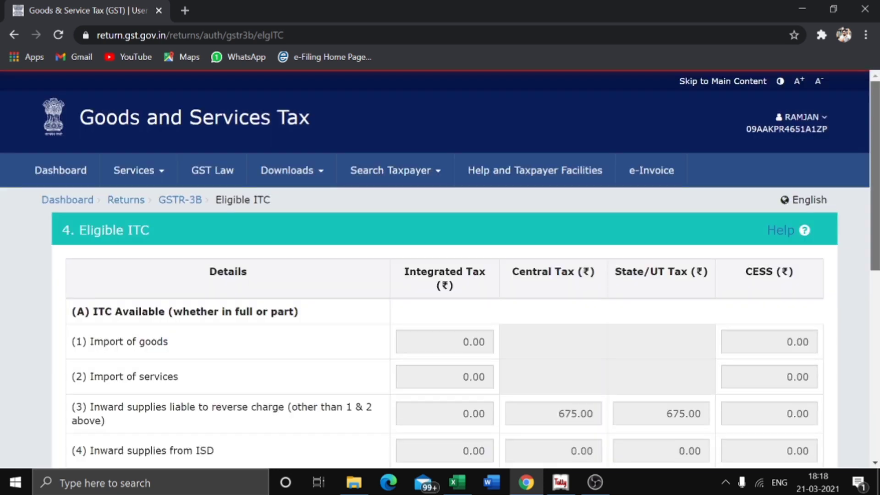
scroll(482, 328, "down", 4)
scroll(482, 328, "up", 1)
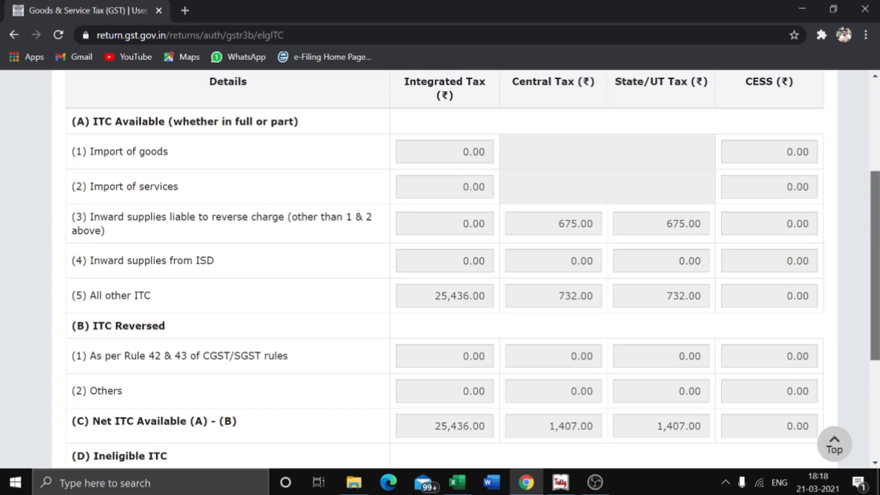
- Clear the 25436 mistakenly entered in the June BASIC cell and move to June IGST
key("alt+Tab")
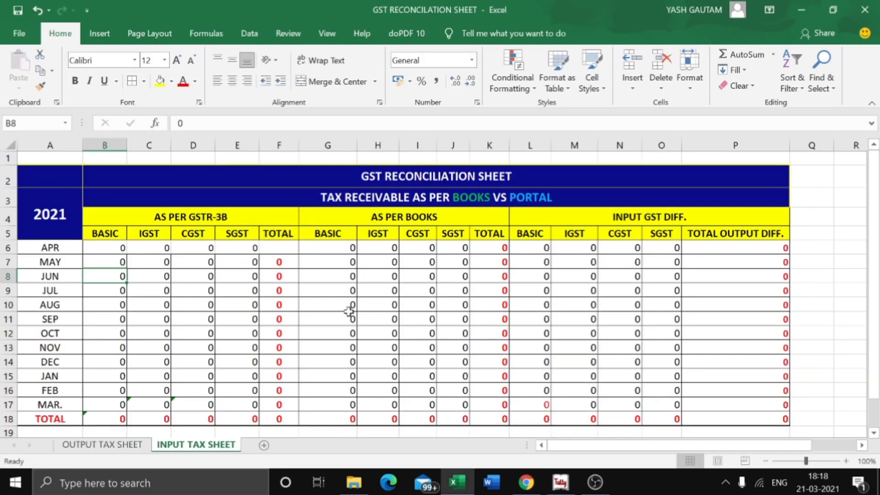
key("alt+Tab")
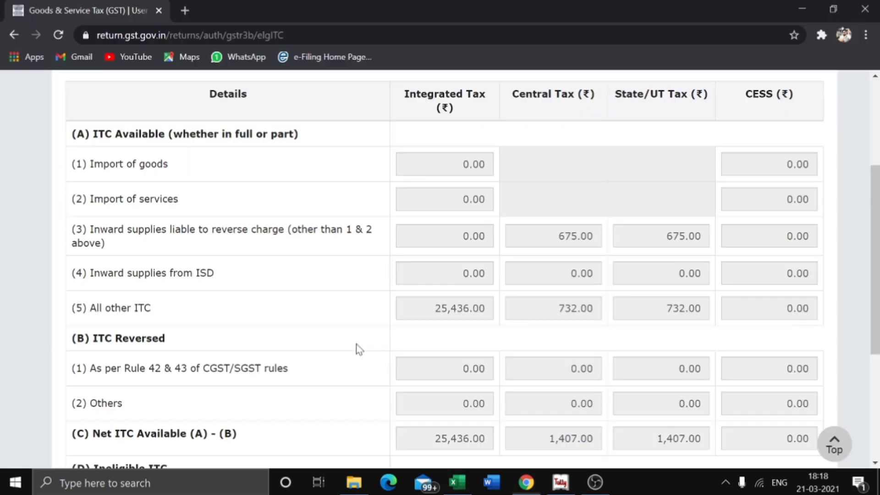
key("alt+Tab")
type("2543")
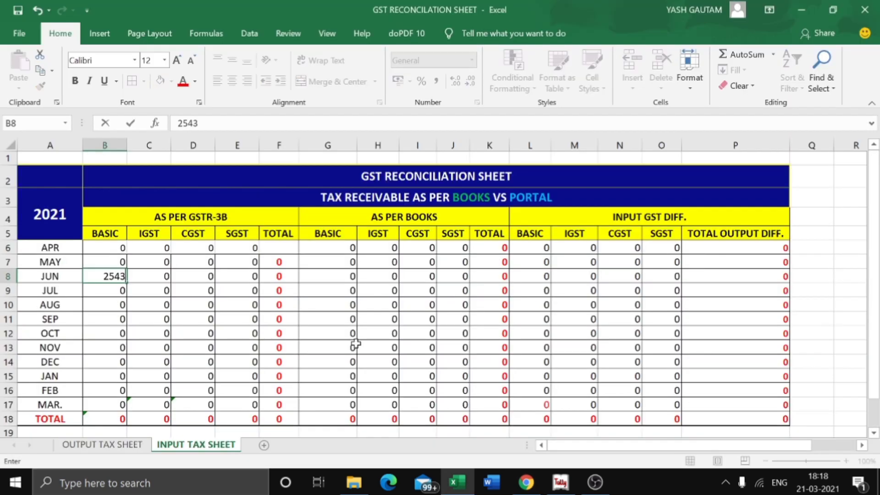
type("6")
key("Return")
key("Up")
key("Right")
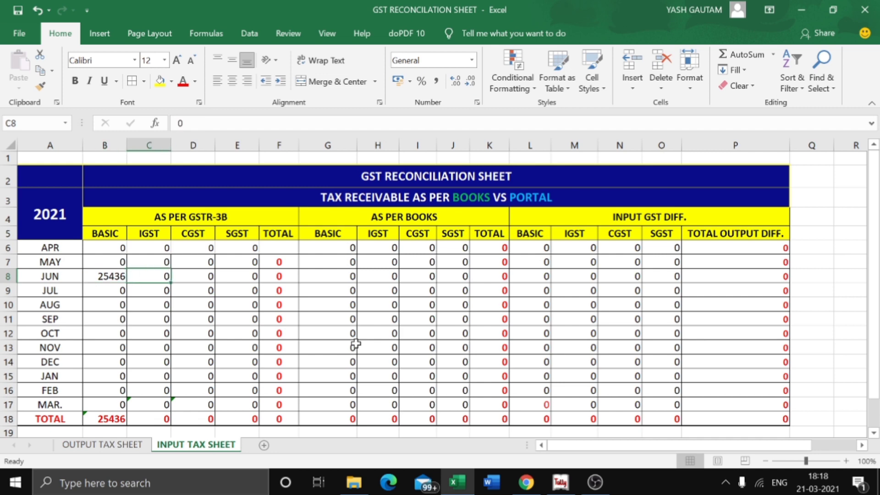
key("Left")
key("Tab")
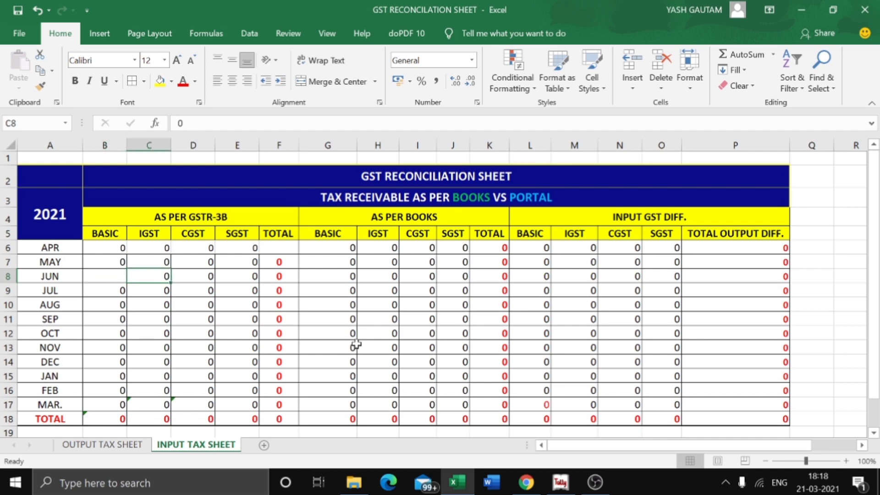
- Enter June GSTR-3B IGST 25436 and CGST 732
key("alt+Tab")
key("alt+Tab")
type("254")
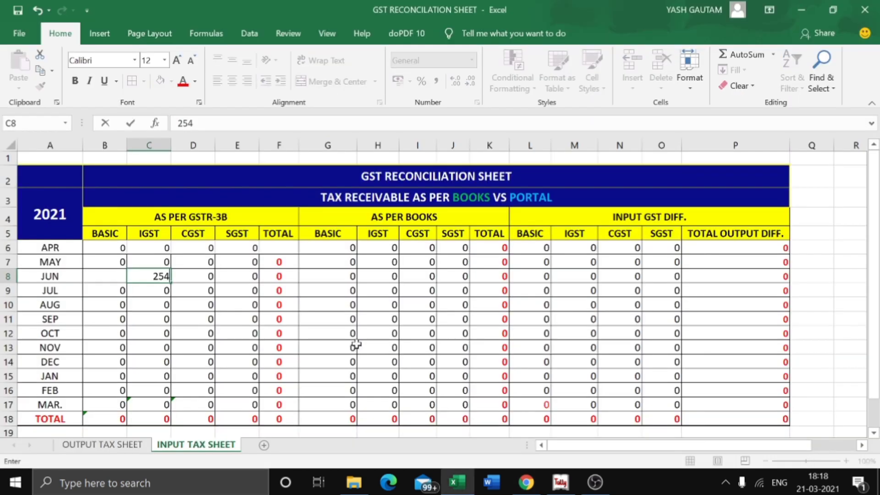
type("36")
key("Return")
key("alt+Tab")
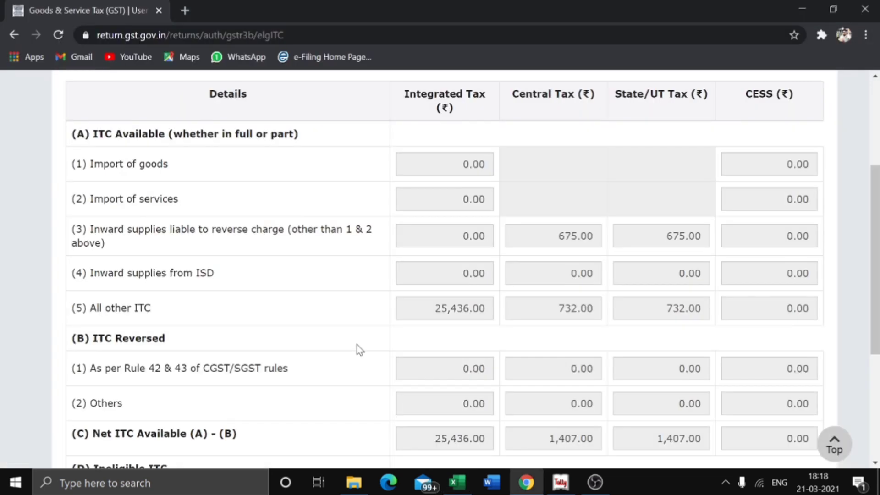
- Enter June GSTR-3B SGST 732 so the row totals 26900
key("alt+Tab")
type("732")
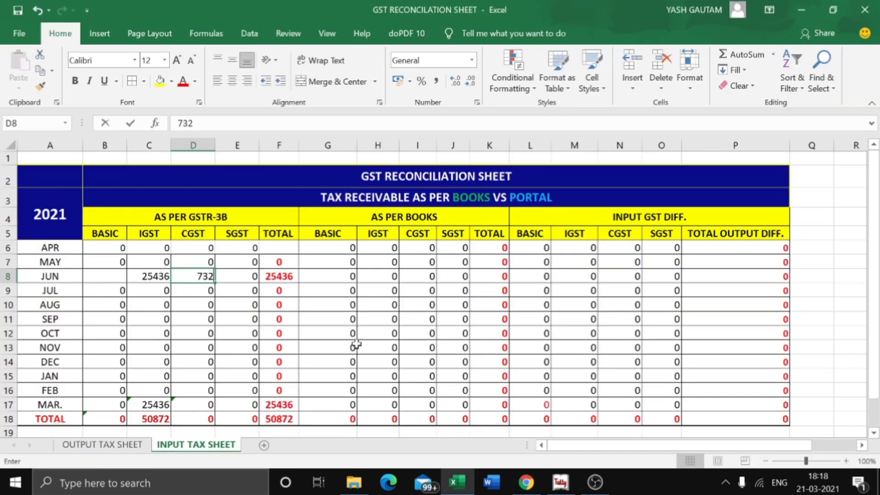
key("Tab")
key("alt+Tab")
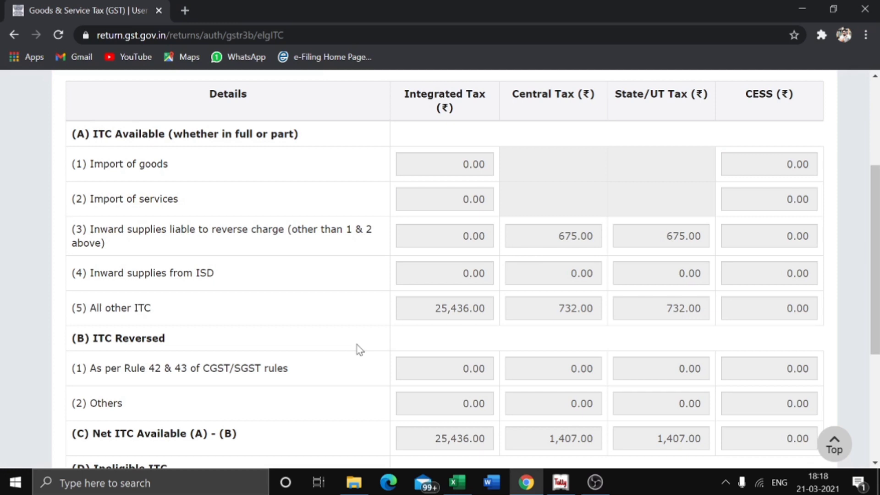
key("alt+Tab")
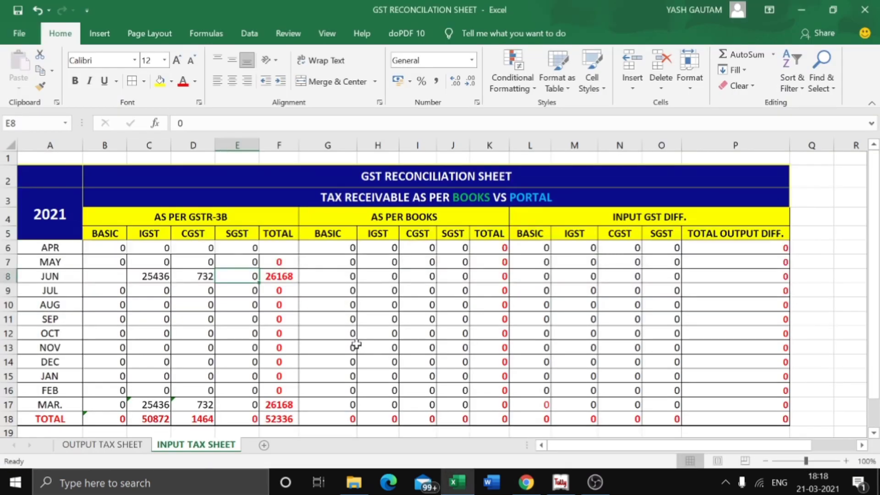
type("732")
key("Tab")
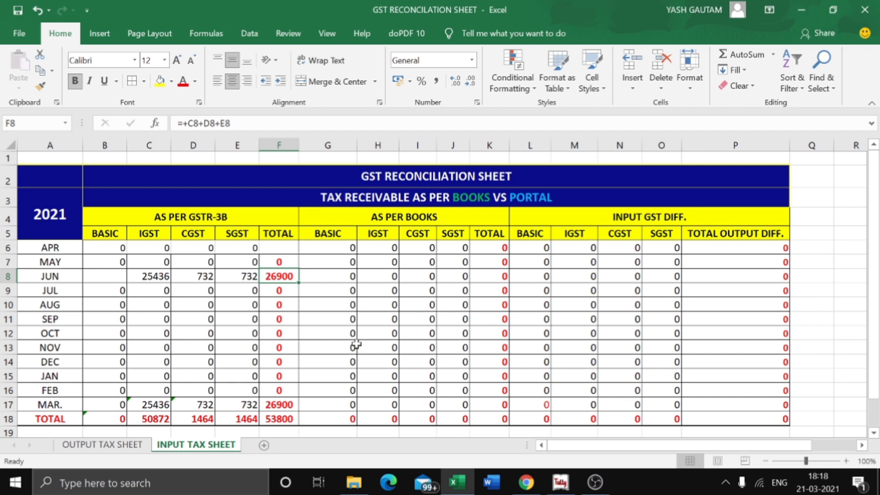
key("alt+Tab")
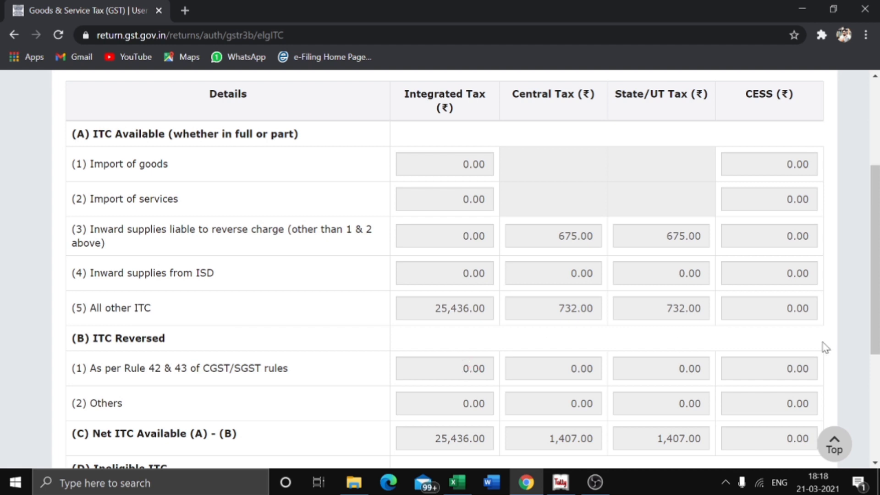
key("alt+Tab")
key("alt+Tab")
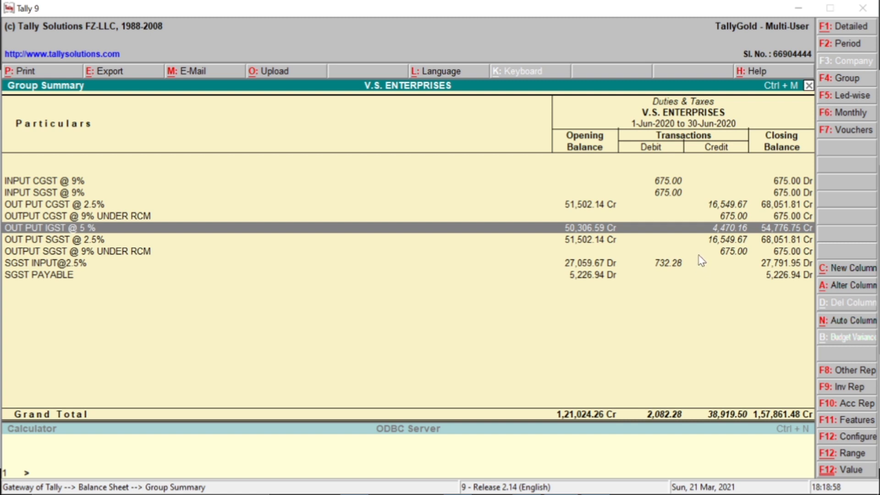
key("Up")
key("Up")
key("Up")
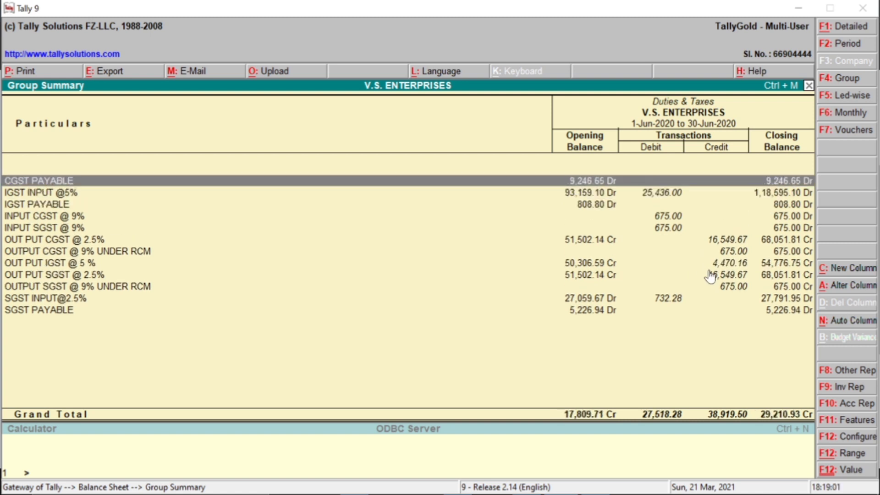
key("Up")
key("alt+r")
key("Down")
key("alt+r")
key("alt+r")
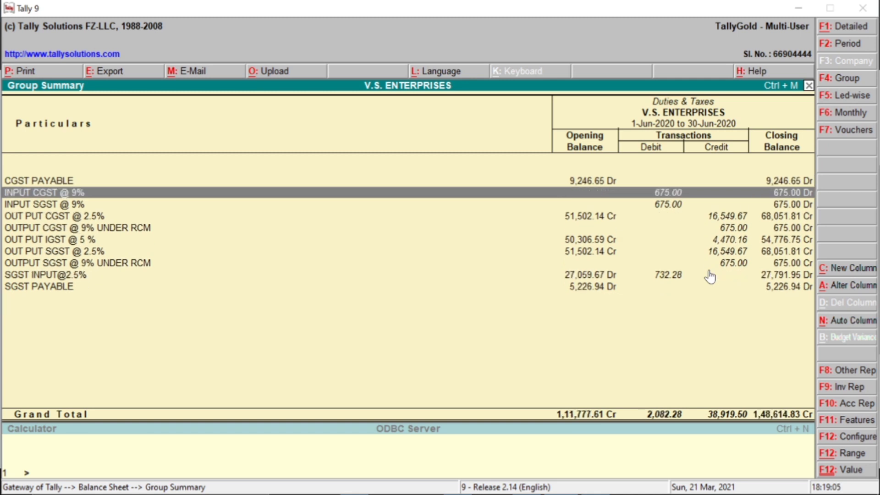
key("alt+r")
key("alt+r")
key("Down")
key("Down")
key("Down")
key("Down")
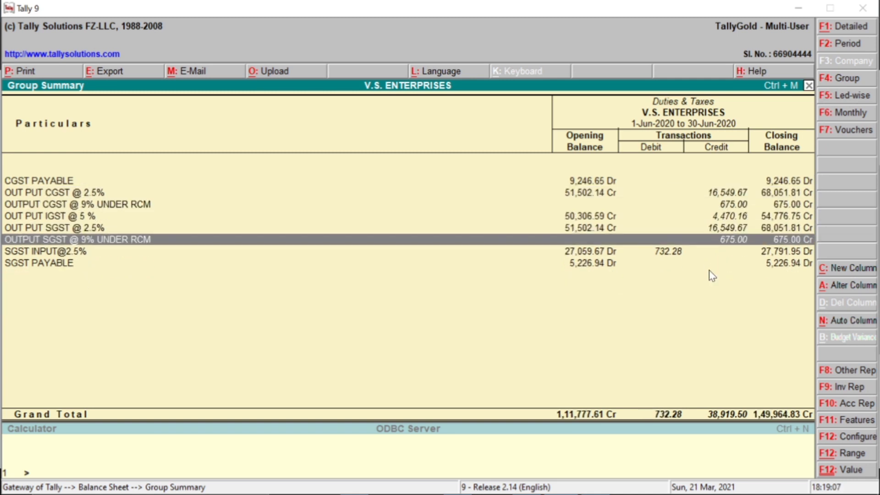
key("Down")
key("alt+r")
key("Up")
key("Up")
key("Up")
key("Up")
key("Up")
key("Down")
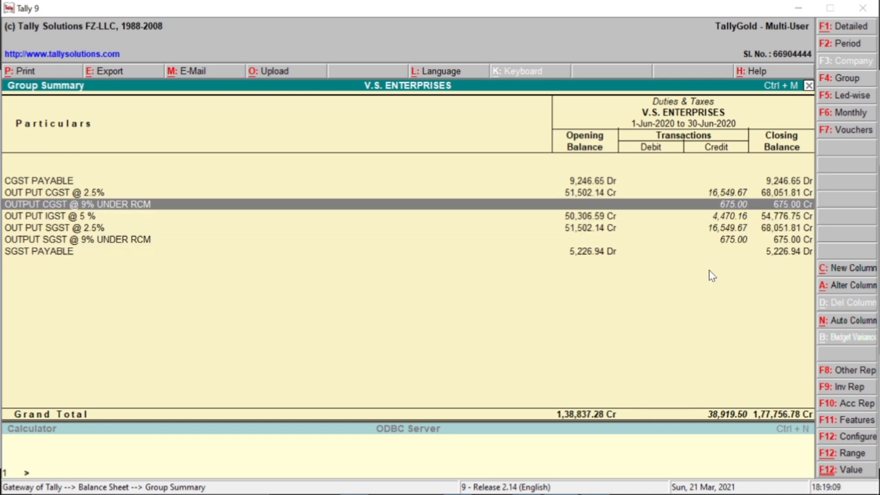
key("Up")
key("alt+Tab")
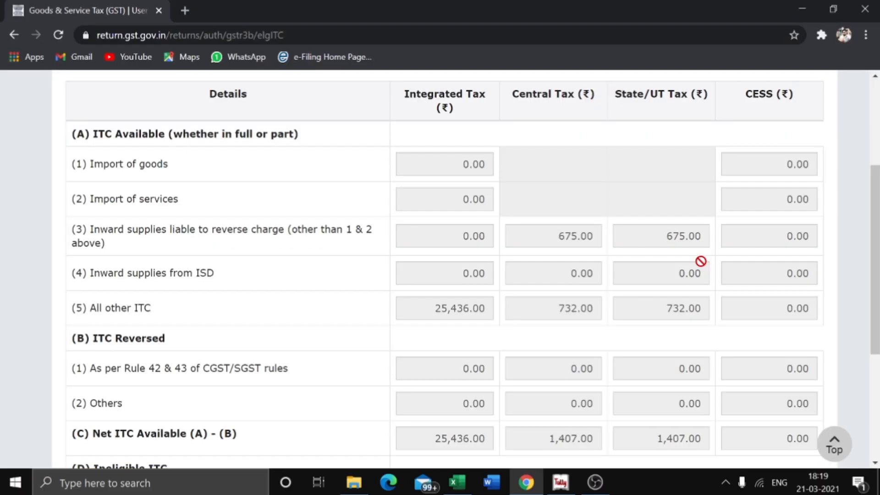
- Select June's books IGST cell H8, under the AS PER BOOKS > IGST headings
key("alt+Tab")
key("alt+Tab")
key("alt+Tab")
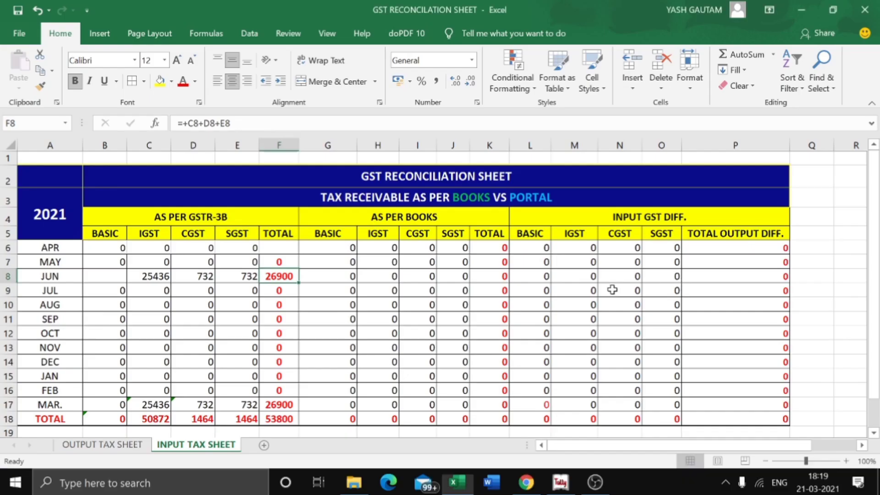
left_click(384, 278)
left_click(412, 220)
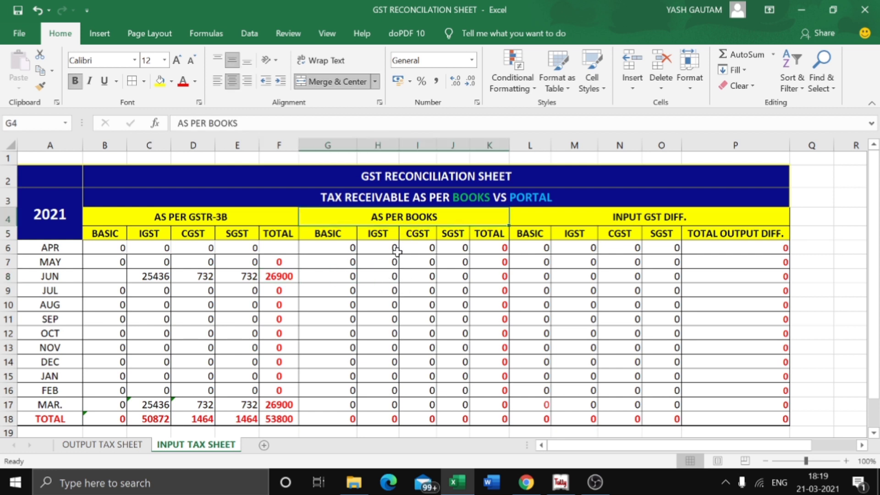
left_click(377, 236)
left_click(384, 278)
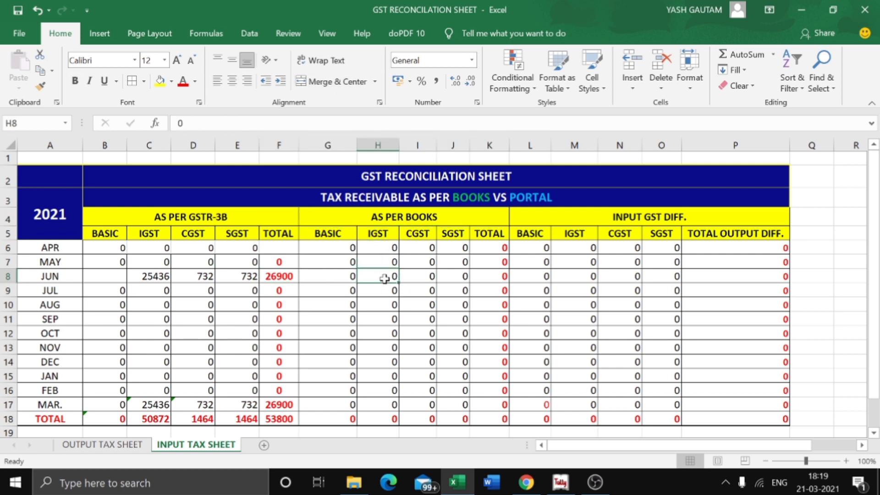
key("alt+Tab")
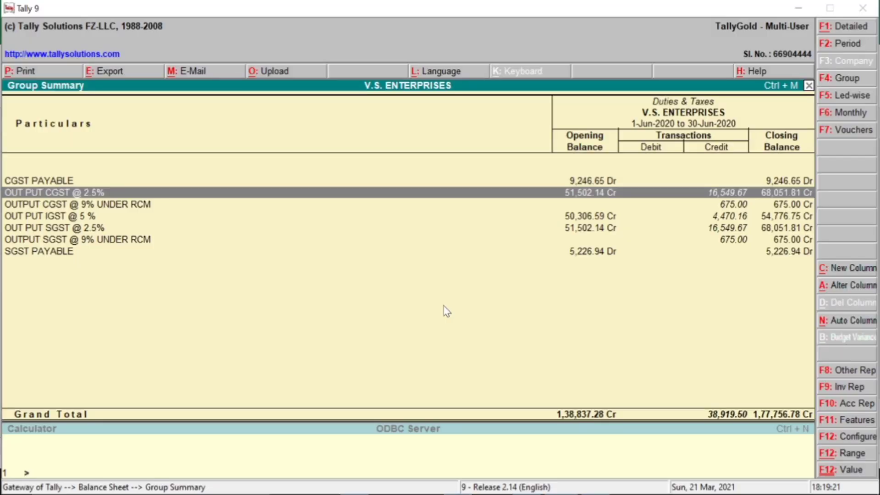
- Enter Tally's OUT PUT IGST @ 5 % credit 4470.16 in June books IGST cell H8
left_click(71, 219)
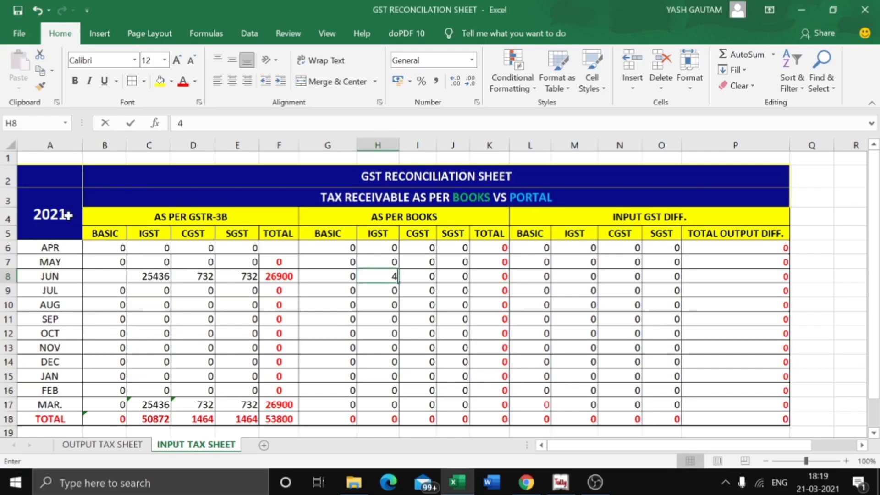
key("alt+Tab")
type("01")
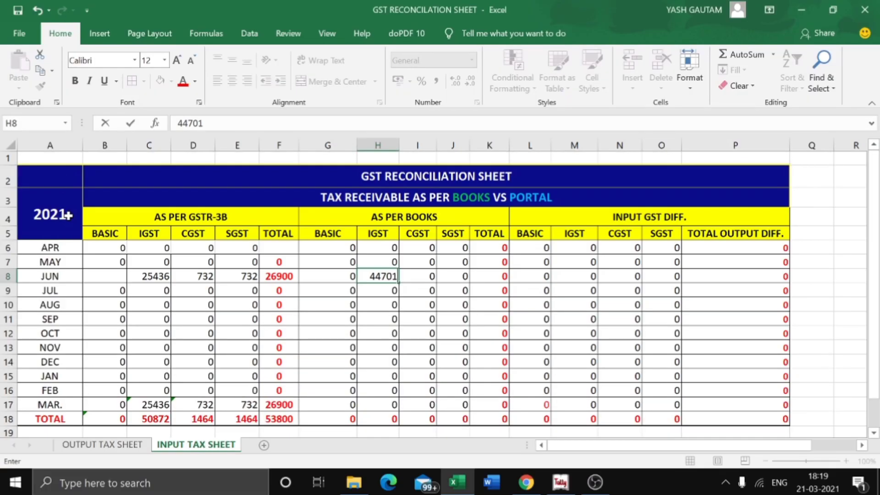
type("6")
key("BackSpace")
key("BackSpace")
type(".16")
key("Return")
key("Up")
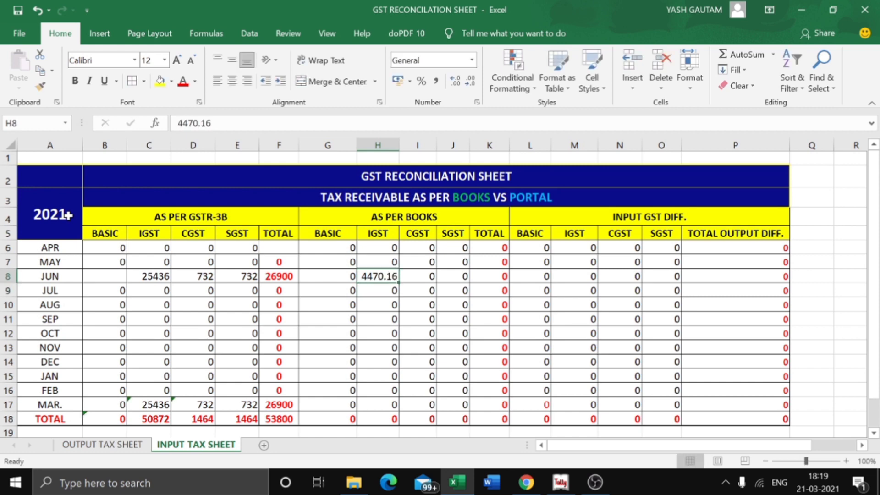
- Remove the SGST ledger rows from Tally's June Duties & Taxes summary
key("alt+Tab")
key("Down")
key("Down")
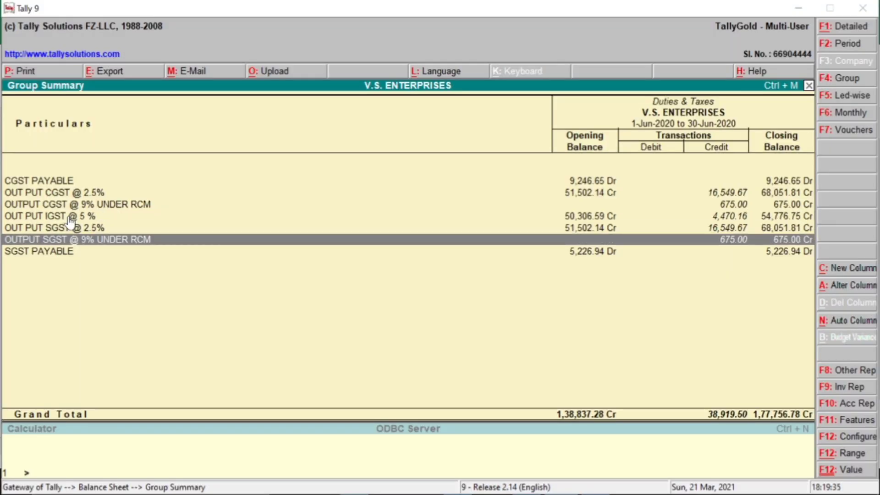
key("alt+r")
key("alt+r")
key("alt+r")
key("alt+r")
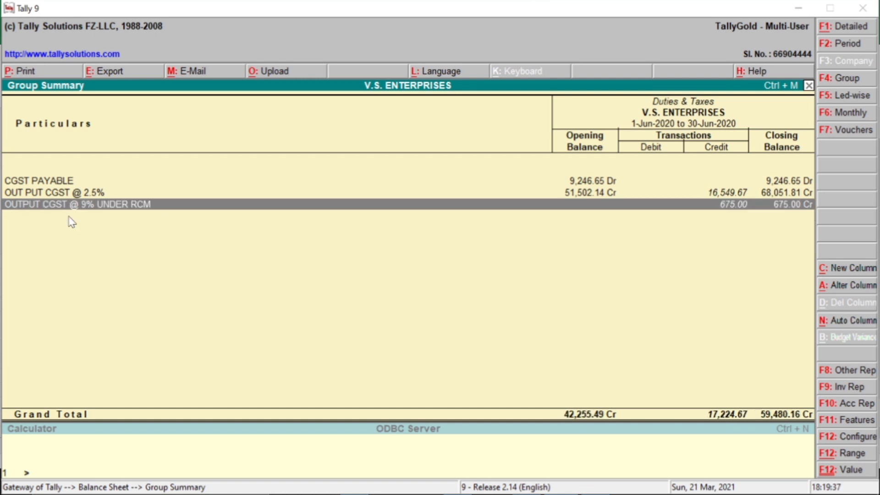
key("alt+Tab")
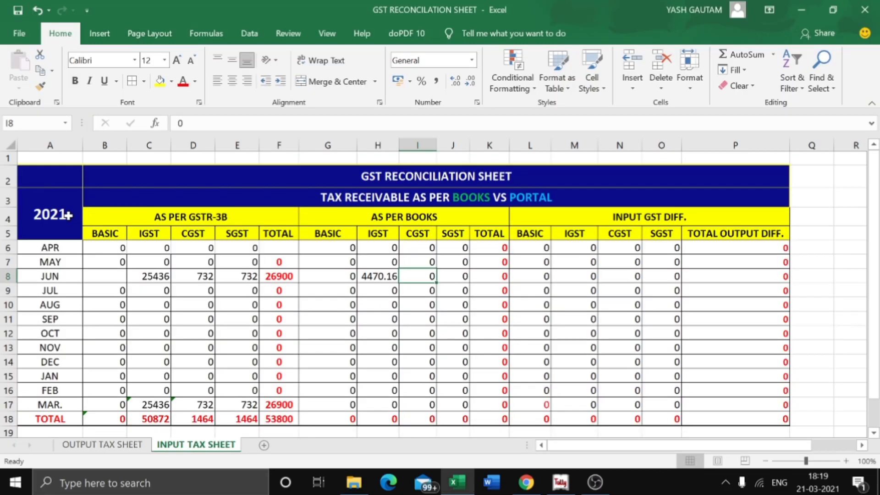
- Replace June's books IGST in H8 with Tally's IGST INPUT @5% debit of 25,436
key("alt+Tab")
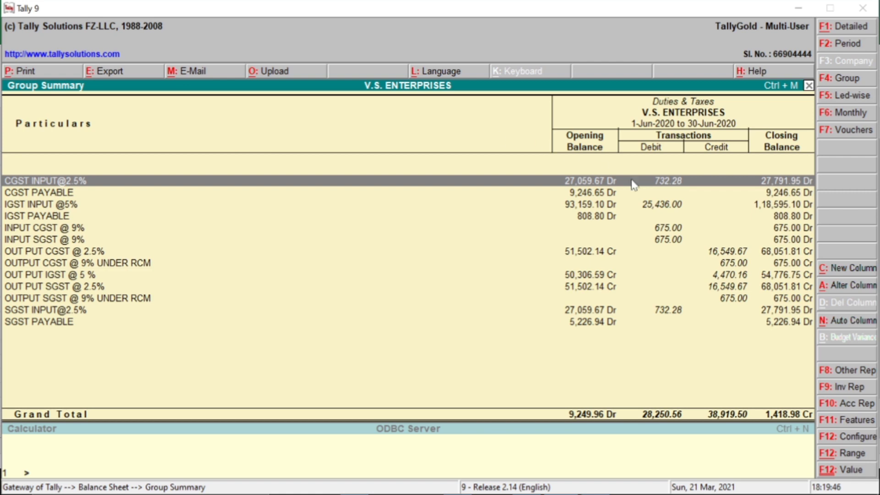
left_click(664, 206)
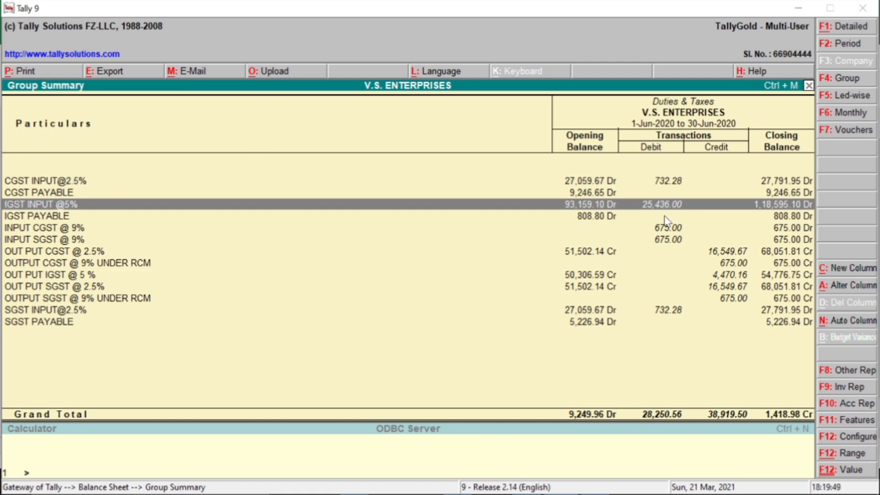
key("alt+Tab")
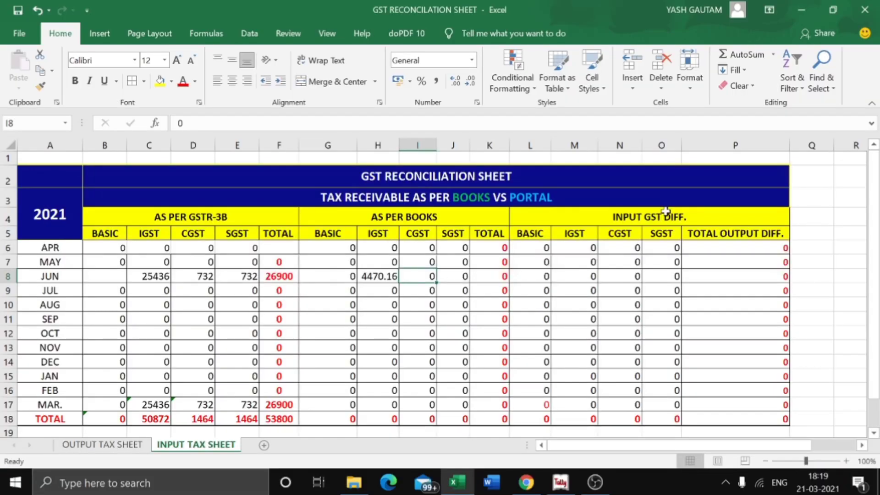
key("Left")
type("2")
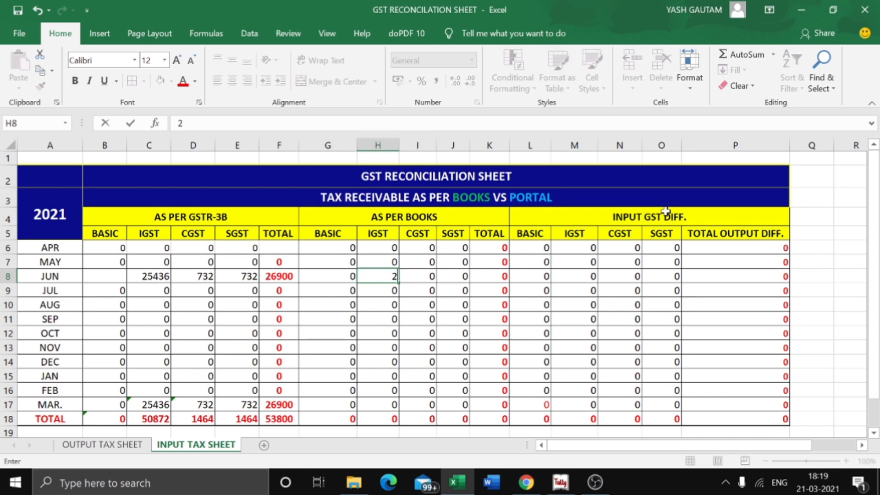
type("5,436")
key("Return")
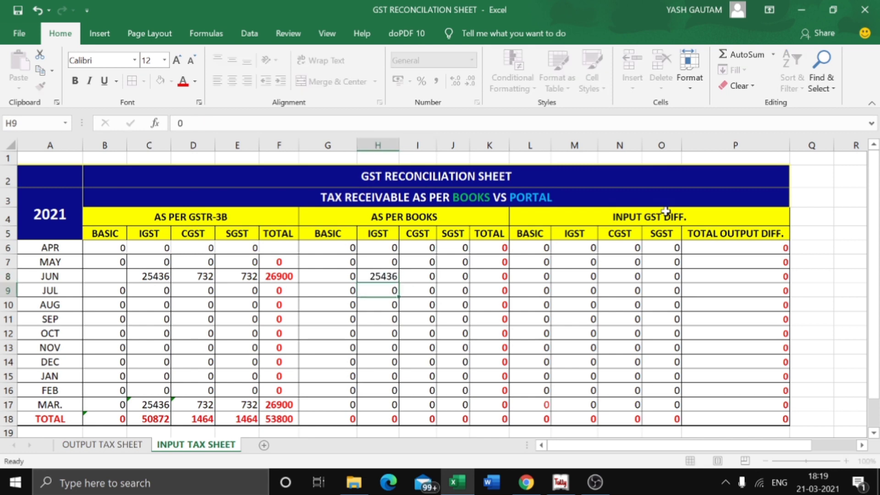
key("Up")
key("alt+Tab")
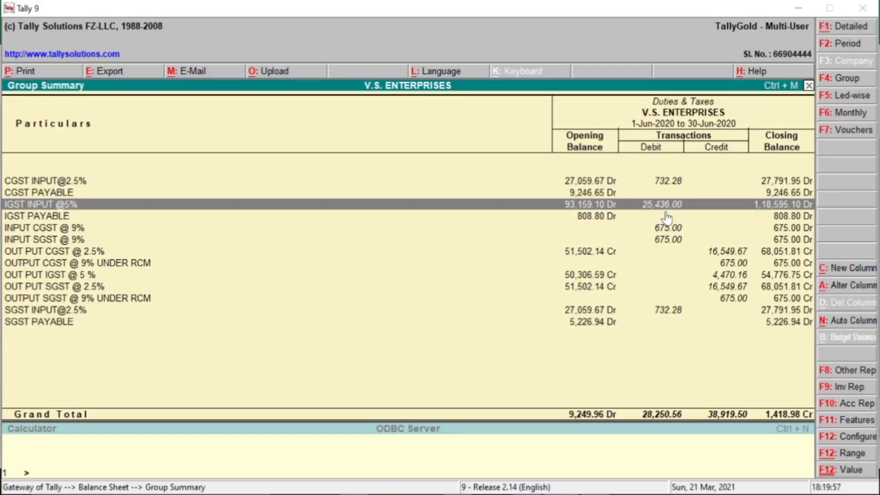
key("alt+r")
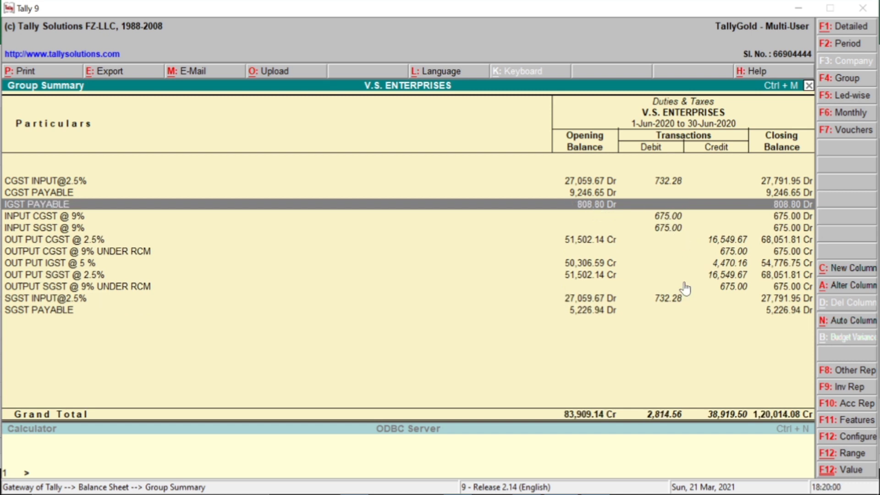
key("Down")
key("Down")
key("Down")
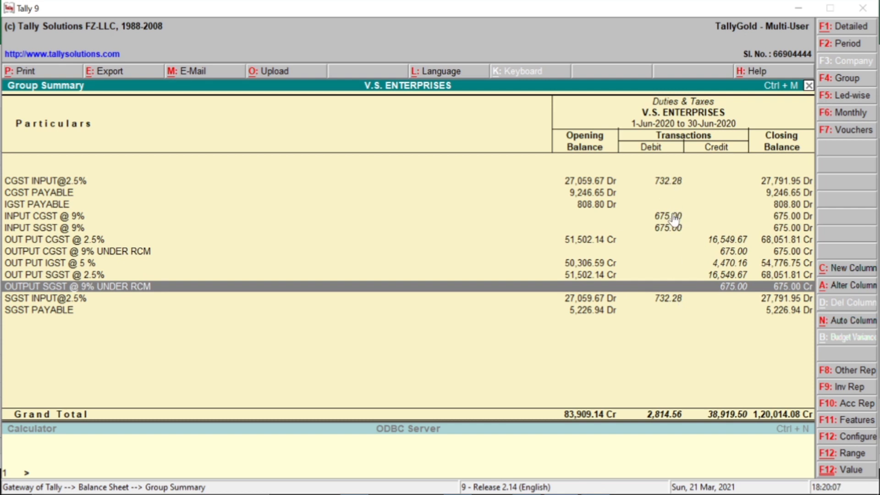
left_click(671, 218)
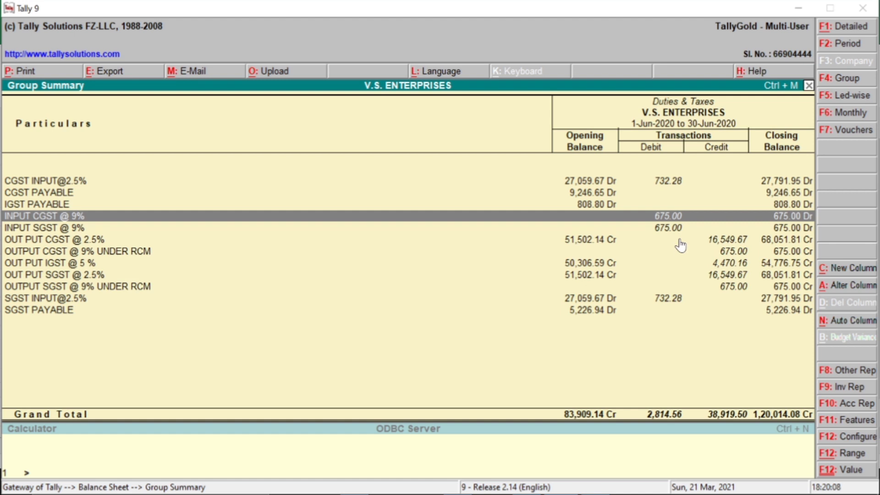
key("Down")
left_click(678, 309)
key("alt+r")
key("alt+r")
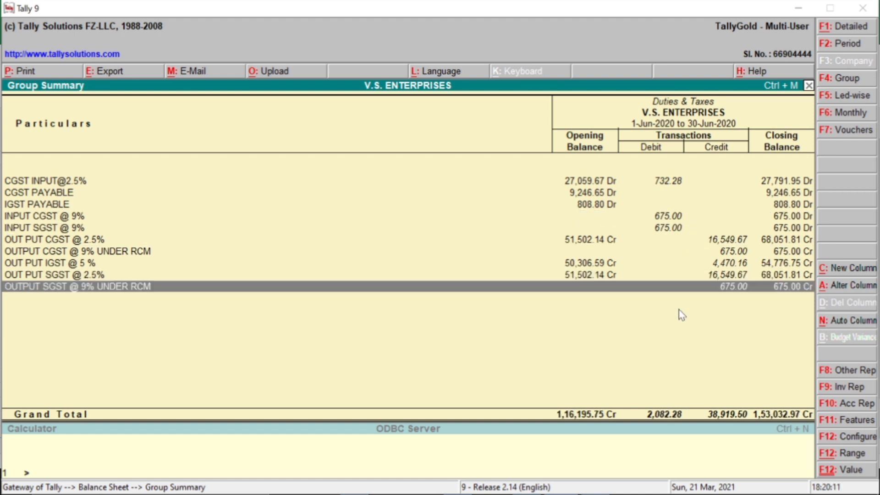
key("alt+r")
key("alt+r")
key("alt+r")
key("alt+r")
key("alt+r")
key("alt+r")
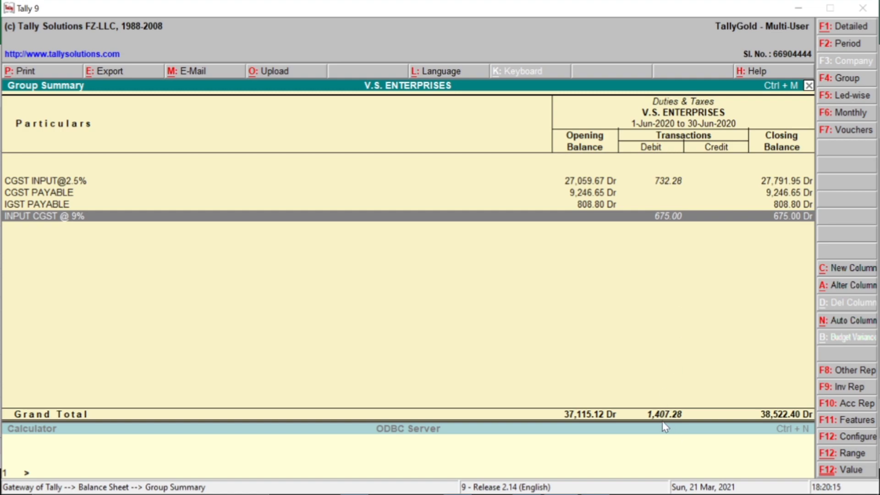
- Enter 1407.28 in I8 and J8 as June's books CGST and SGST
key("alt+Tab")
type("1")
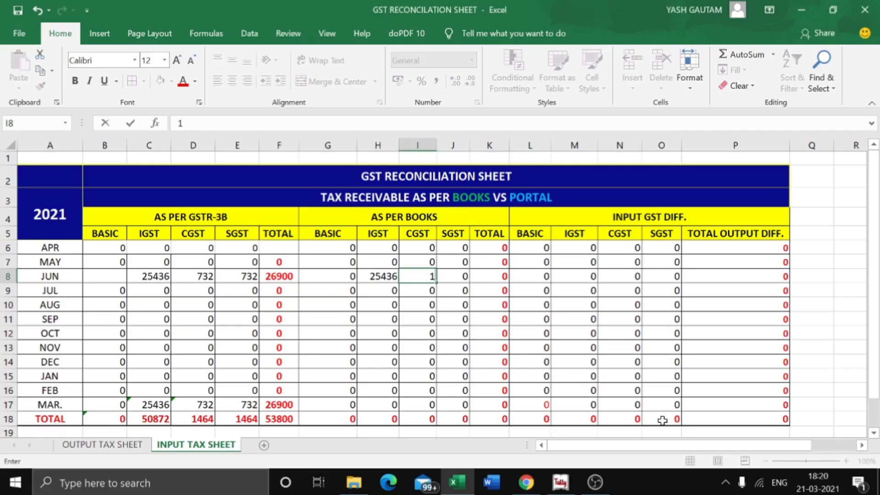
type("407")
key("alt+Tab")
key("alt+Tab")
type(".")
type("28")
key("ctrl+Return")
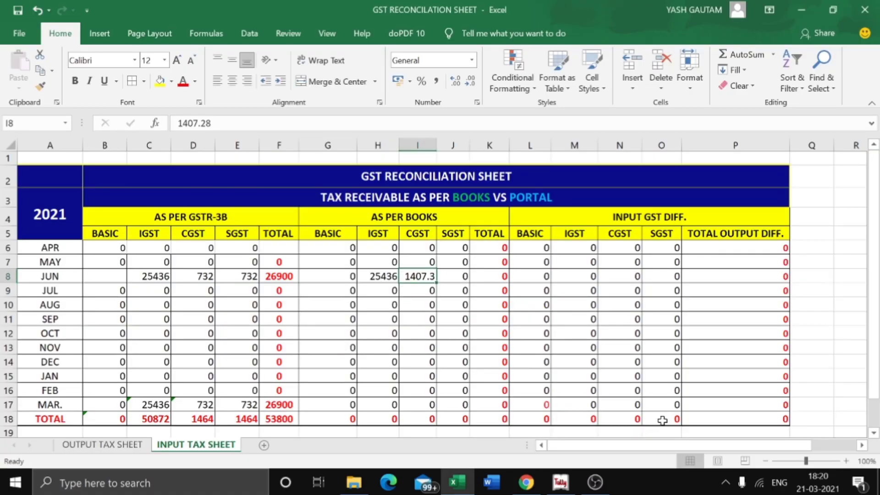
key("Right")
type("1407.")
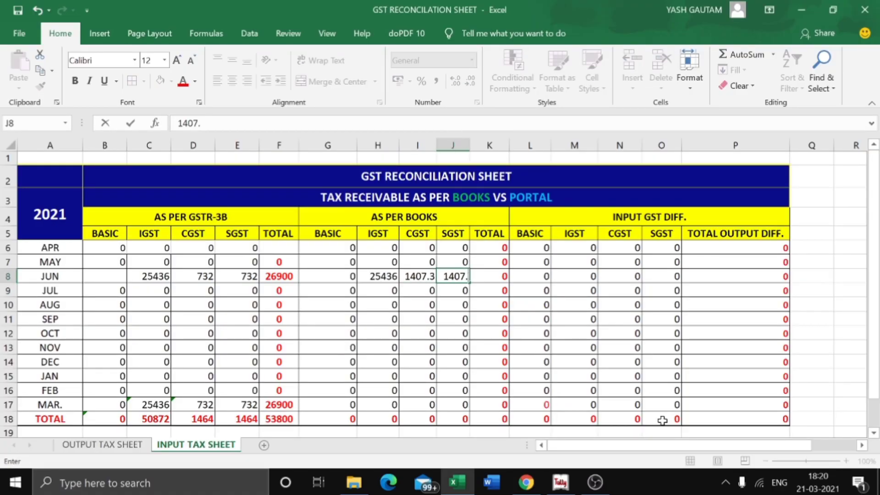
type("28")
key("Return")
key("Up")
key("Right")
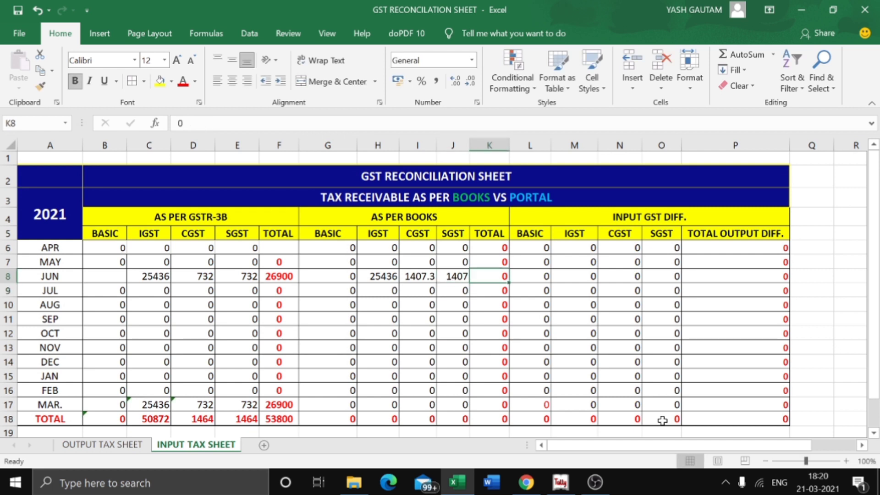
type("=")
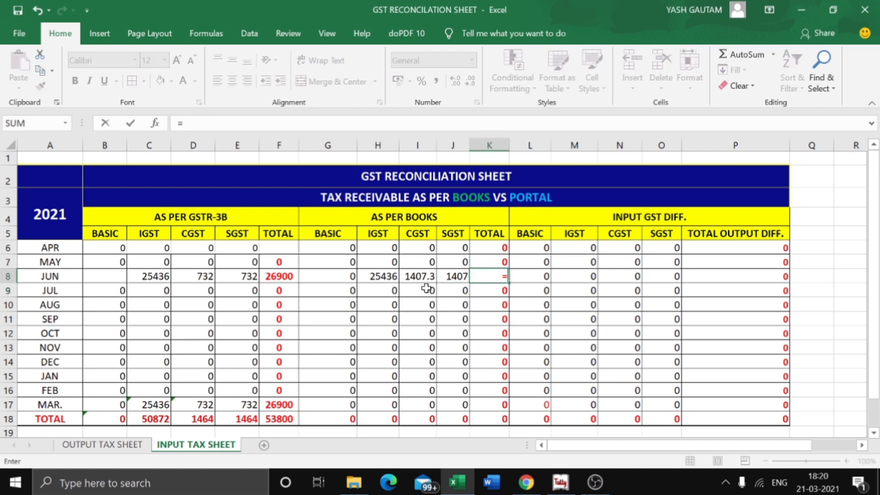
- Enter =H8+I8+J8 in K8 so June's books total reads 28251
left_click(377, 276)
type("+")
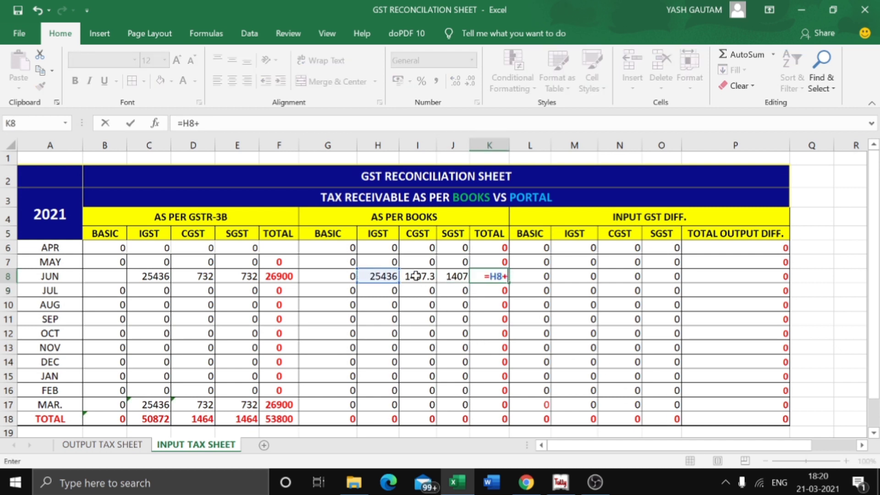
left_click(416, 276)
type("+")
left_click(452, 276)
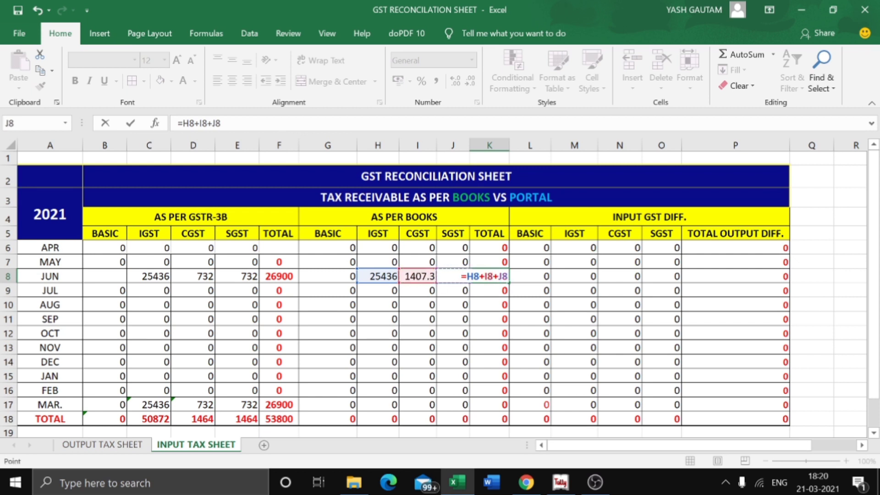
key("Return")
- Copy the books total formula into K6, K7 and K9:K17 for the remaining months
key("Up")
key("Up")
key("Down")
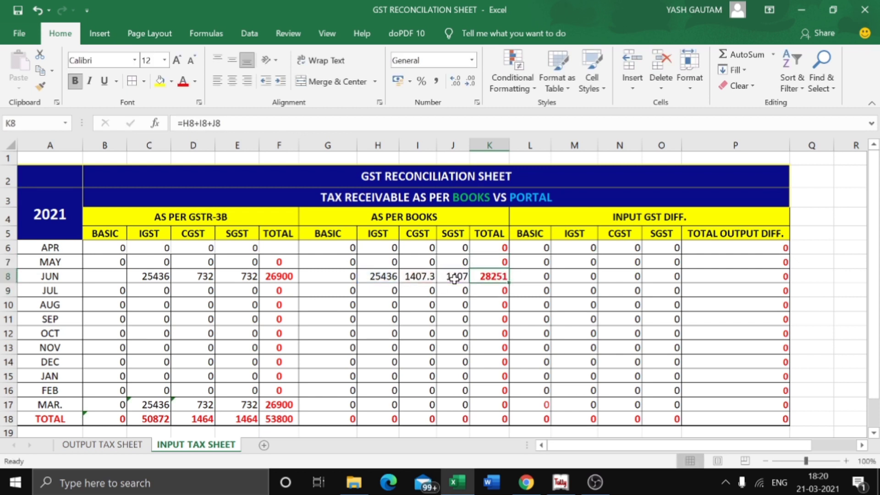
key("ctrl+c")
key("Up")
key("Up")
key("ctrl+v")
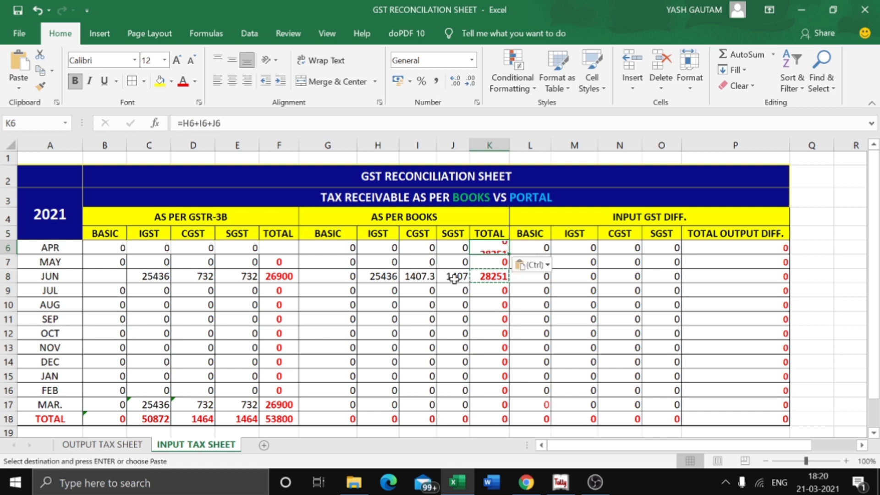
key("Down")
key("ctrl+v")
key("Down")
key("Down")
key("shift+Down")
key("shift+Down")
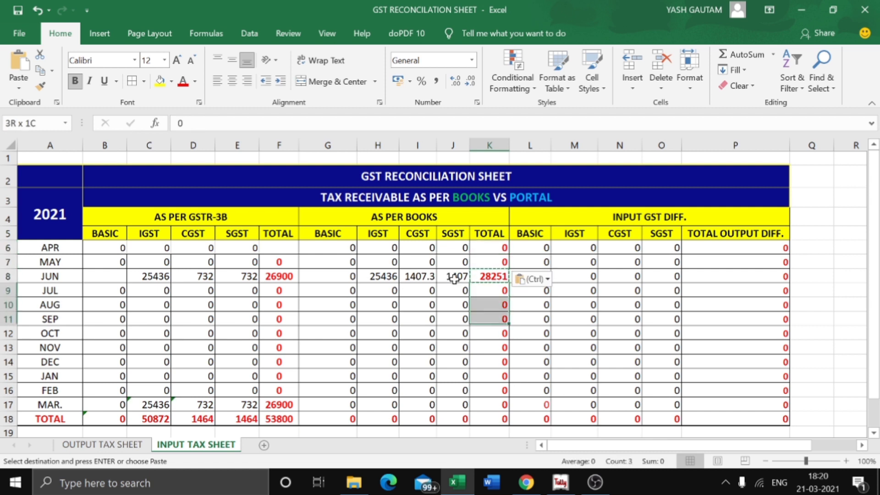
key("shift+Down")
key("shift+Down")
key("shift+Down")
key("shift+Down")
key("shift+Down")
key("shift+Down")
key("ctrl+v")
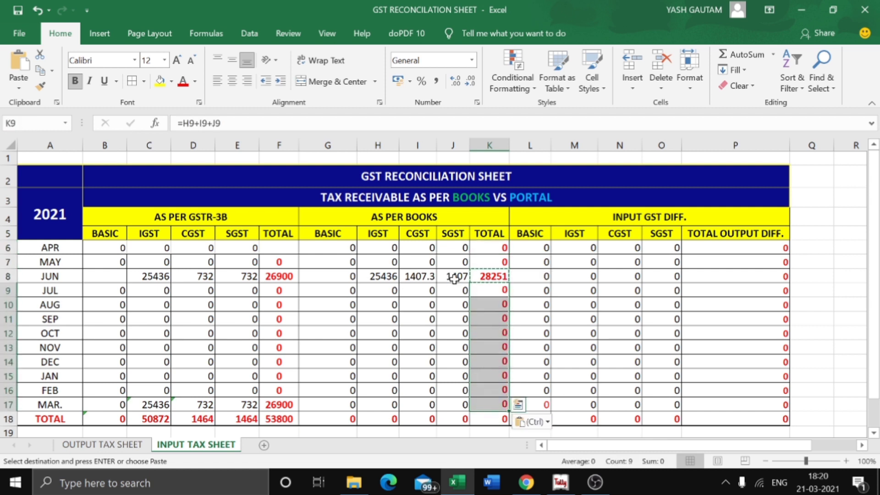
key("Escape")
- Compare June's GSTR-3B total formula (26900) with the books total formula (28251)
key("Down")
key("Up")
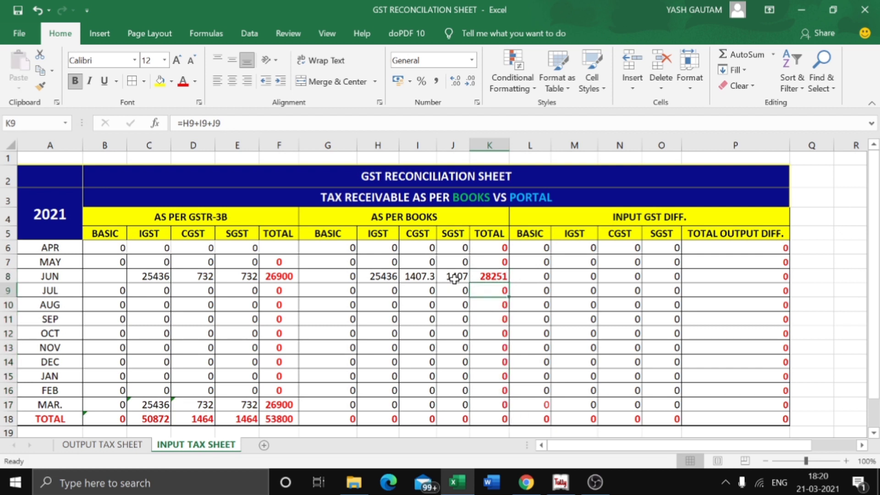
key("Up")
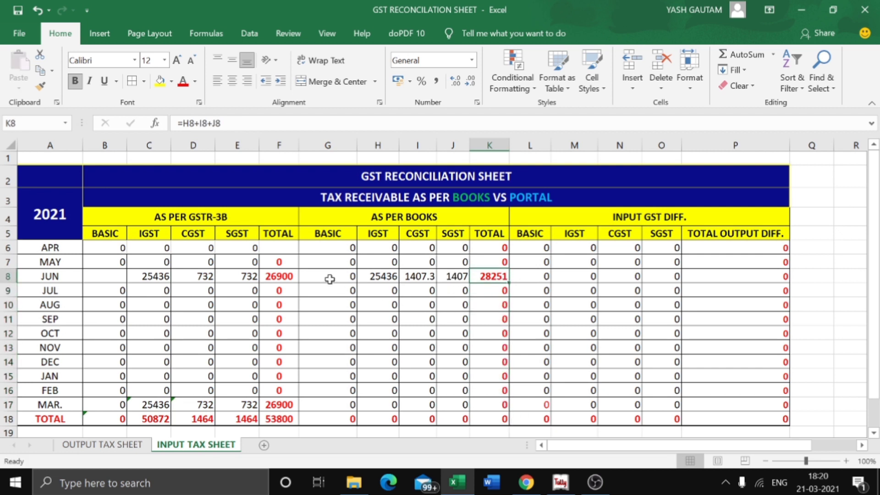
left_click(217, 217)
left_click(274, 278)
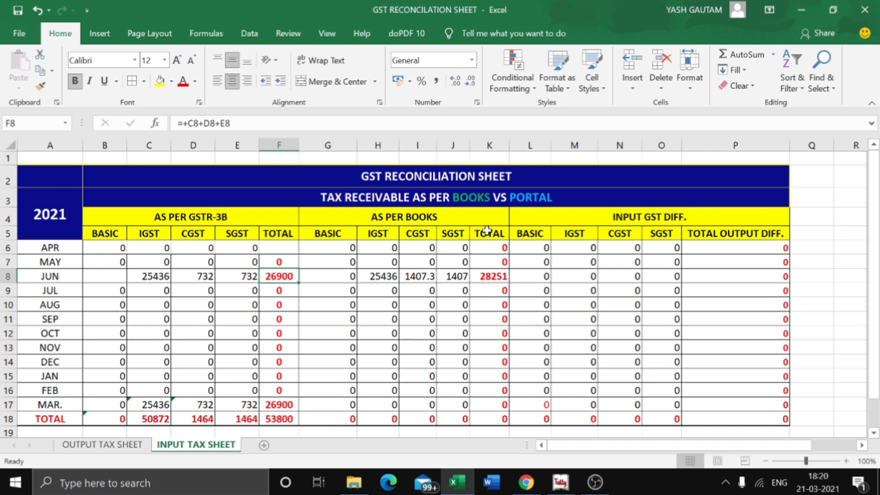
left_click(491, 280)
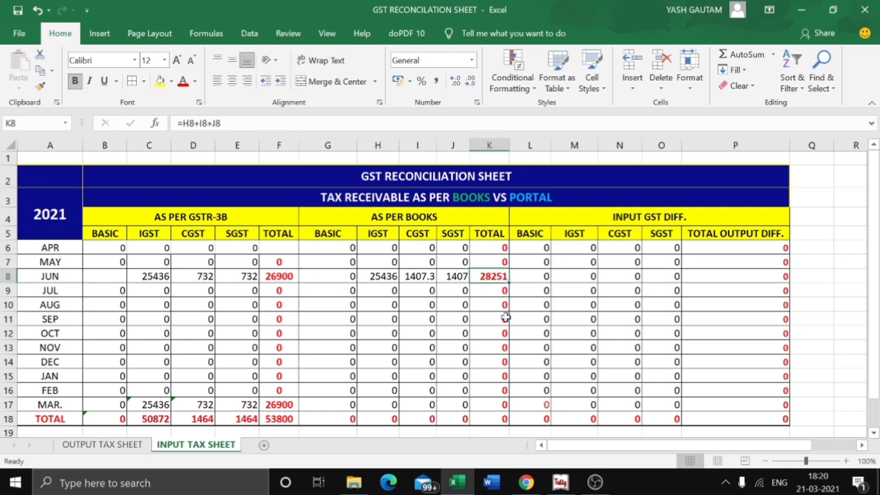